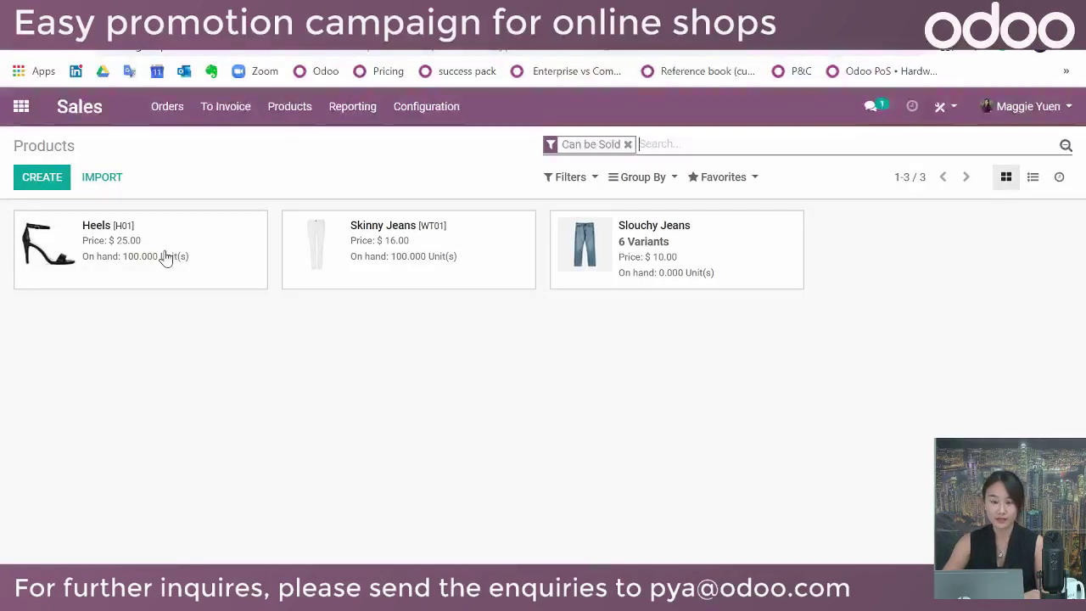
Open the Slouchy Jeans product in edit mode and check its sales price
left_click(774, 261)
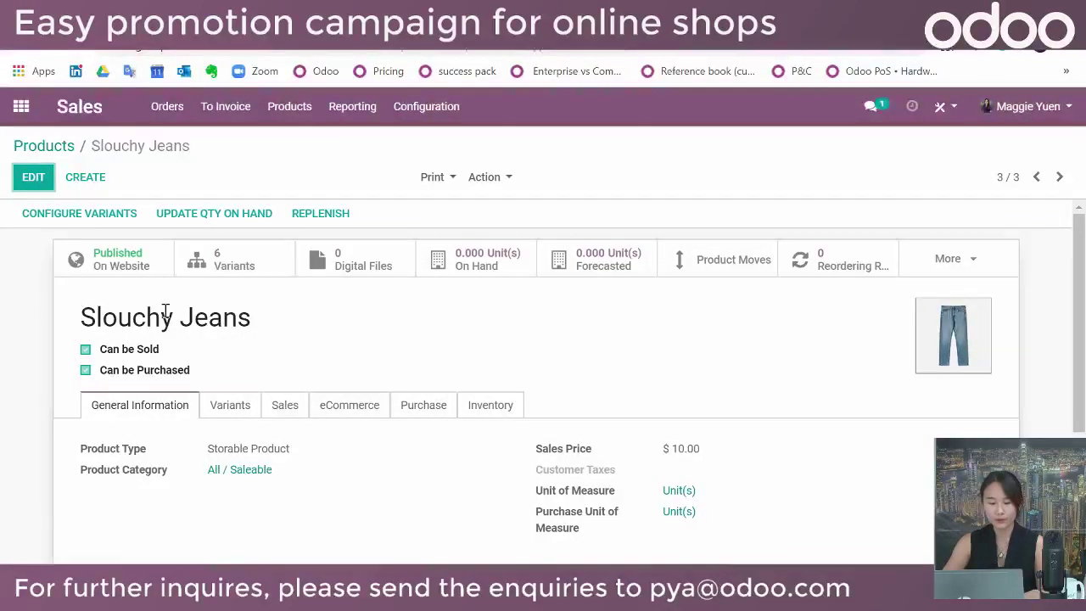
scroll(2, 266, "down", 2)
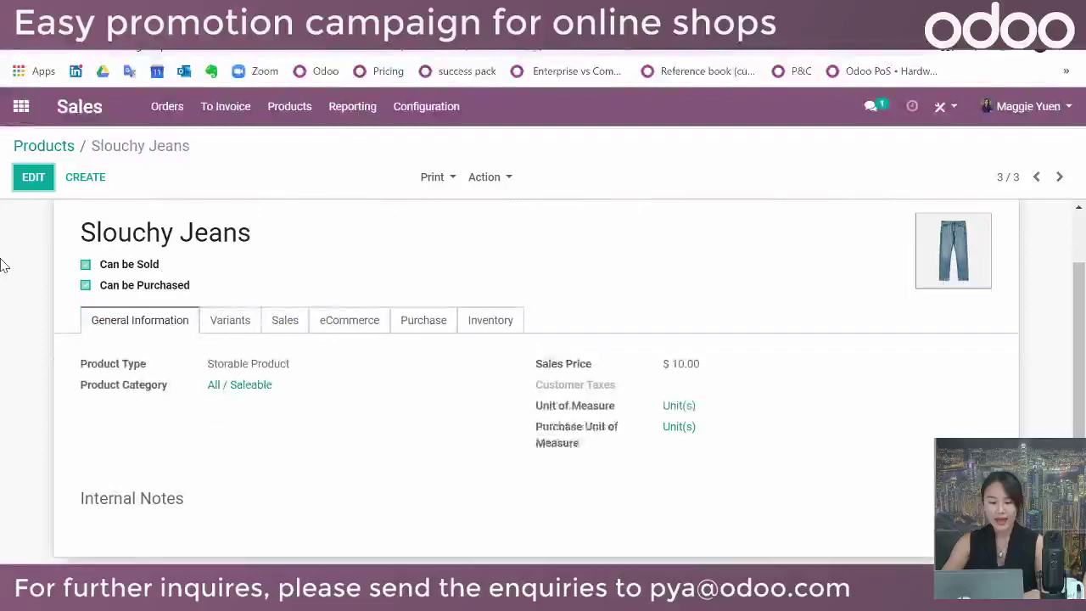
left_click(26, 182)
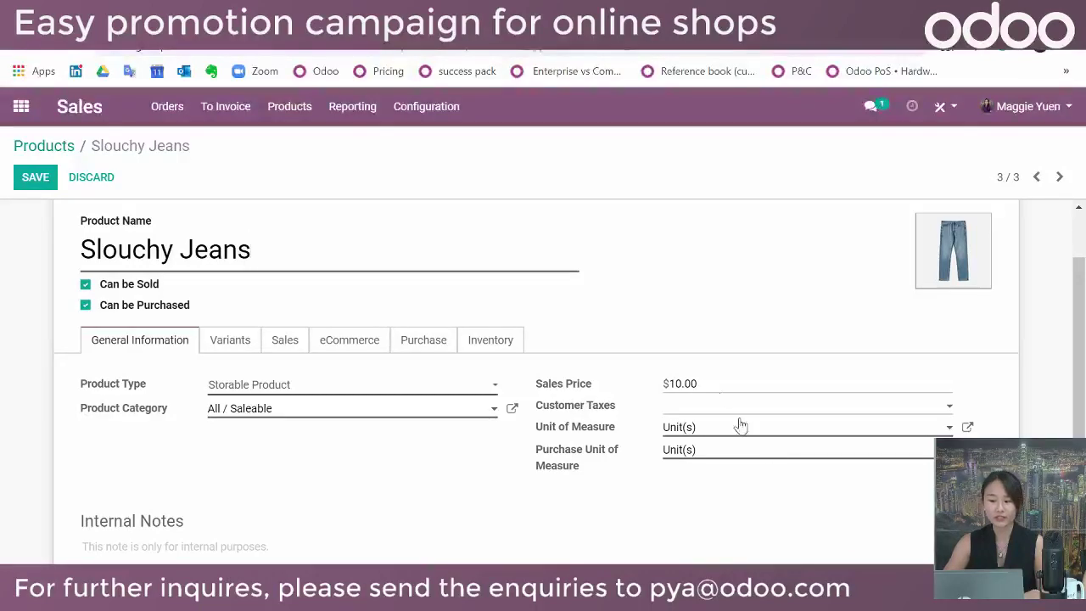
double_click(677, 384)
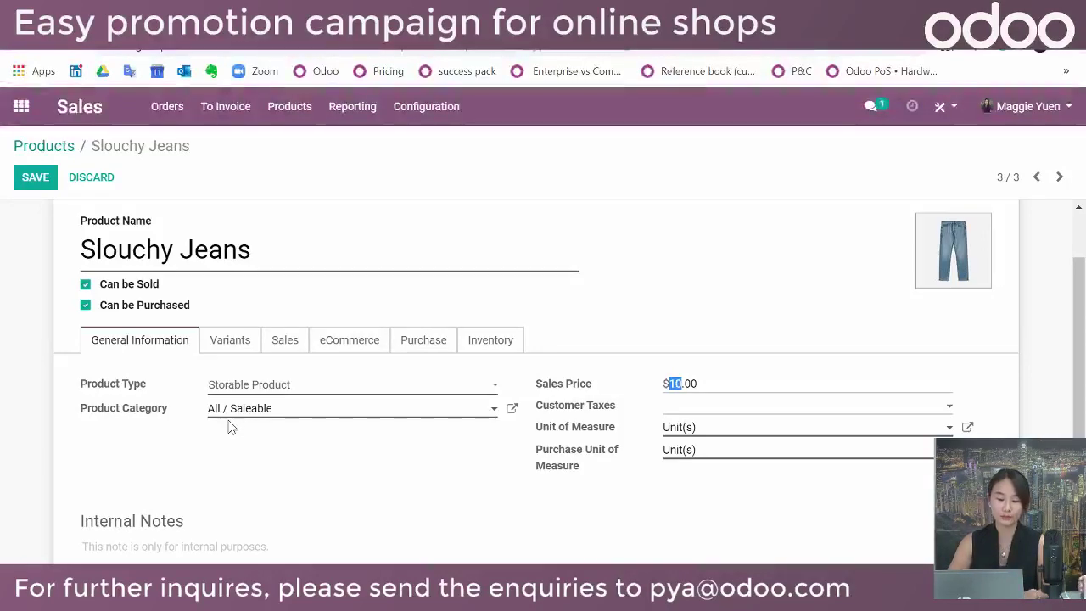
Review the Slouchy Jeans color and size variants, invoicing policy and description for customers
left_click(234, 348)
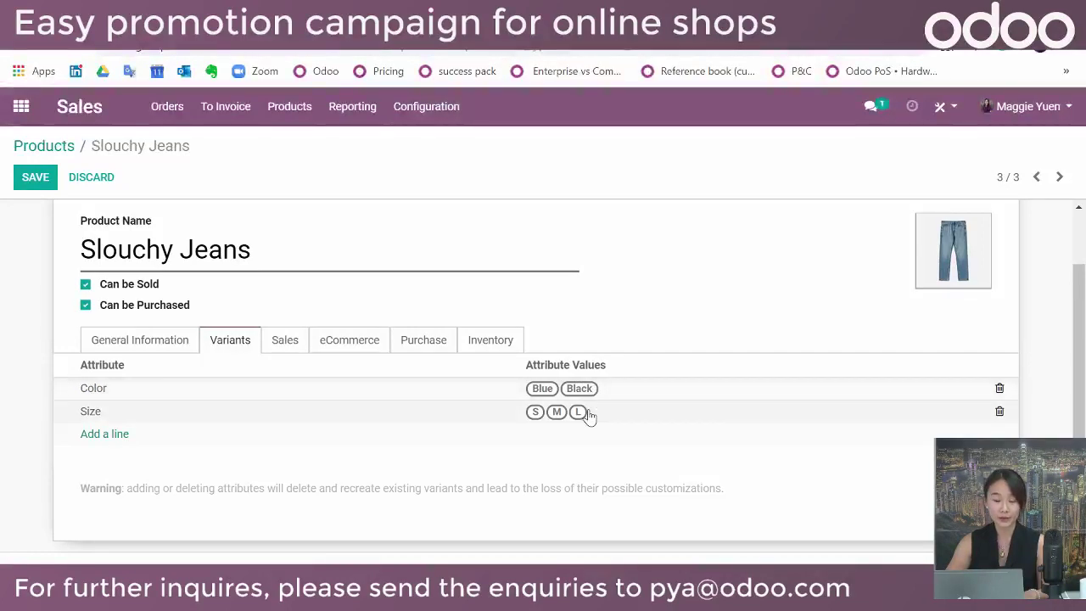
left_click(282, 348)
scroll(280, 351, "down", 2)
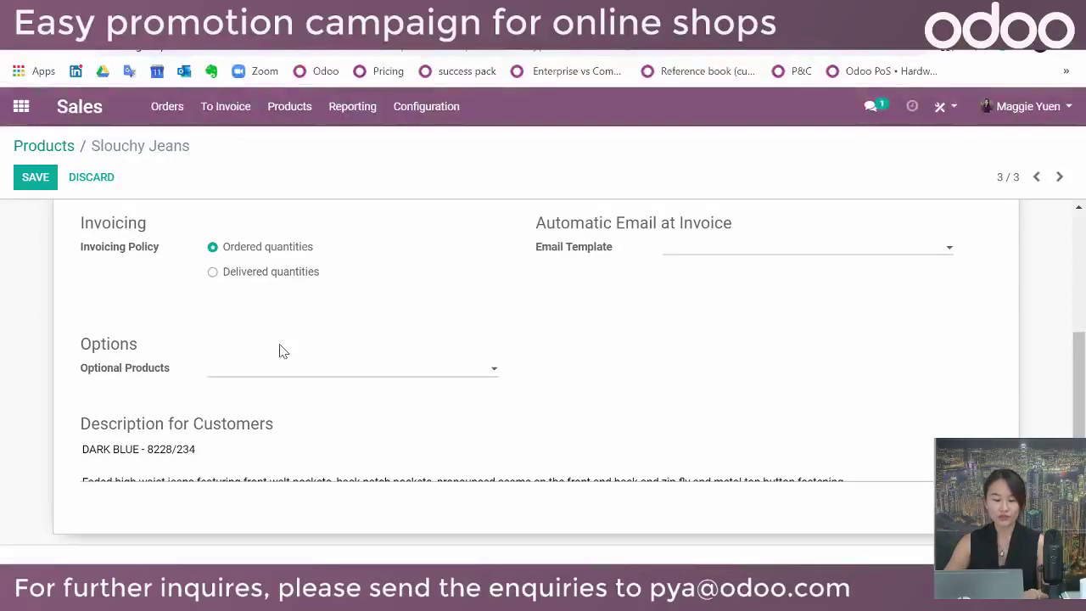
scroll(282, 350, "up", 1)
left_click(216, 531)
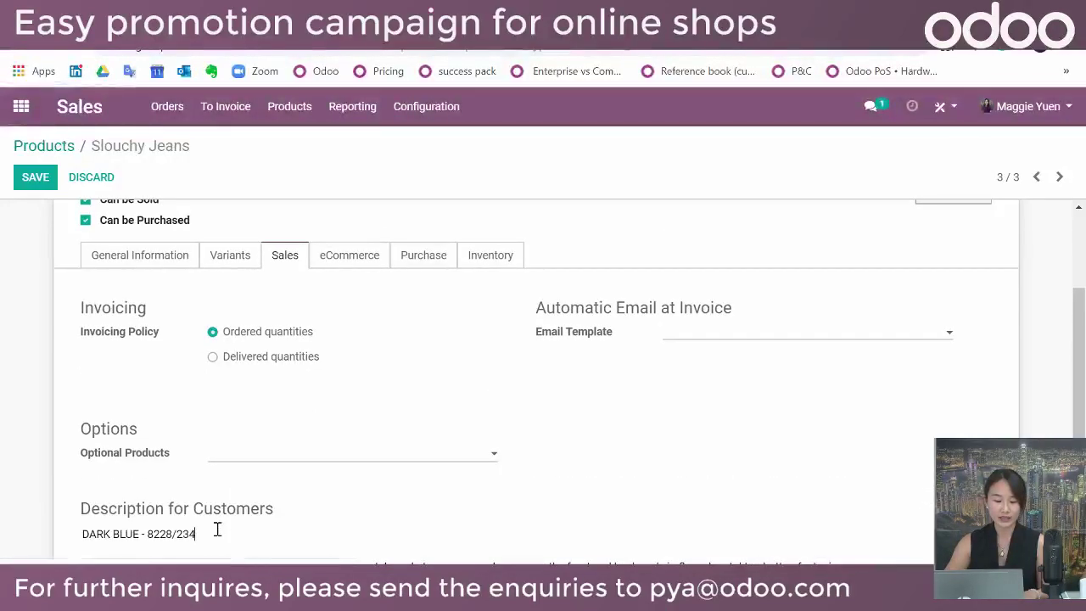
scroll(216, 533, "down", 1)
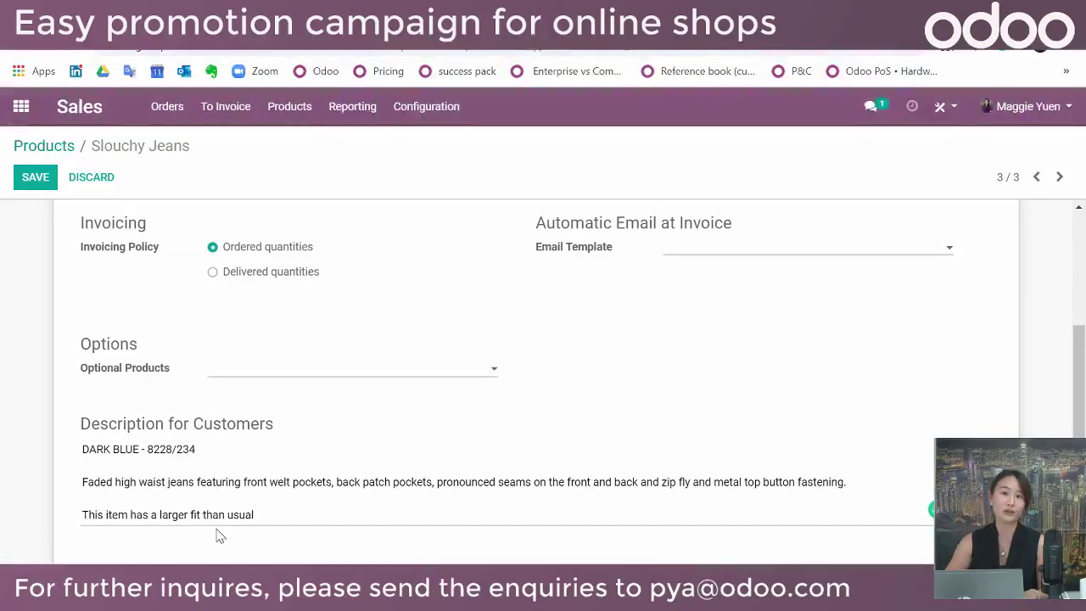
Review the product's eCommerce categories, alternative and accessory products and extra images, and save the product
scroll(292, 451, "up", 1)
left_click(353, 270)
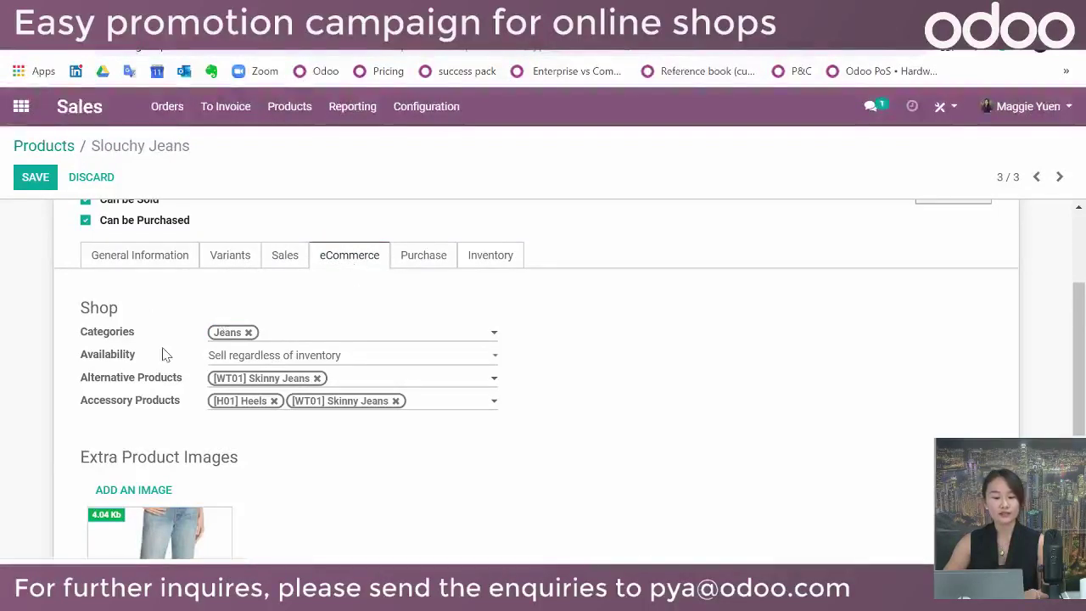
left_click_drag(82, 380, 180, 382)
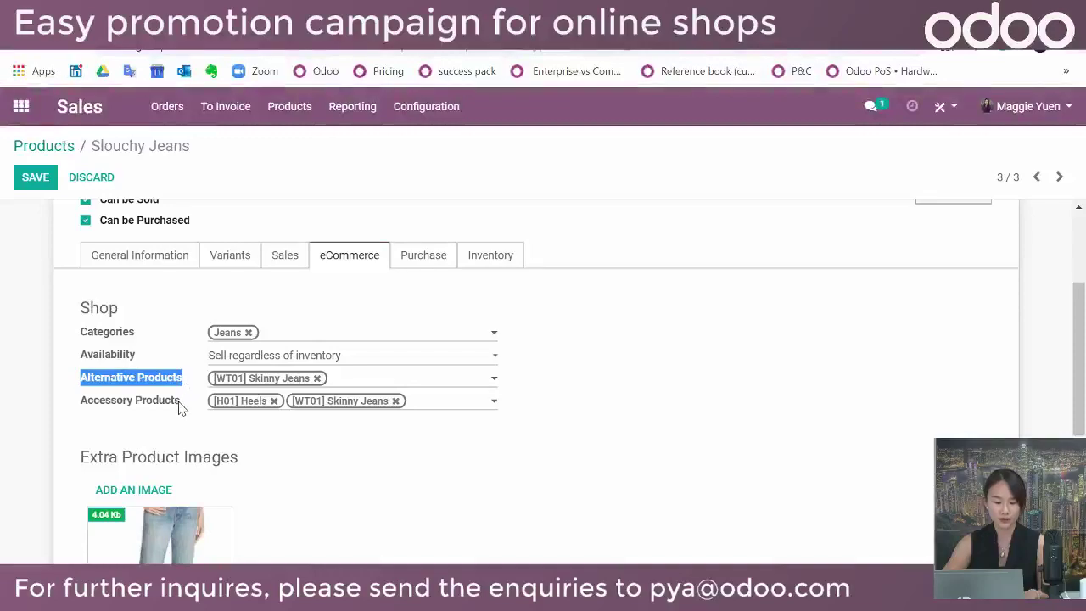
left_click(149, 429)
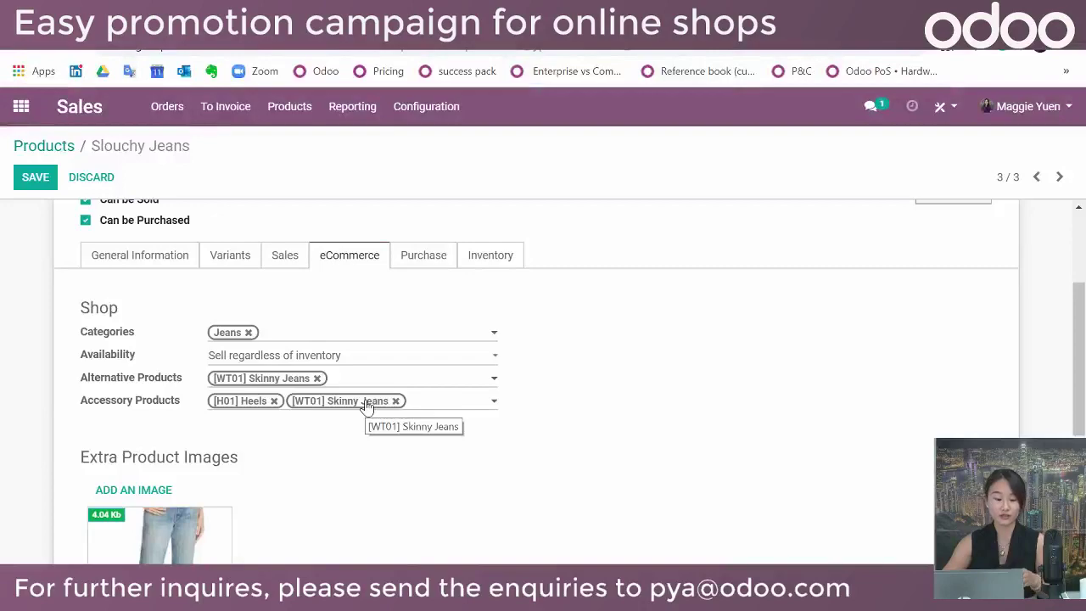
scroll(366, 407, "down", 1)
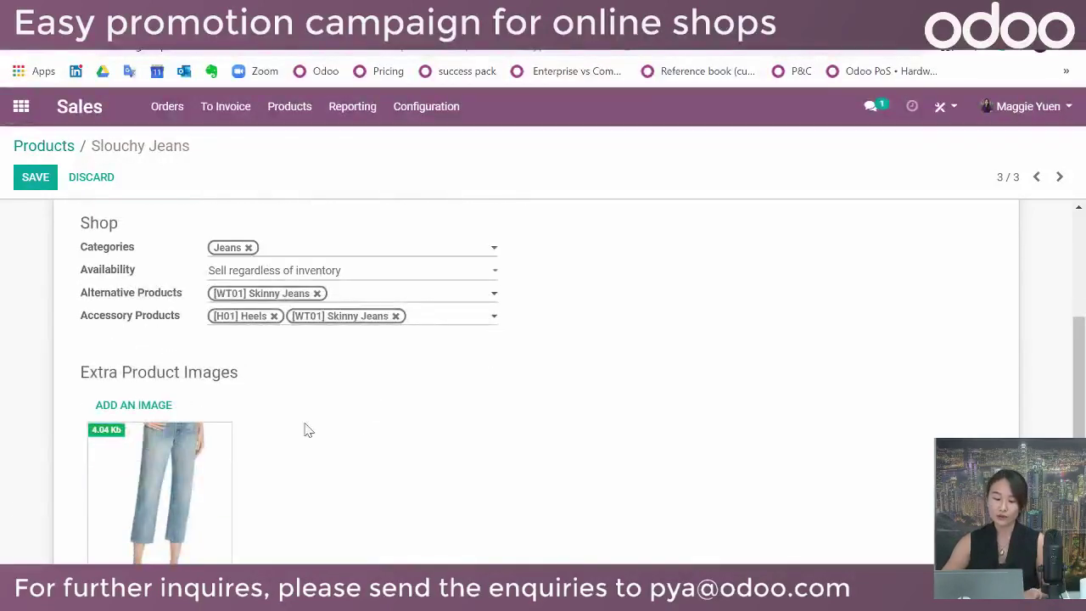
scroll(44, 425, "down", 1)
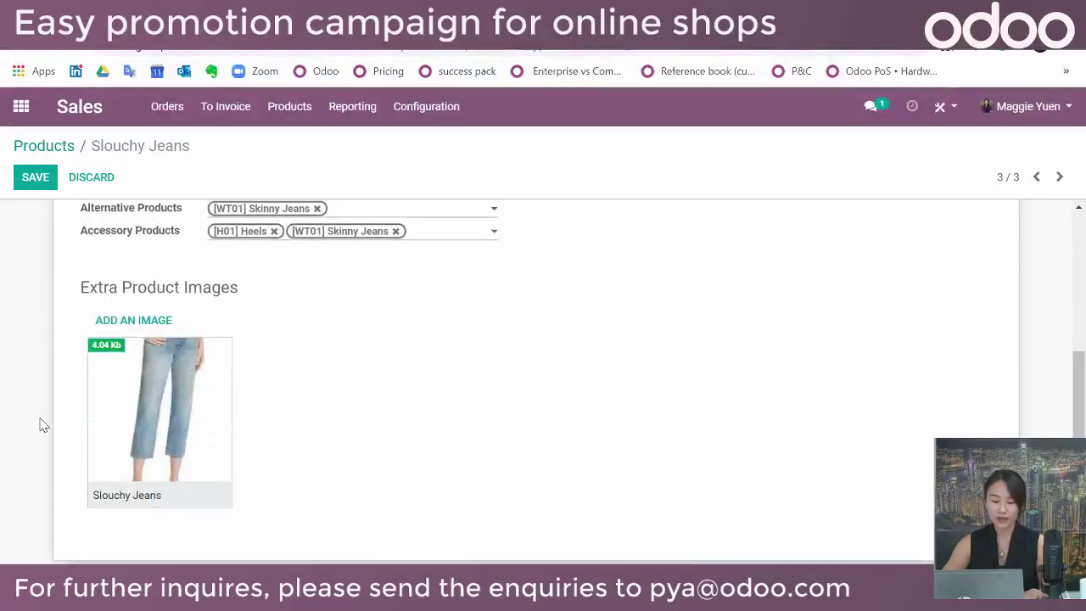
scroll(44, 424, "up", 4)
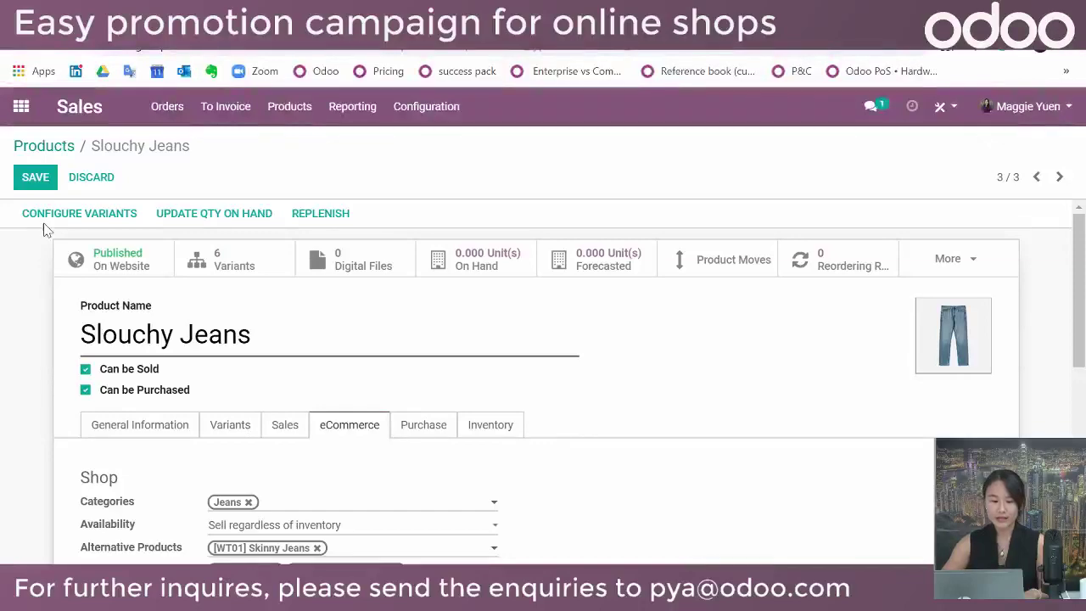
left_click(34, 178)
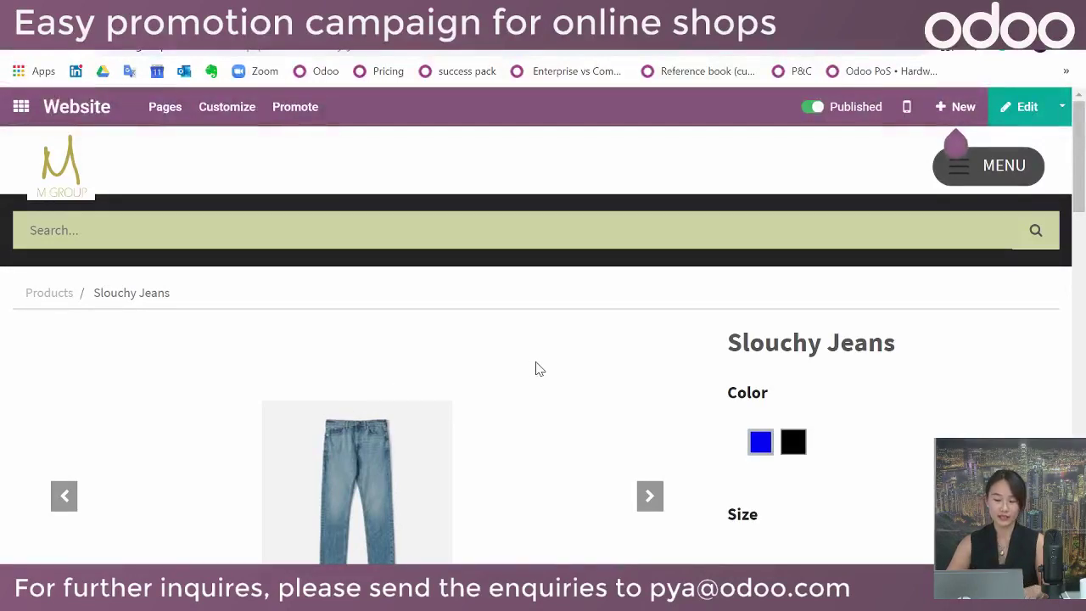
Examine the Slouchy Jeans page in the online shop and show the second photo of the blue variant
scroll(537, 363, "down", 1)
scroll(538, 362, "up", 1)
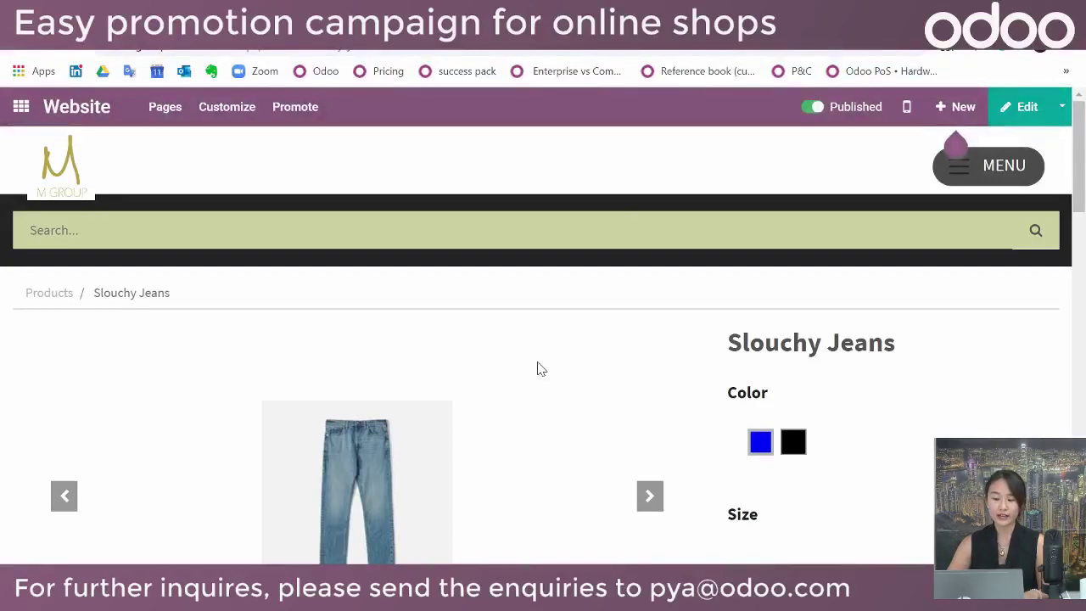
scroll(537, 368, "down", 1)
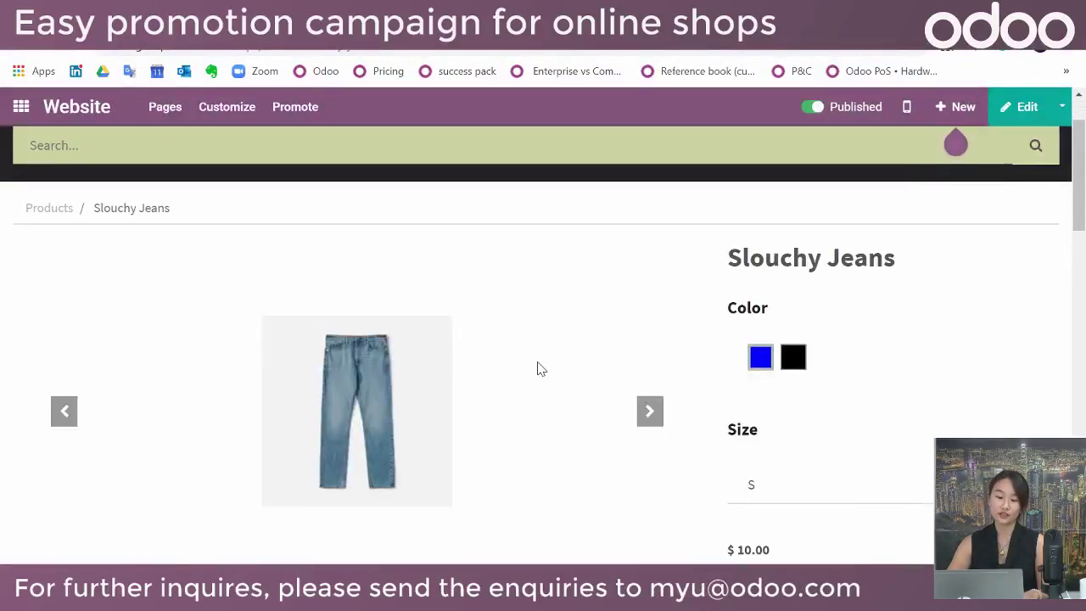
scroll(537, 369, "down", 2)
left_click(659, 248)
scroll(673, 254, "up", 1)
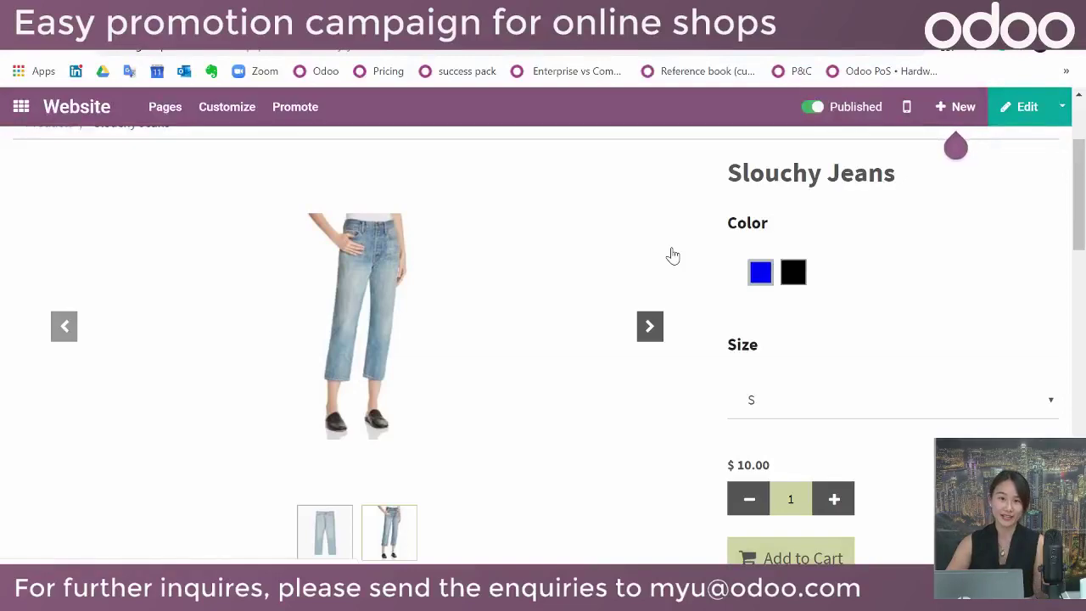
Preview the black Slouchy Jeans in size S with the photo of the model wearing them
left_click(794, 273)
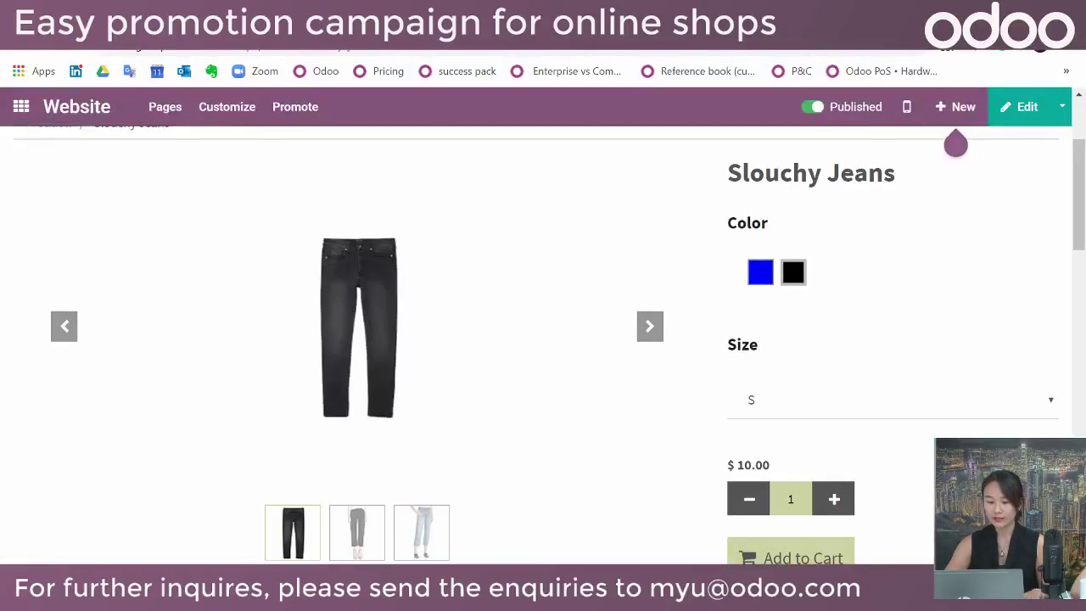
left_click(370, 535)
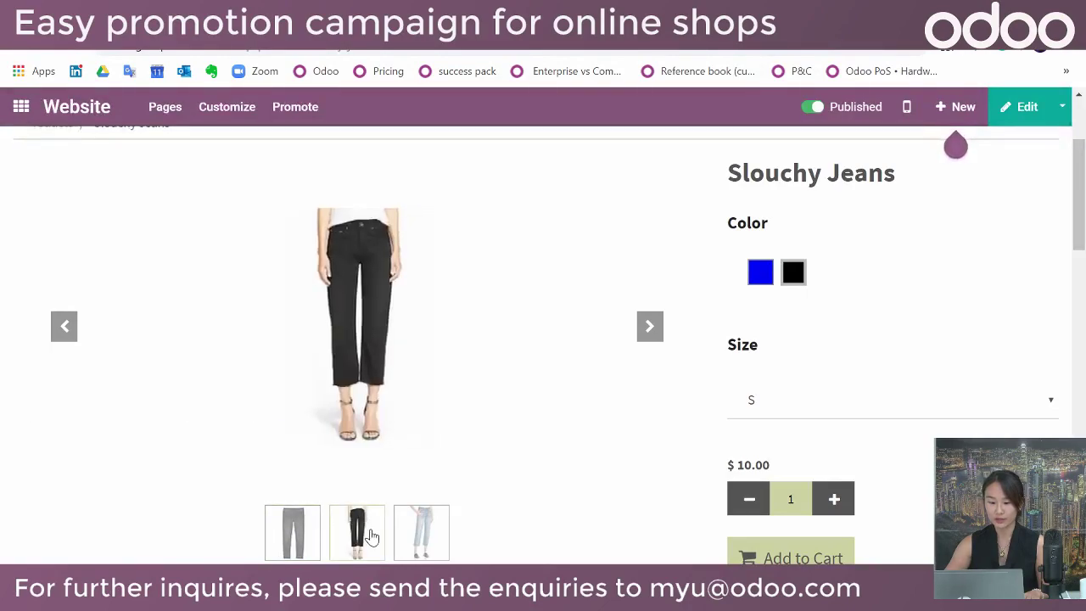
left_click(808, 414)
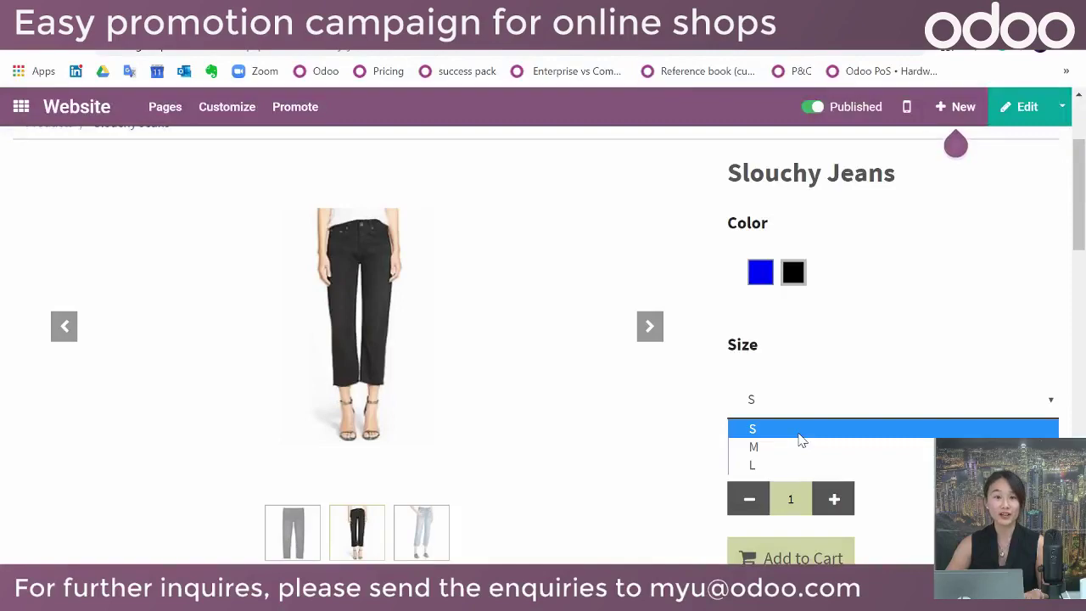
left_click(800, 436)
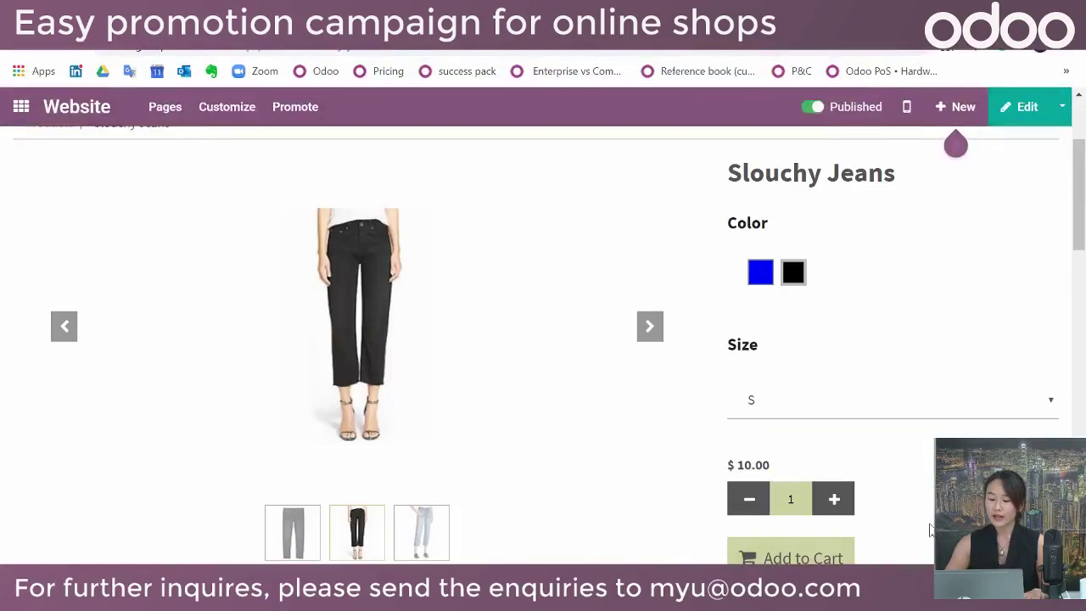
Post a four-star customer review with the message "Love it!" on the Slouchy Jeans page
scroll(879, 489, "down", 4)
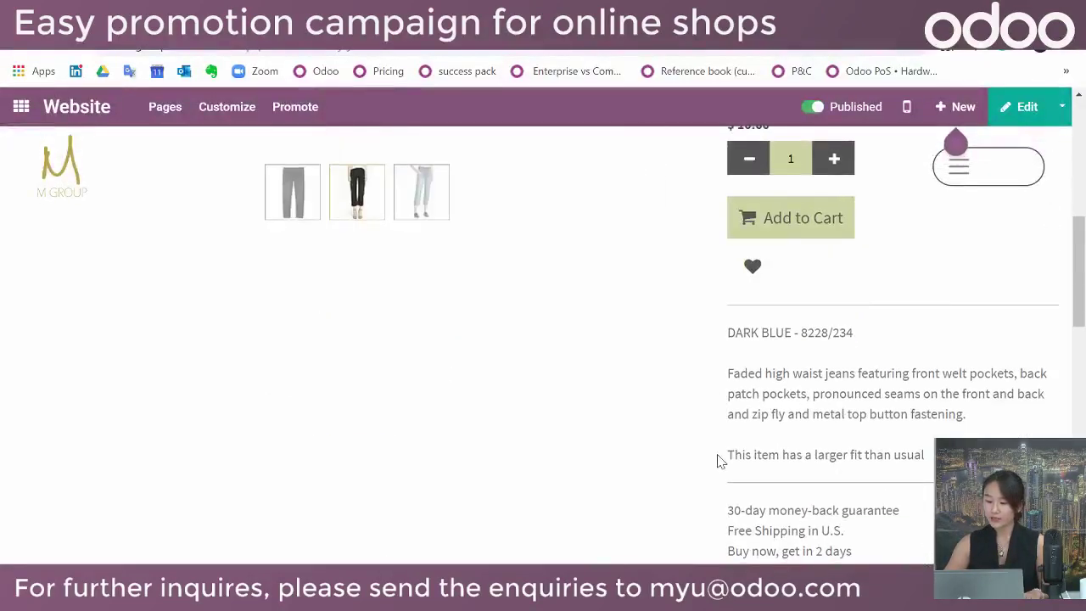
scroll(720, 465, "down", 1)
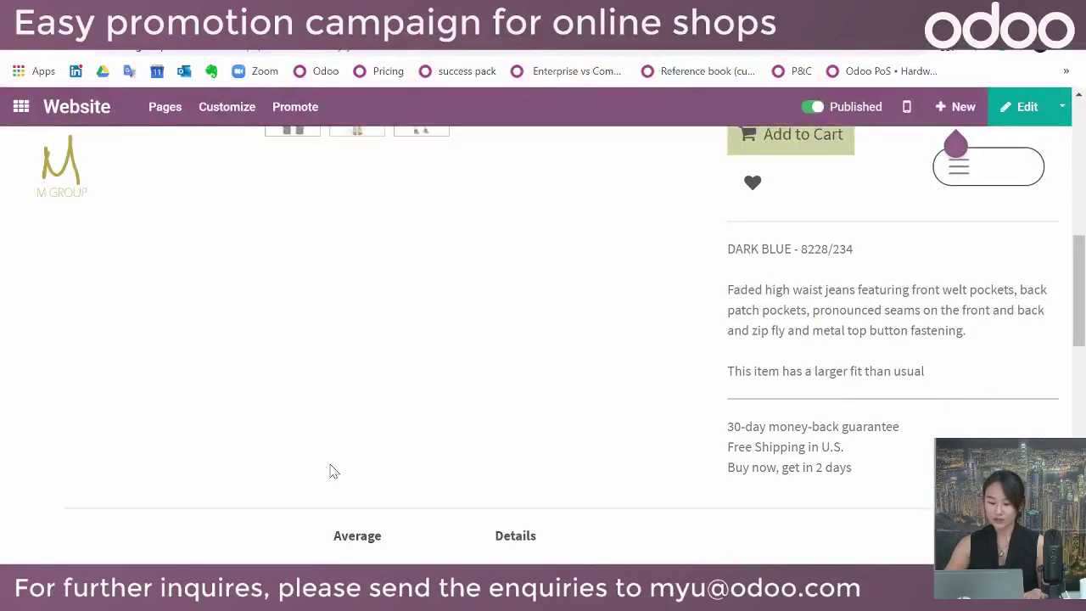
scroll(331, 469, "down", 3)
scroll(333, 471, "down", 1)
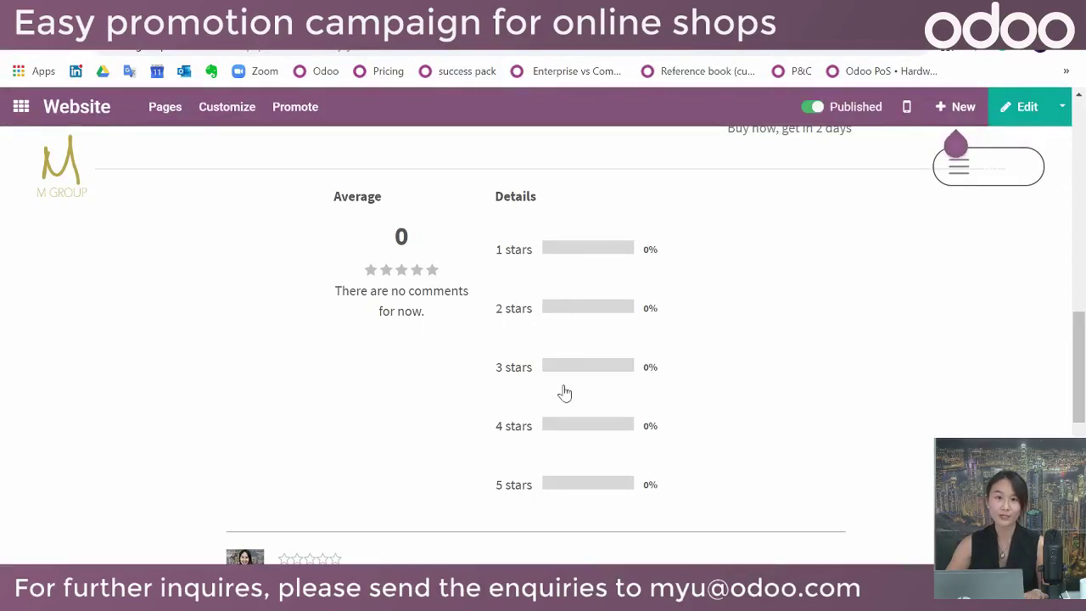
scroll(564, 393, "down", 1)
scroll(365, 471, "down", 1)
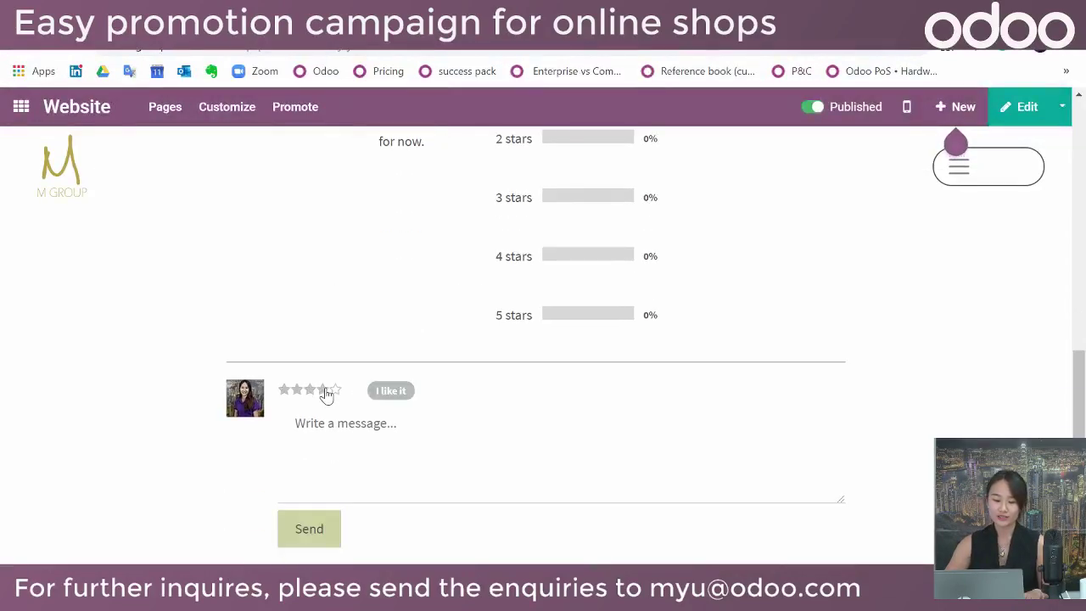
left_click(365, 433)
type("Love it!")
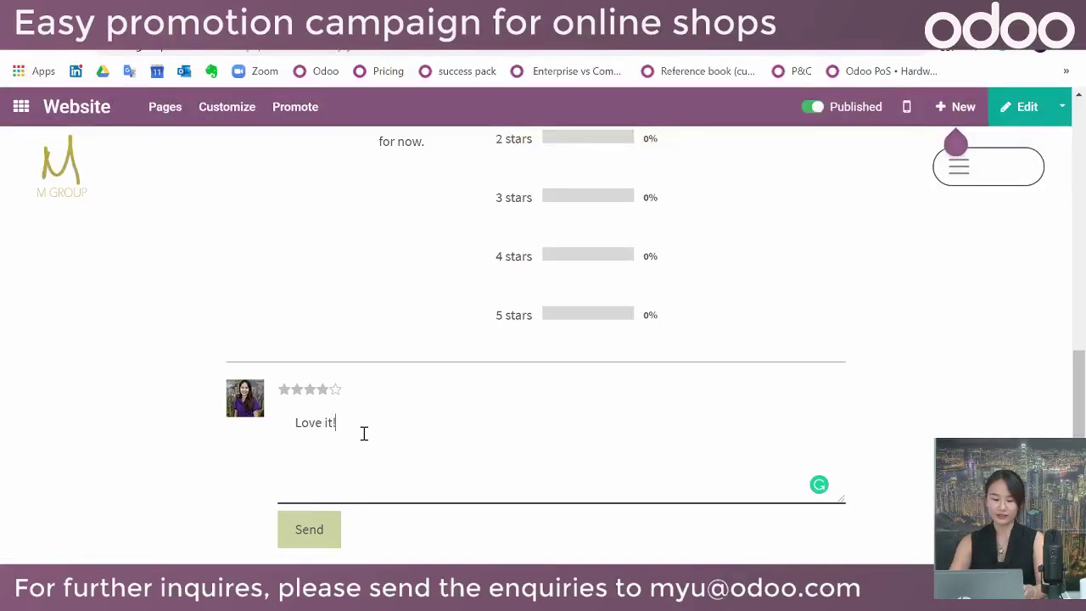
left_click(308, 521)
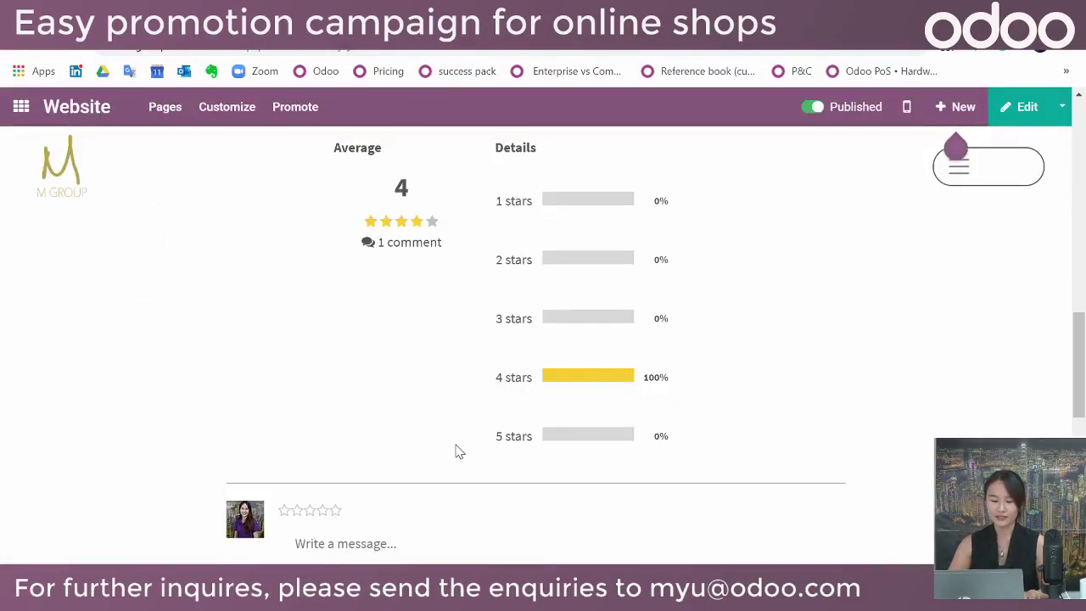
Check the product's average rating and add one blue Slouchy Jeans in size S to the cart
scroll(461, 369, "up", 1)
scroll(456, 363, "up", 1)
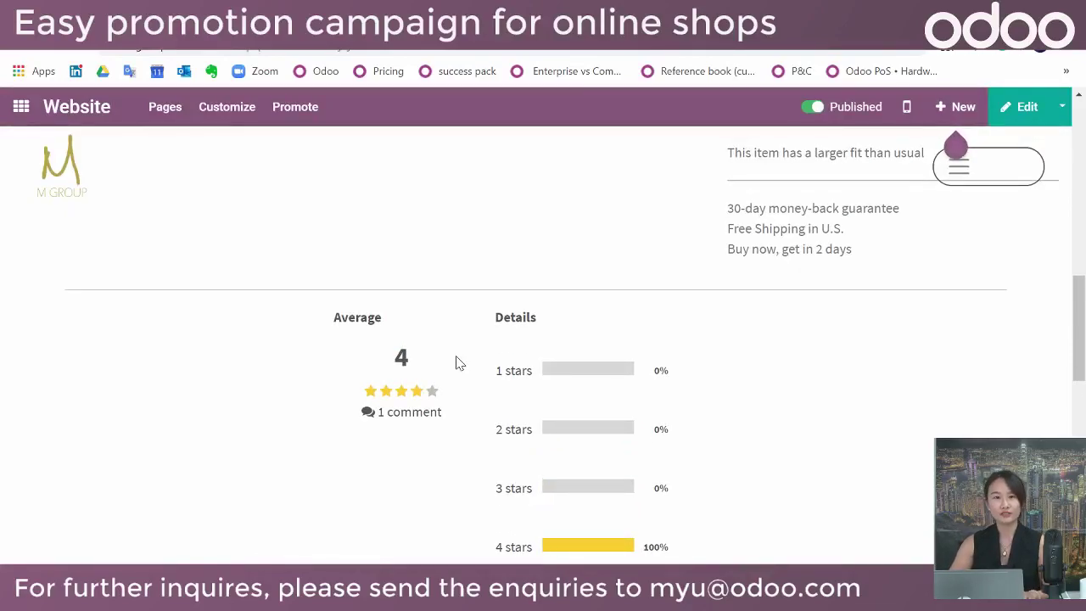
scroll(456, 363, "up", 6)
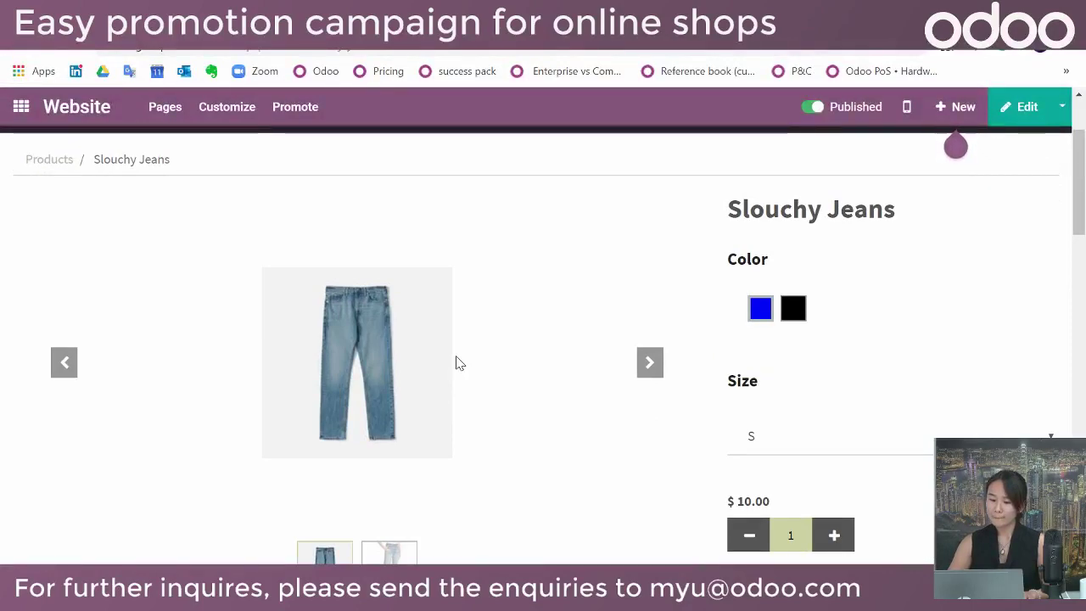
scroll(456, 364, "down", 1)
scroll(456, 363, "down", 1)
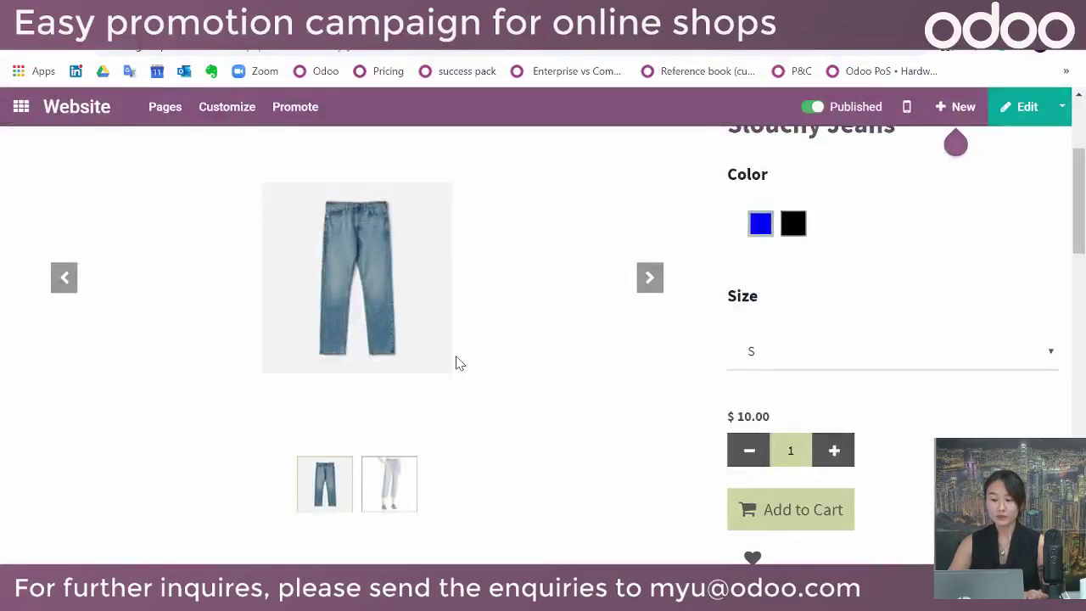
left_click(798, 525)
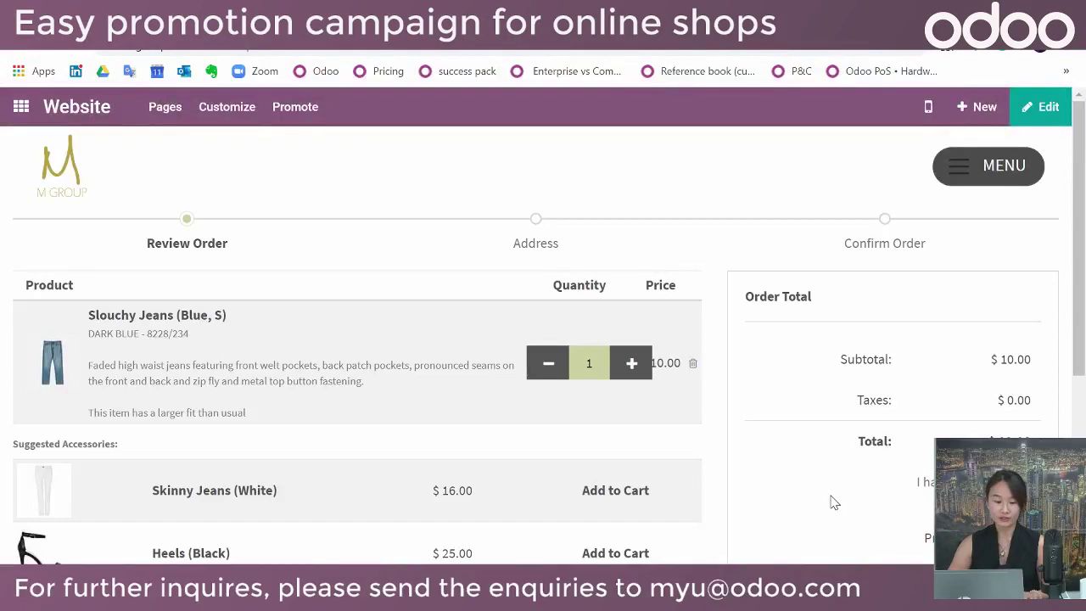
Add the suggested accessory Skinny Jeans (White) to the cart and proceed to checkout
scroll(834, 502, "down", 1)
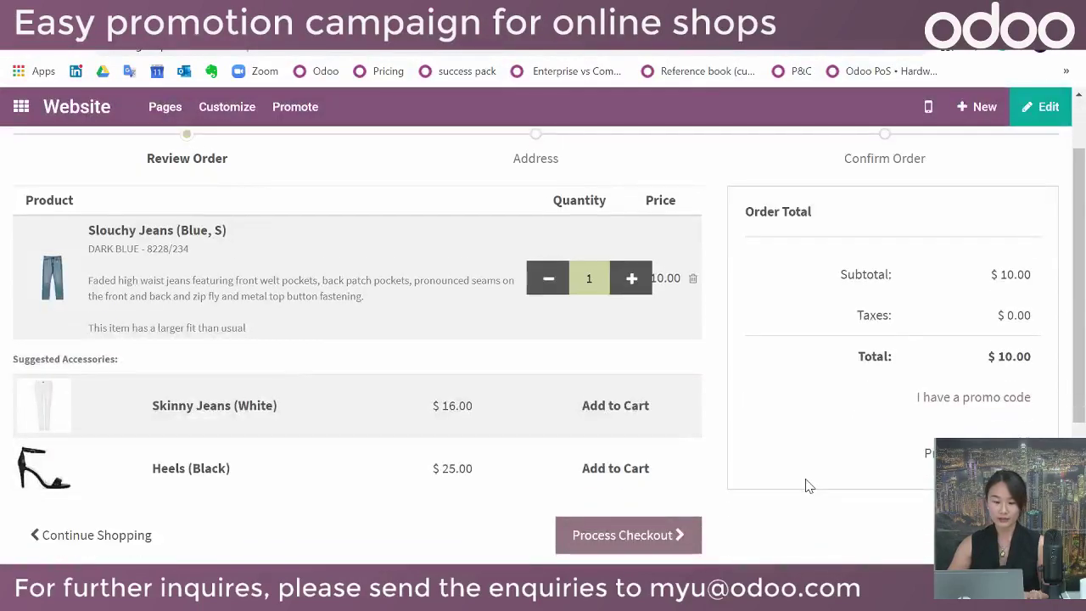
left_click_drag(14, 361, 121, 363)
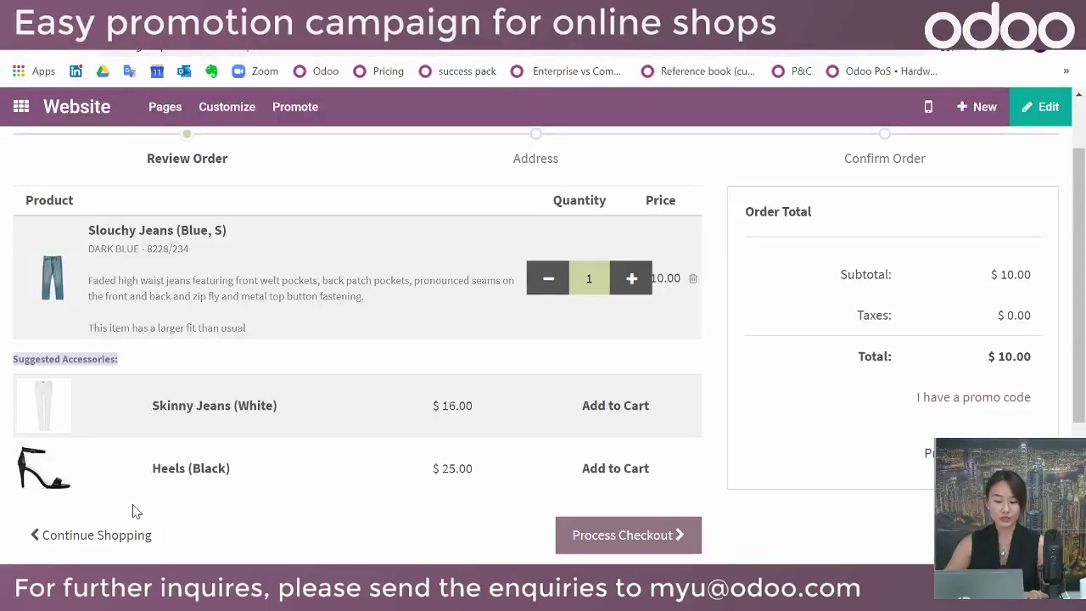
left_click(632, 408)
left_click(673, 544)
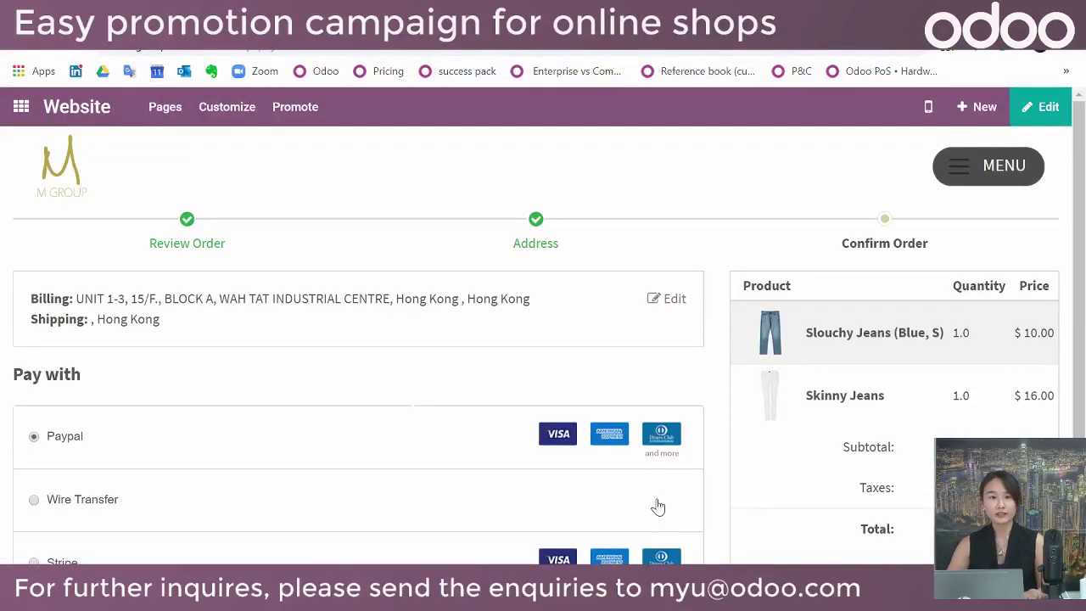
Pay for the order by wire transfer and review the payment, billing and shipping details on the order page
scroll(660, 504, "down", 1)
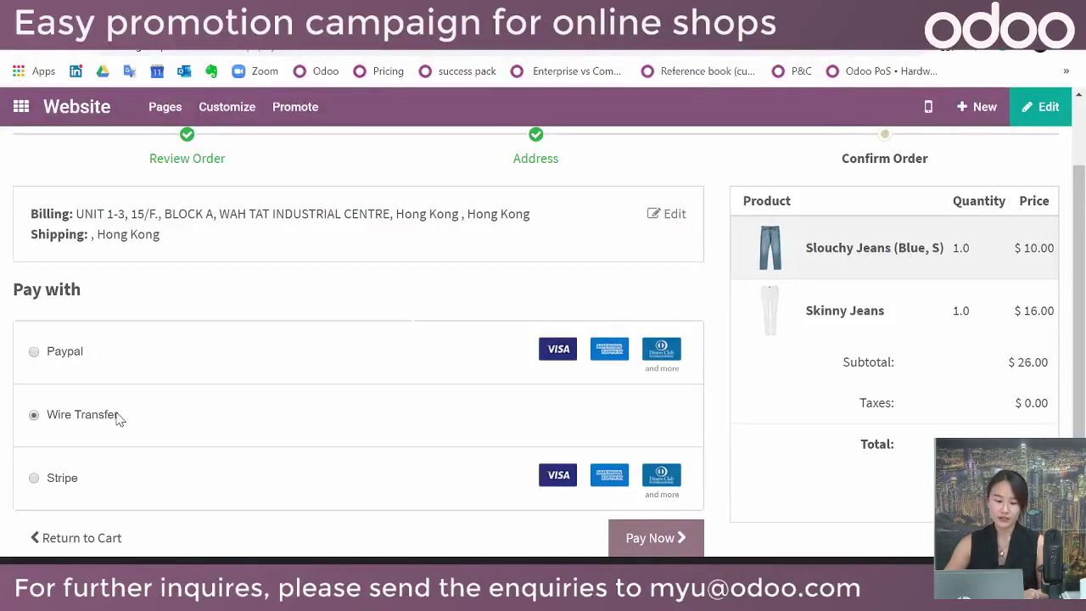
left_click(655, 537)
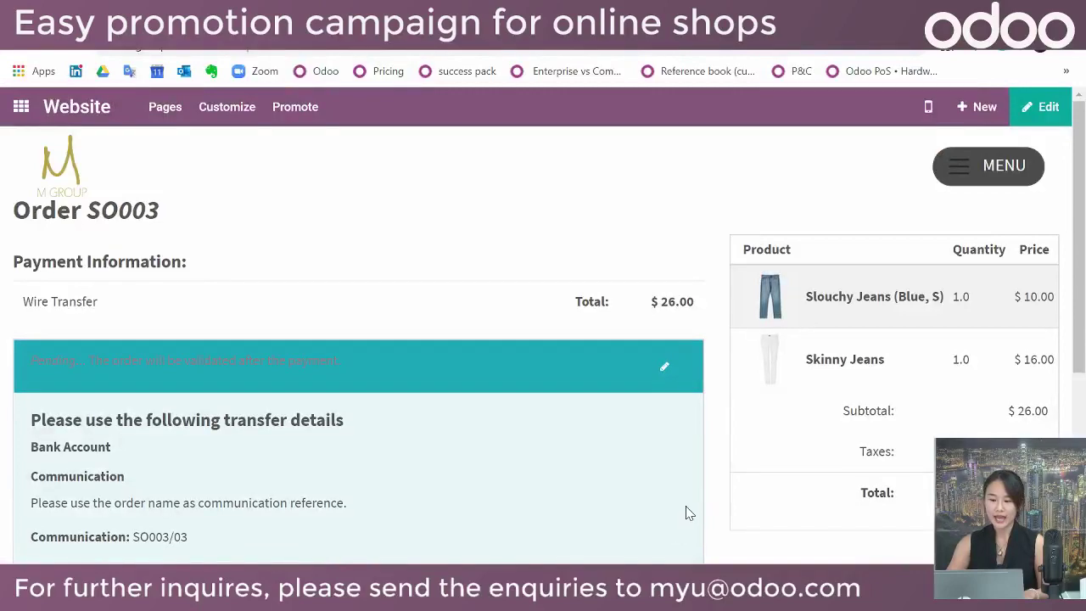
scroll(689, 513, "down", 2)
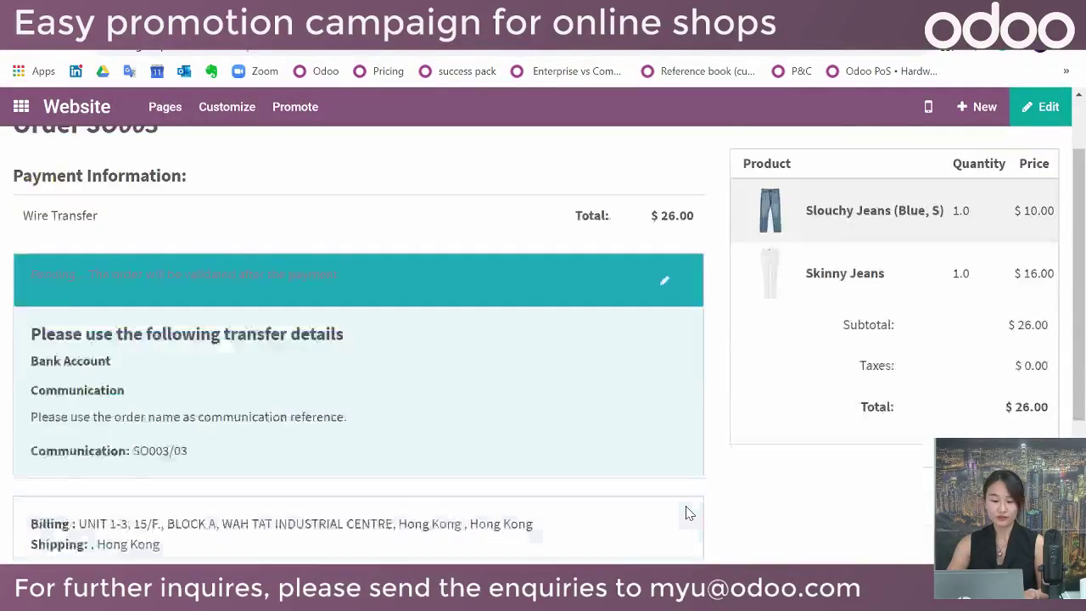
scroll(687, 511, "down", 3)
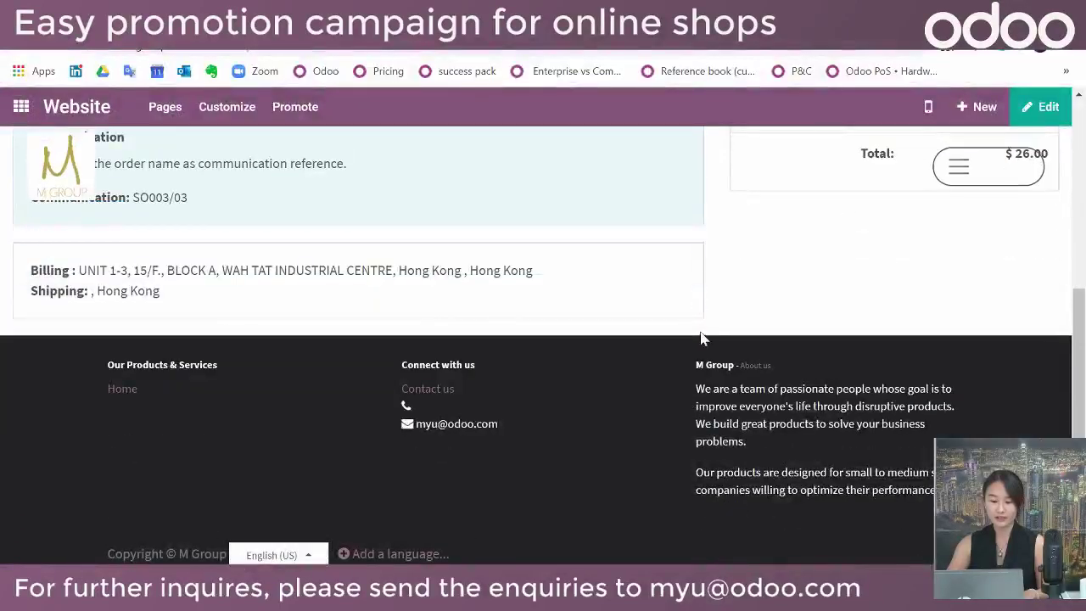
scroll(688, 280, "up", 4)
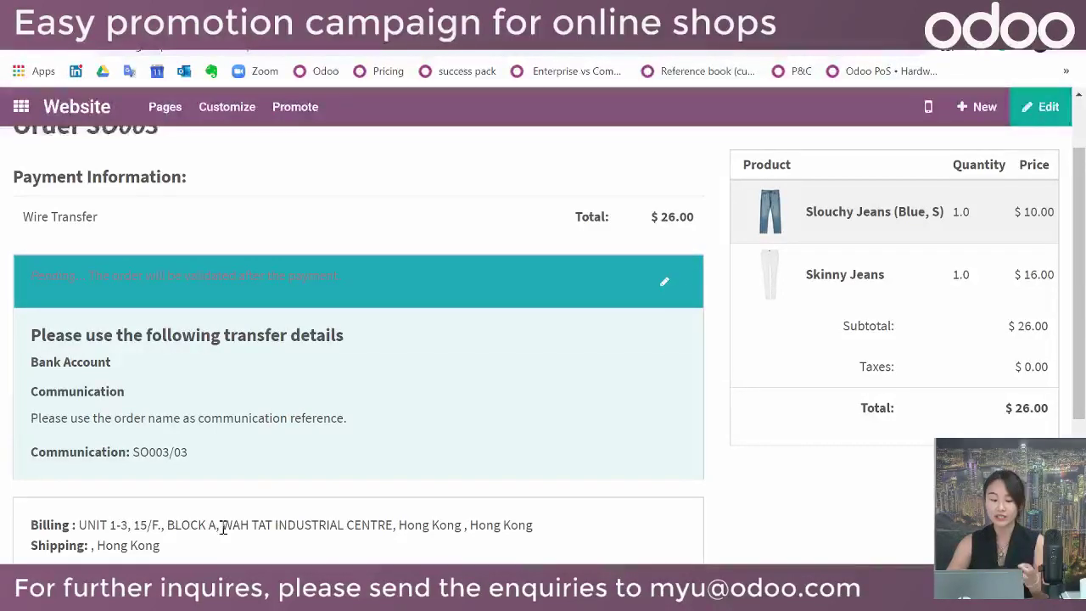
left_click_drag(31, 526, 172, 547)
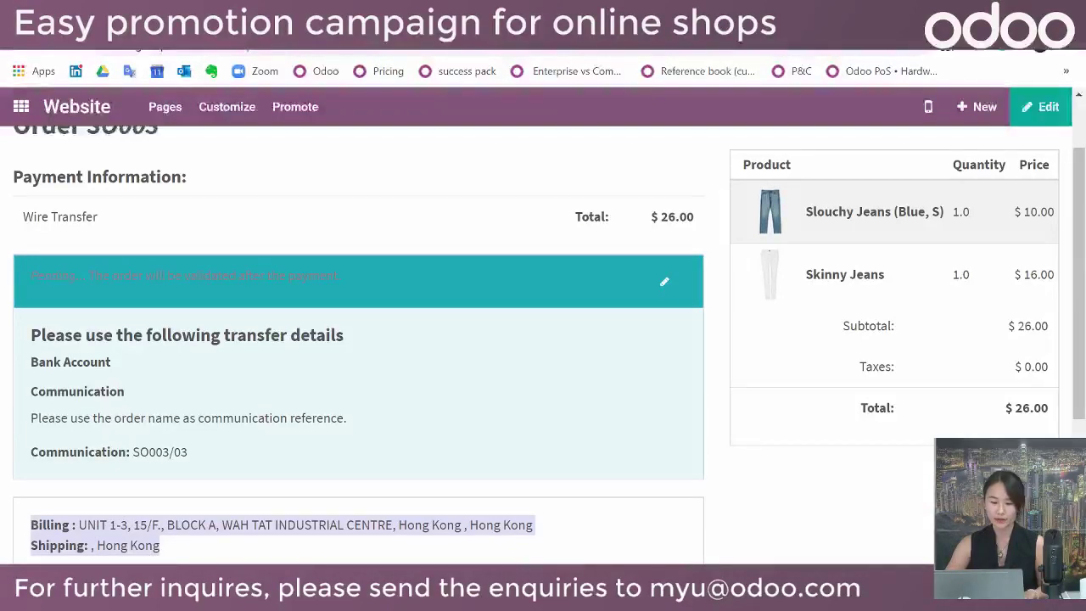
left_click(726, 420)
scroll(726, 420, "up", 1)
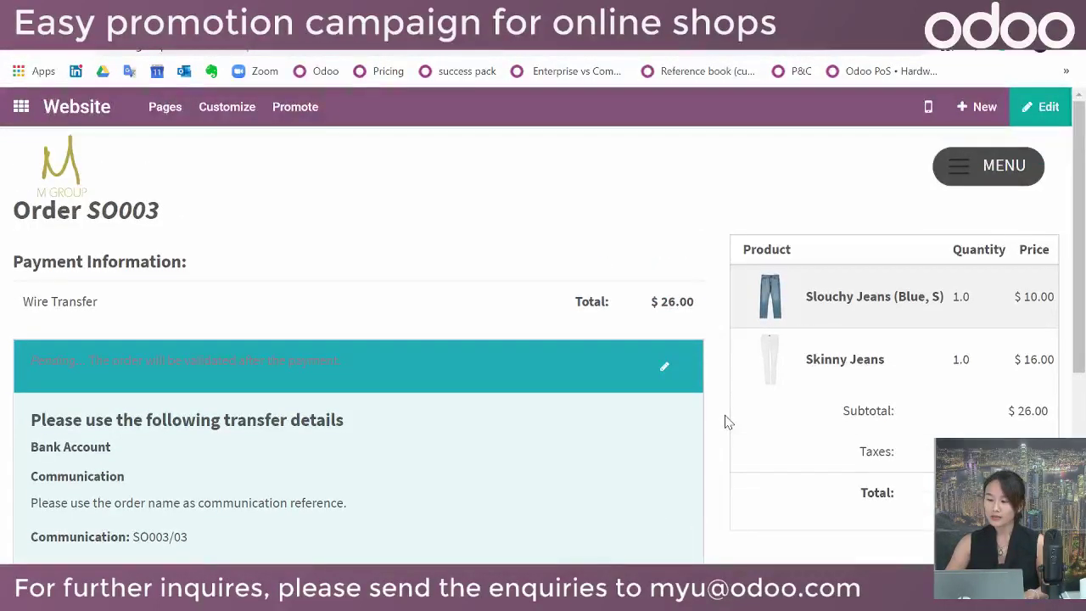
Switch to the Google Slides presentation and view the agenda slide and the "Coupon & Promotional Programme" slide
left_click(306, 38)
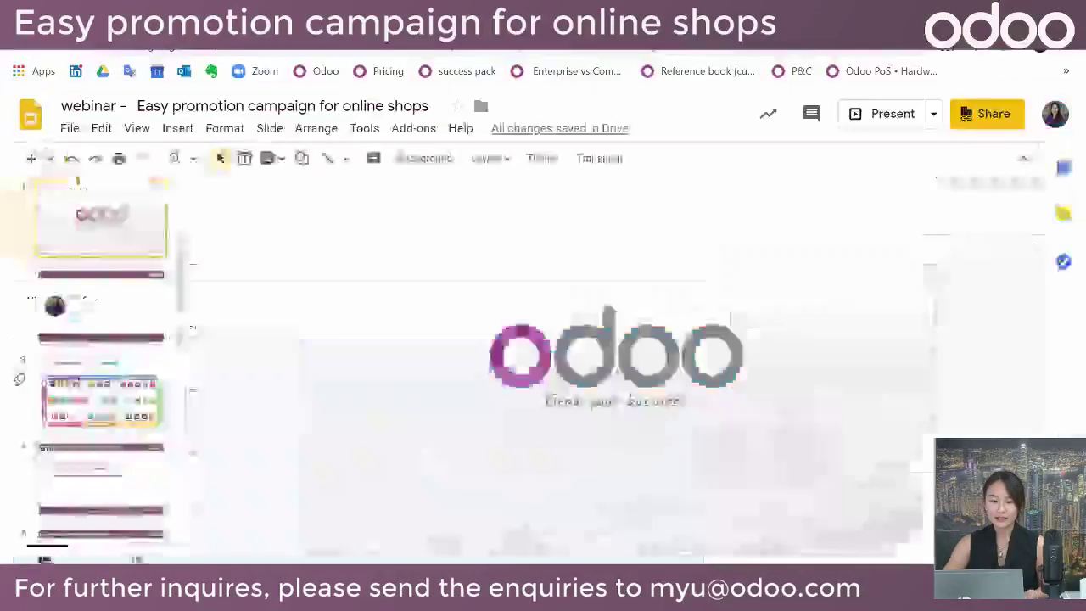
left_click(106, 494)
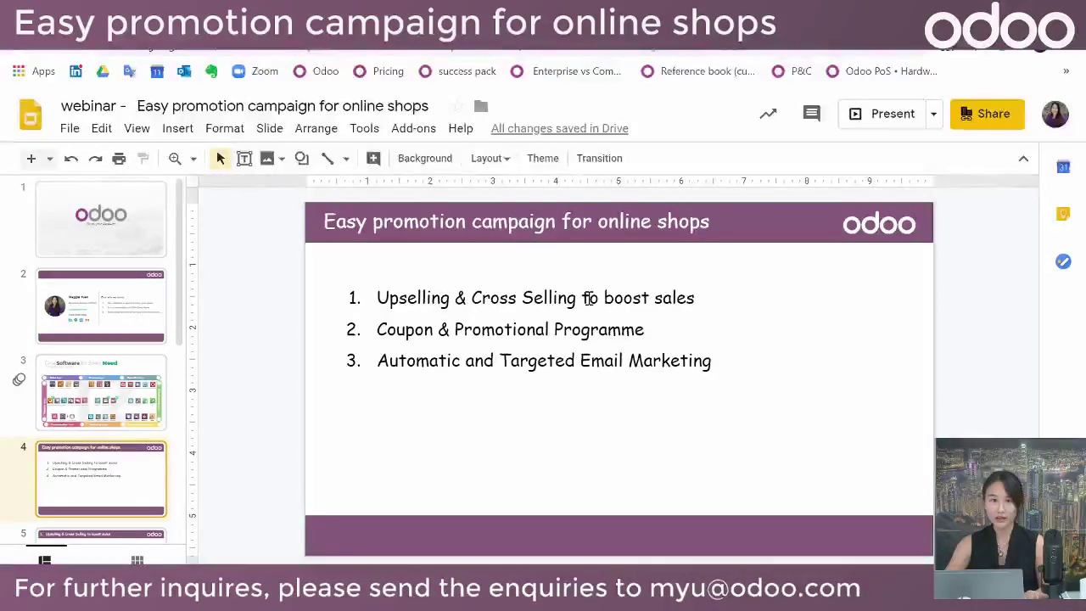
scroll(121, 496, "down", 3)
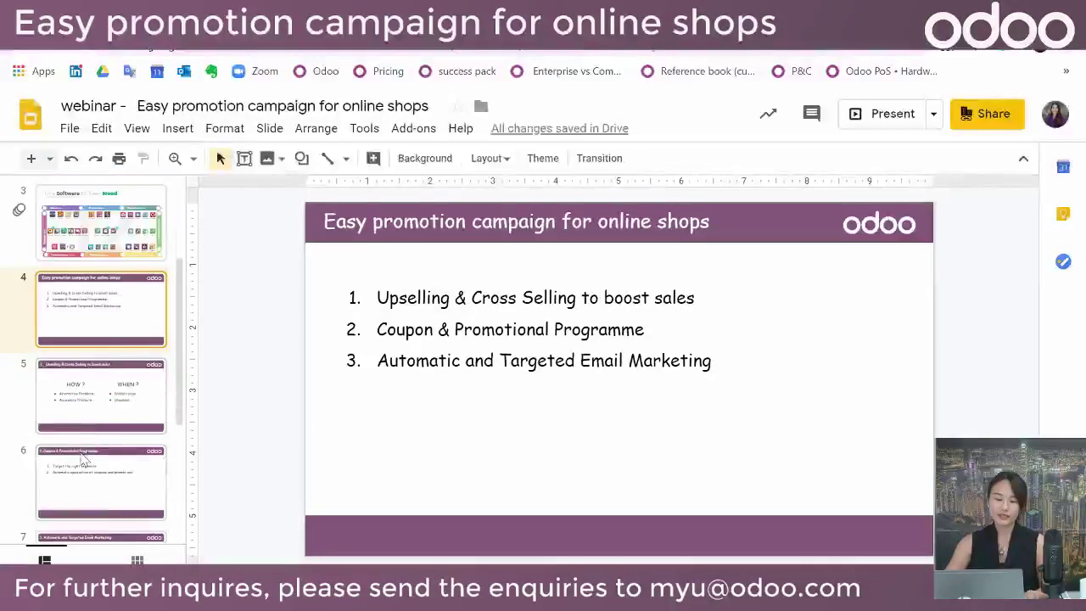
left_click(121, 496)
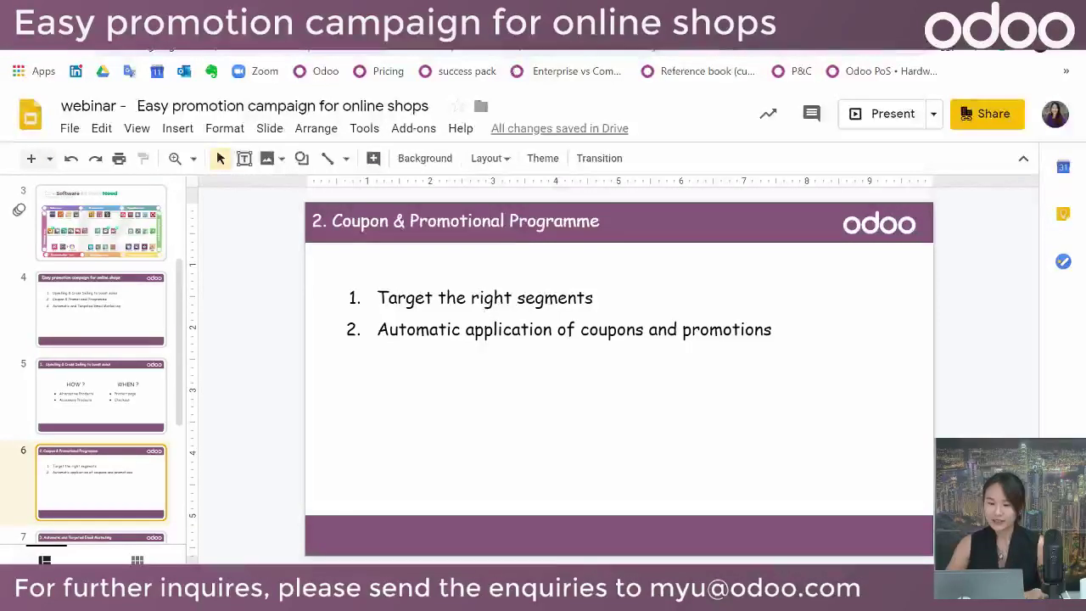
Switch back to Odoo and open the Buy One Get One Free coupon program in the Sales app
key("ctrl+Tab")
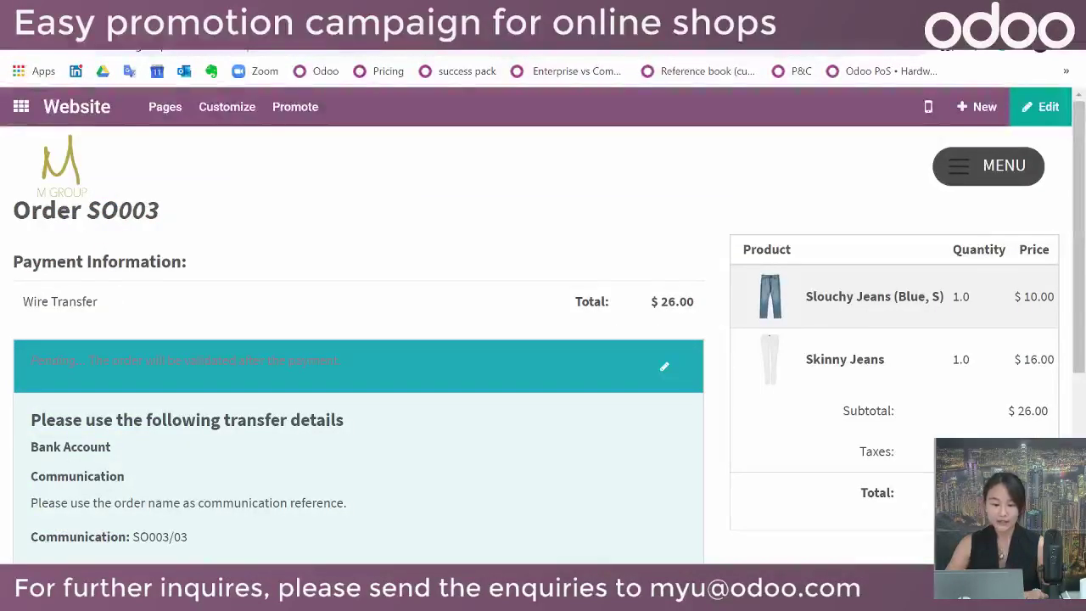
left_click(20, 108)
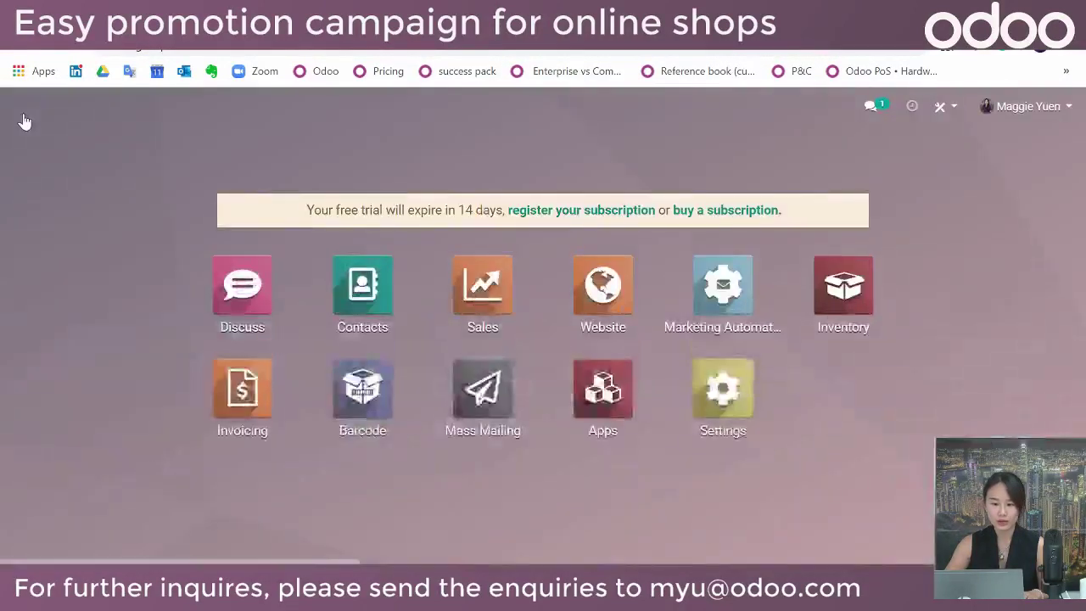
left_click(488, 293)
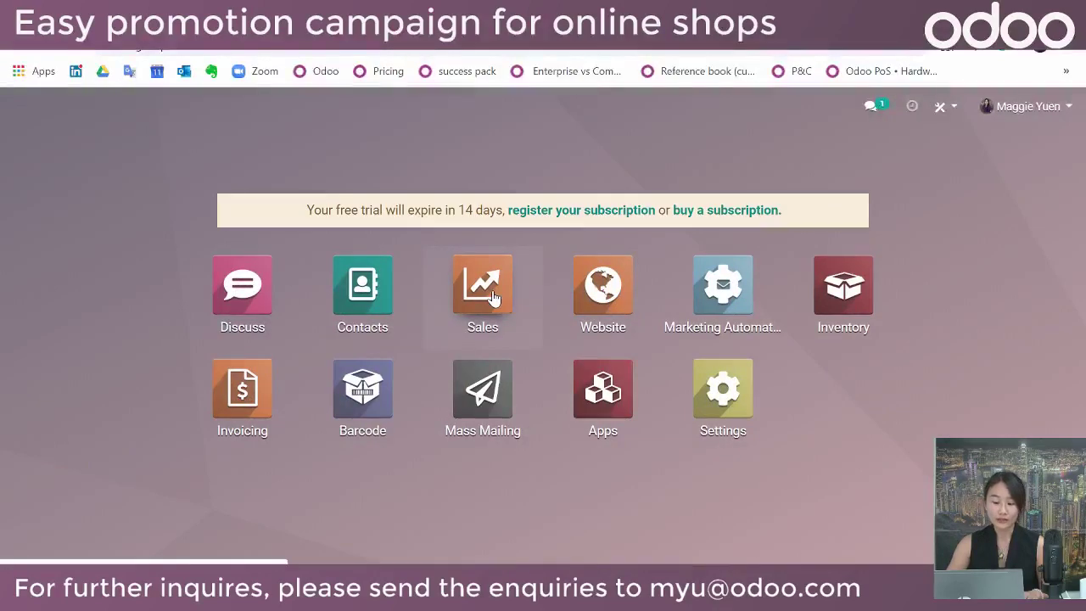
left_click(277, 110)
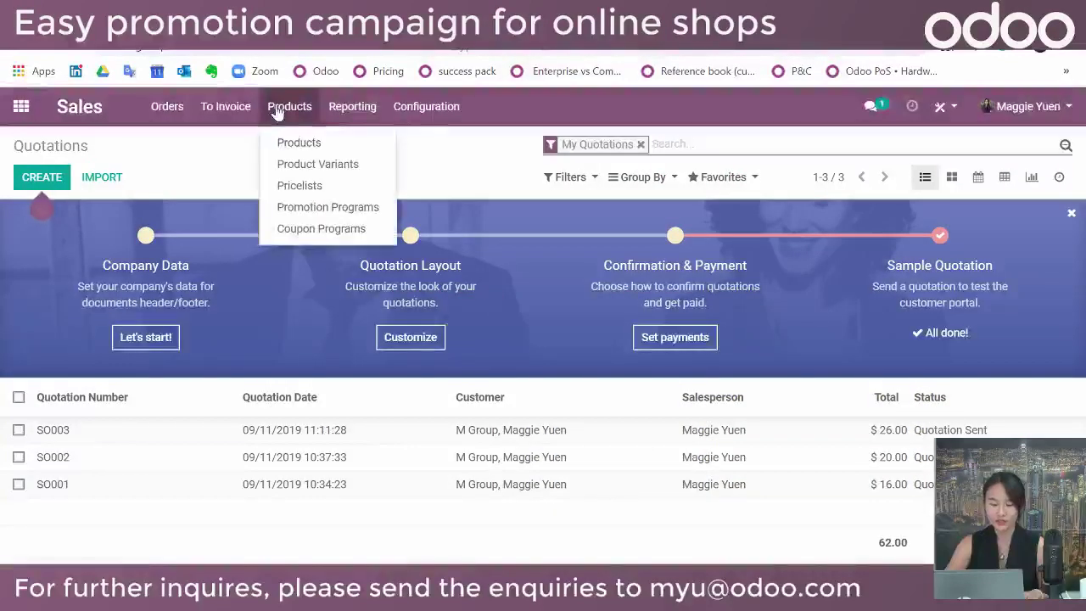
left_click(363, 231)
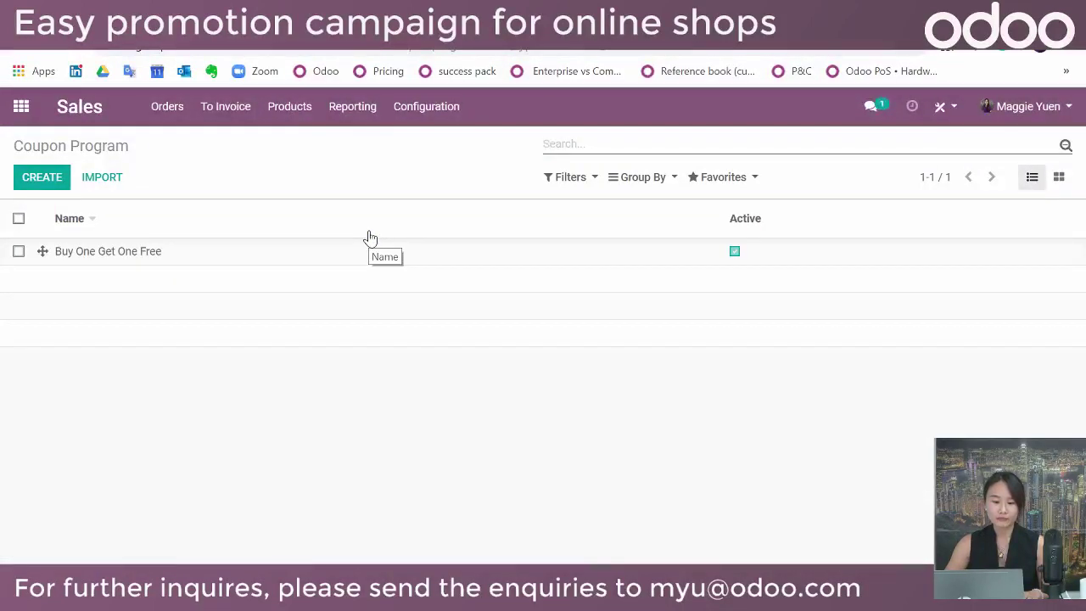
left_click(222, 256)
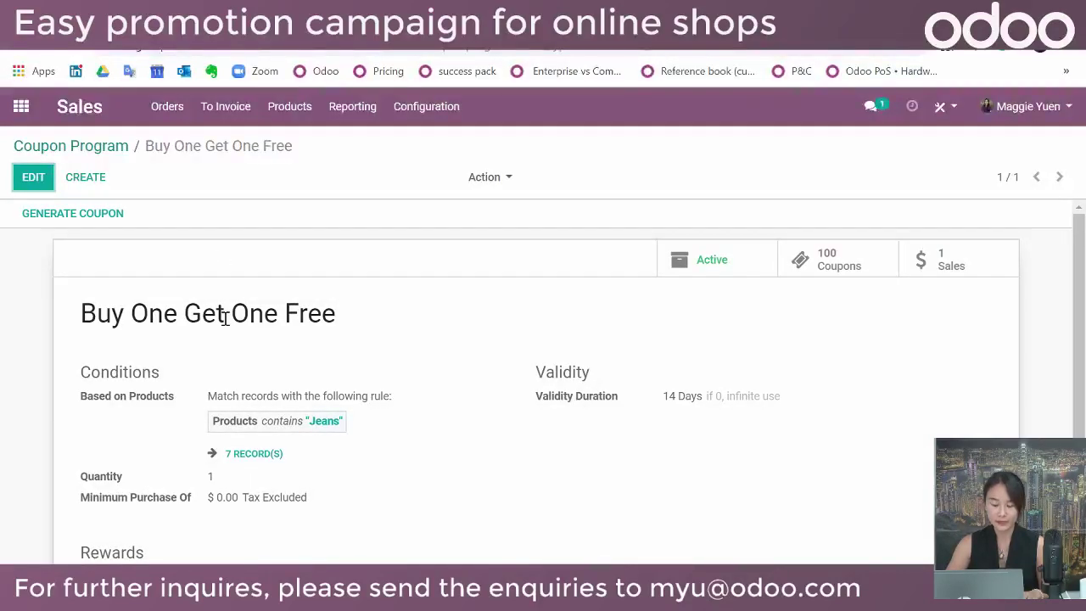
Start editing the coupon program and review its product condition, validity and reward settings
left_click(35, 177)
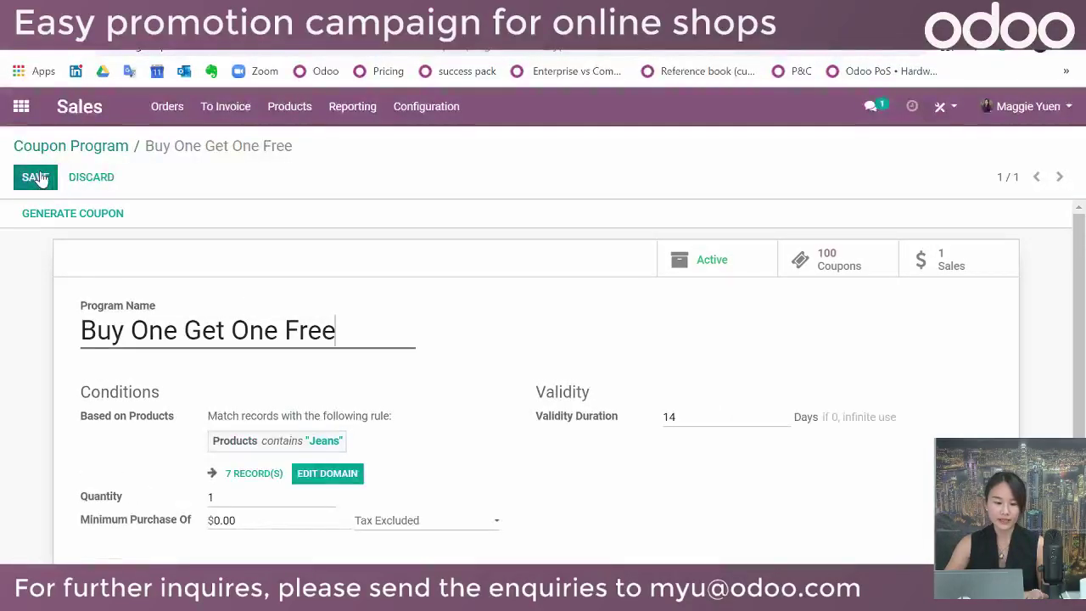
scroll(242, 317, "down", 2)
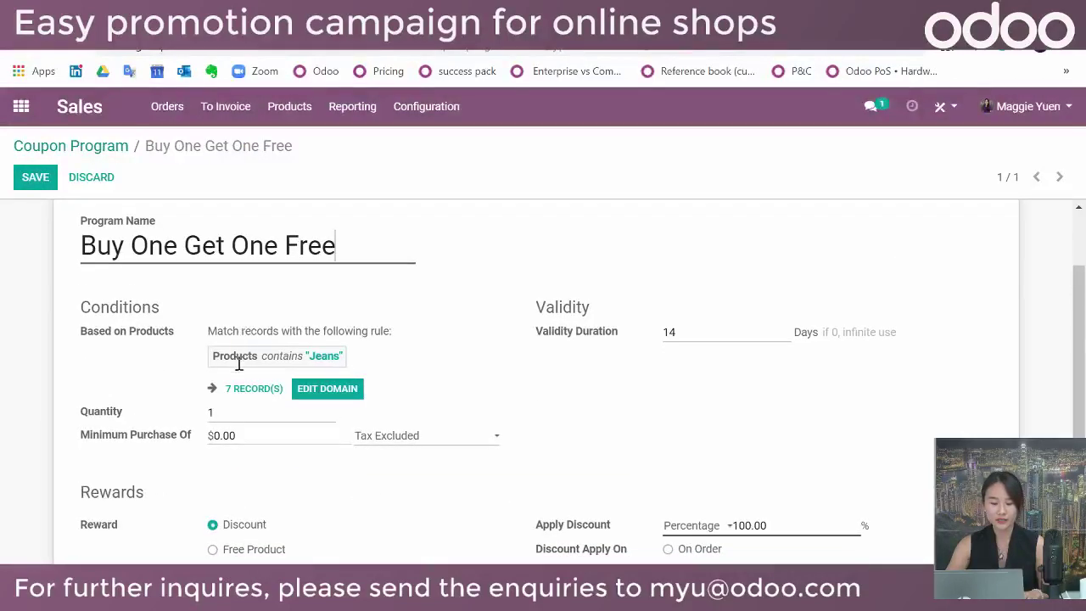
scroll(237, 373, "down", 2)
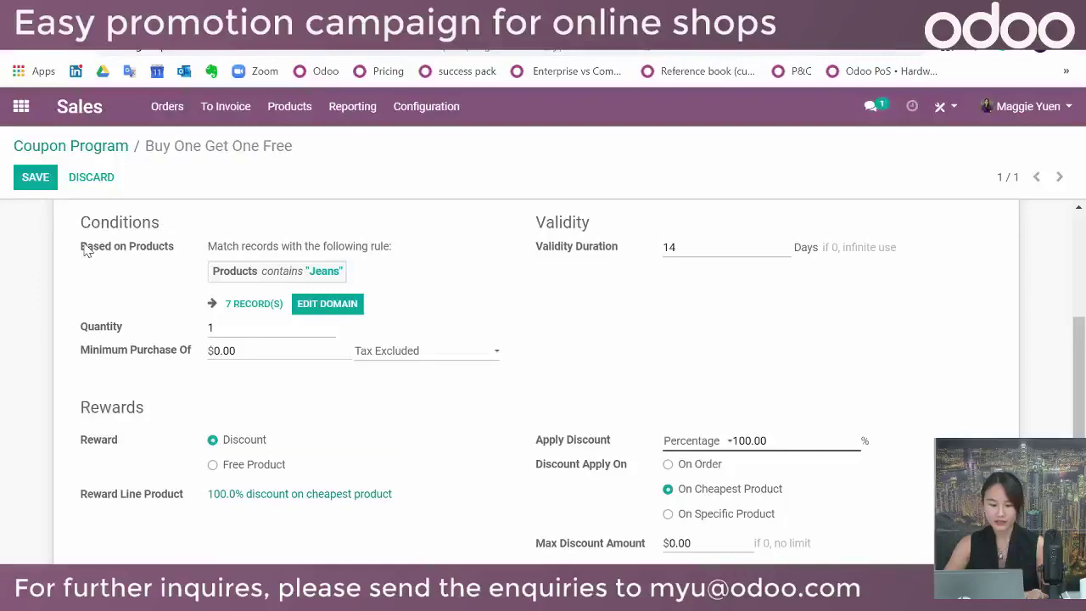
left_click_drag(82, 247, 189, 250)
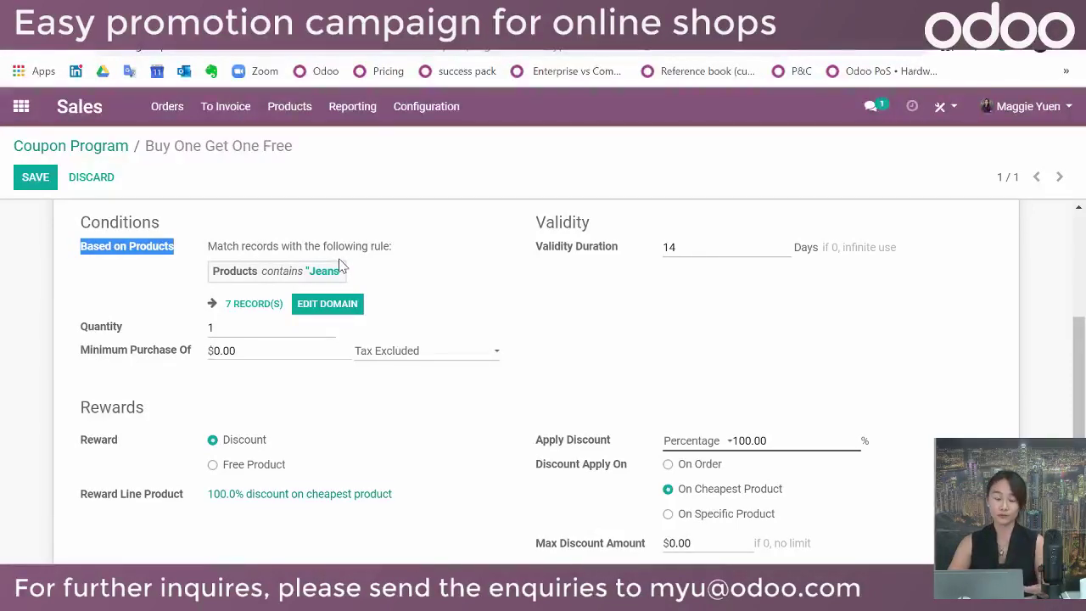
Try adding a second rule to the product domain that matches Product Attributes containing "blue"
left_click(342, 304)
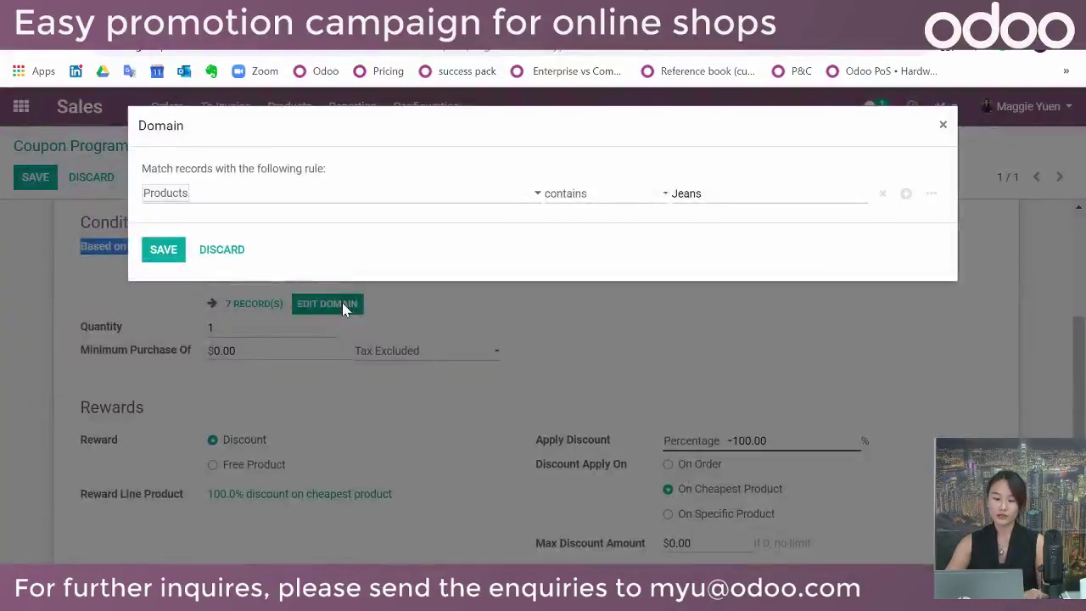
left_click(600, 198)
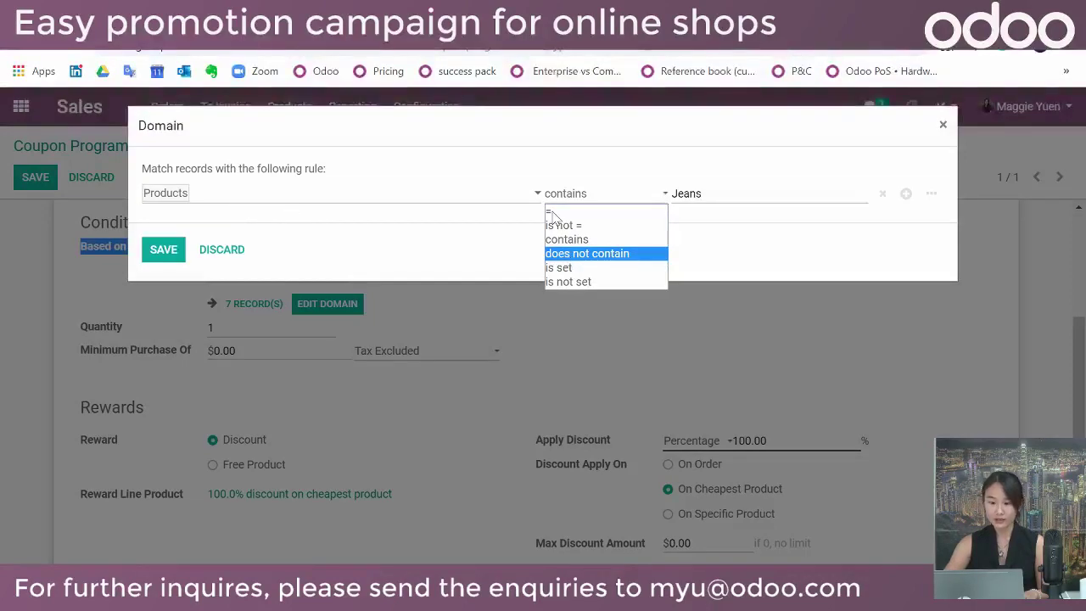
left_click(907, 196)
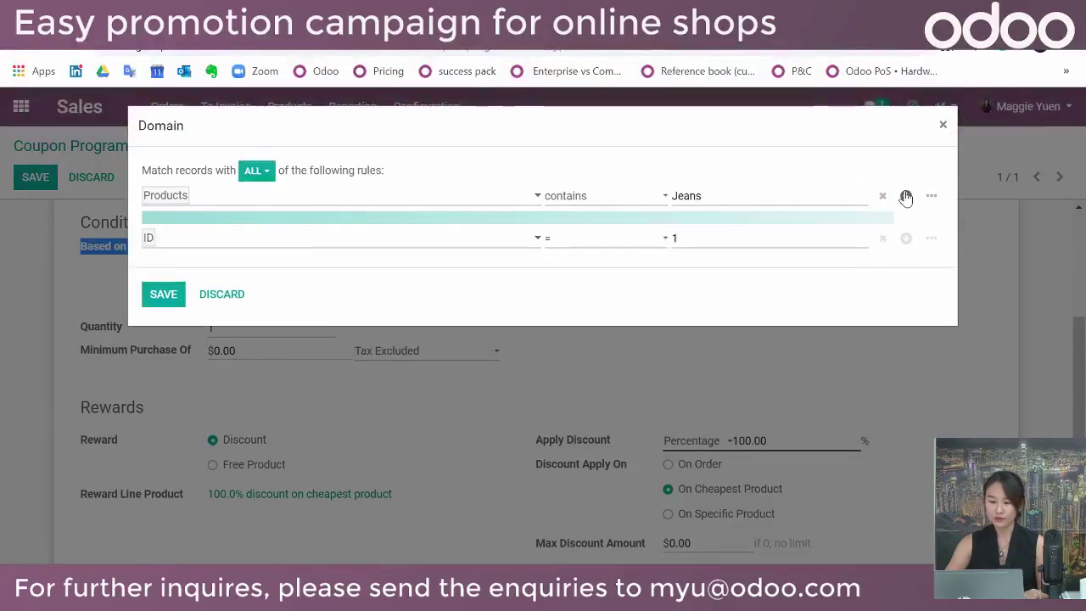
left_click(396, 231)
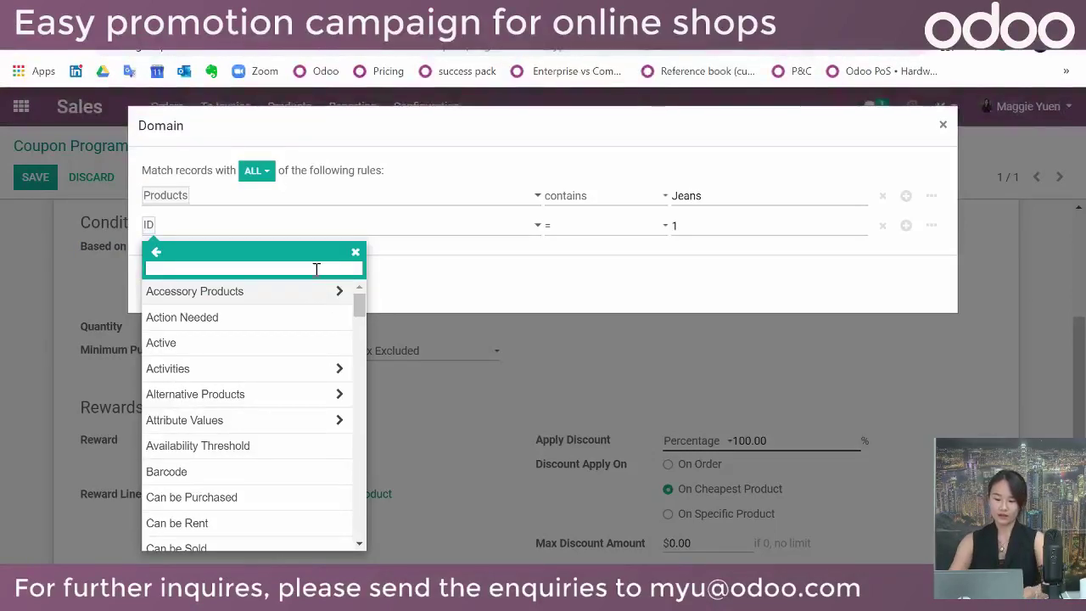
type("product")
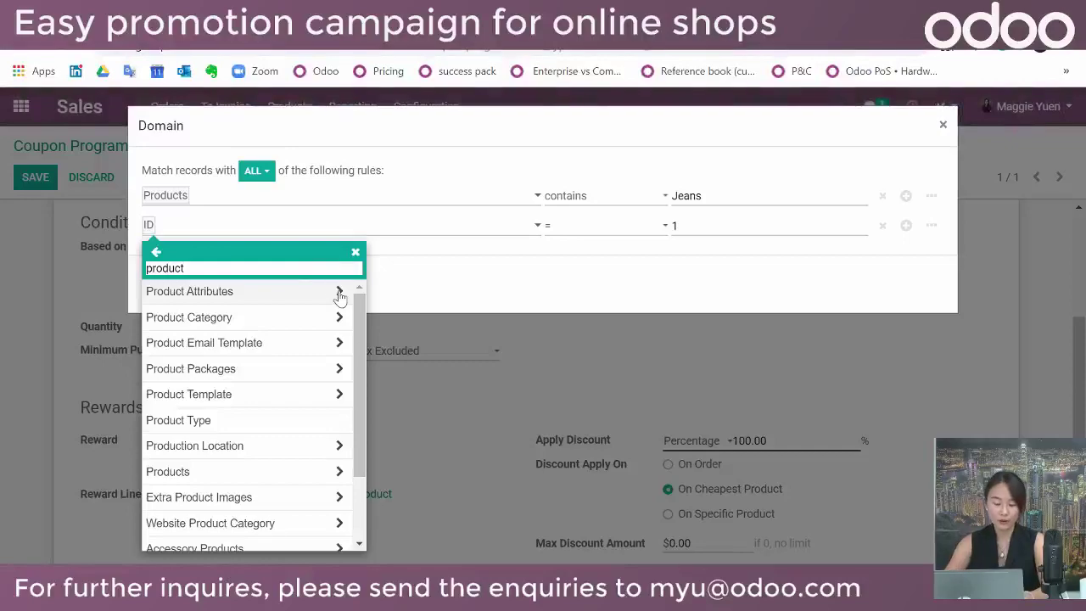
left_click(339, 292)
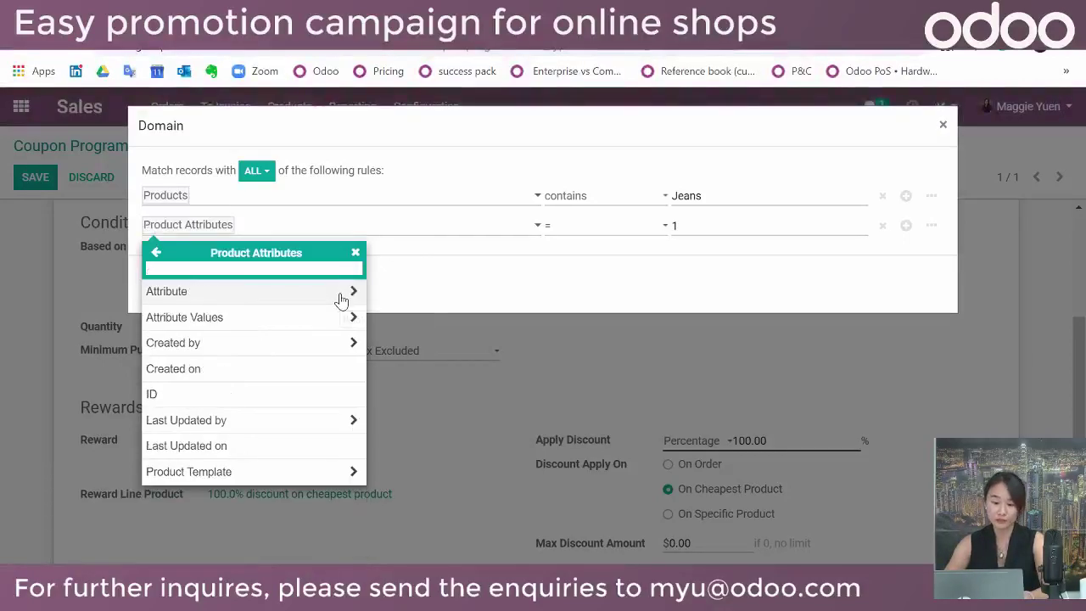
left_click(584, 225)
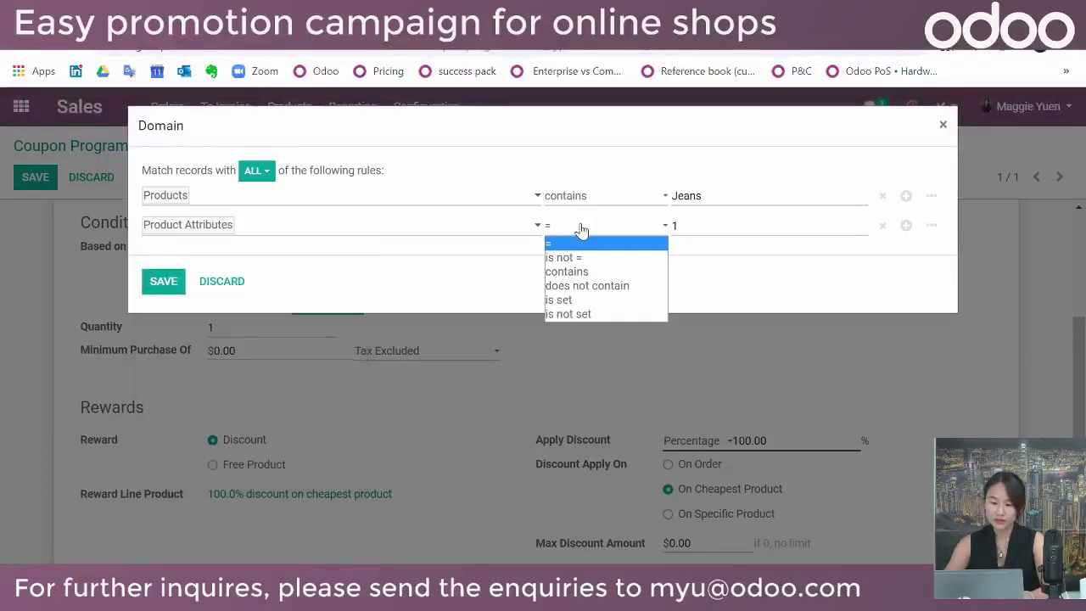
left_click(583, 272)
double_click(682, 237)
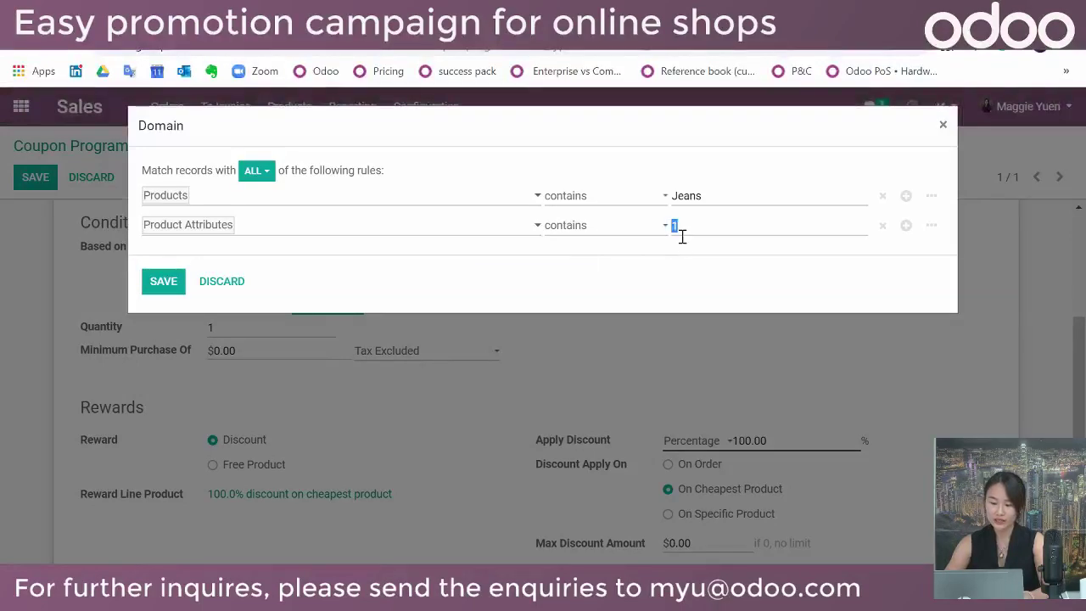
type("blue")
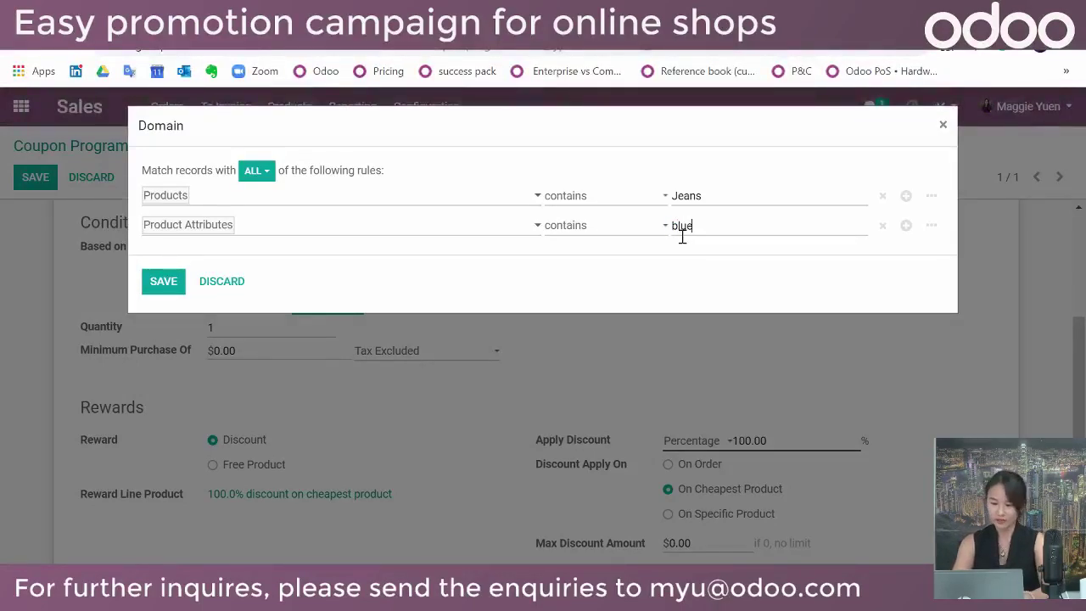
key("BackSpace")
key("BackSpace")
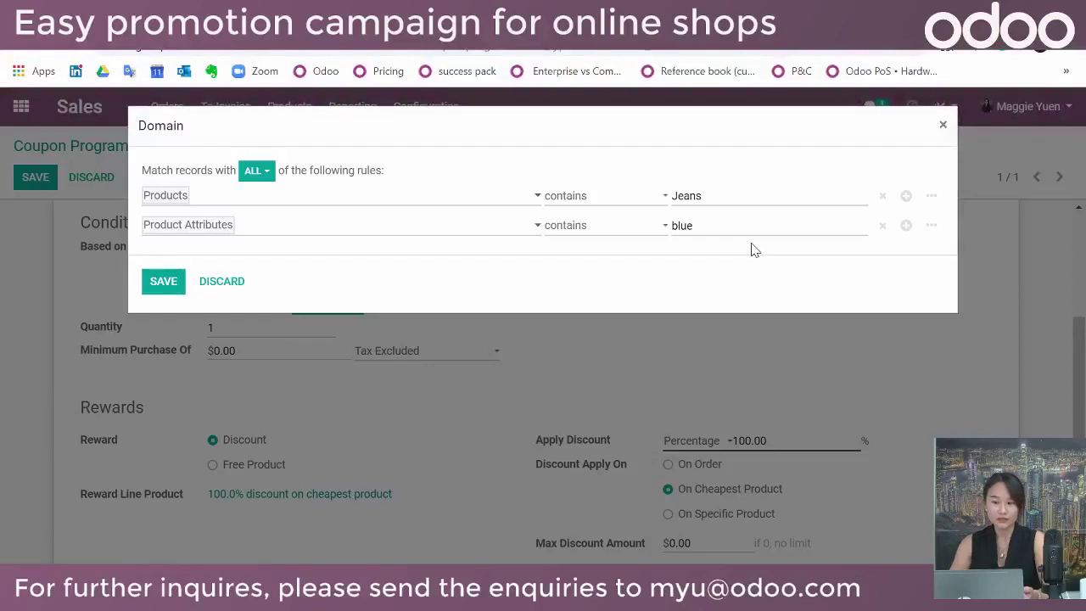
Save the domain without the Product Attributes rule and check the program's Quantity condition
left_click(884, 226)
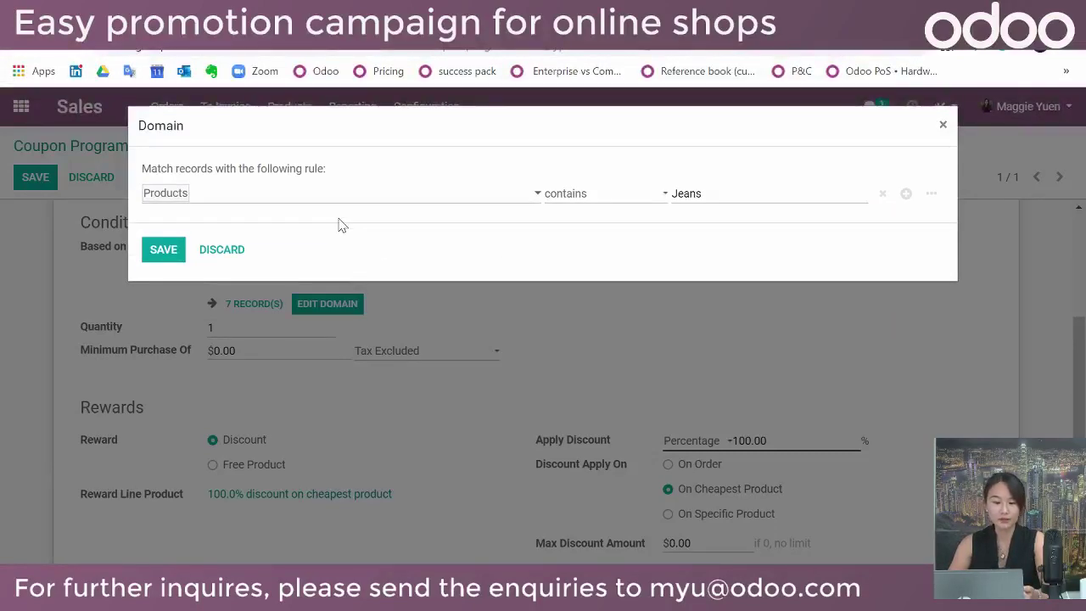
left_click(176, 255)
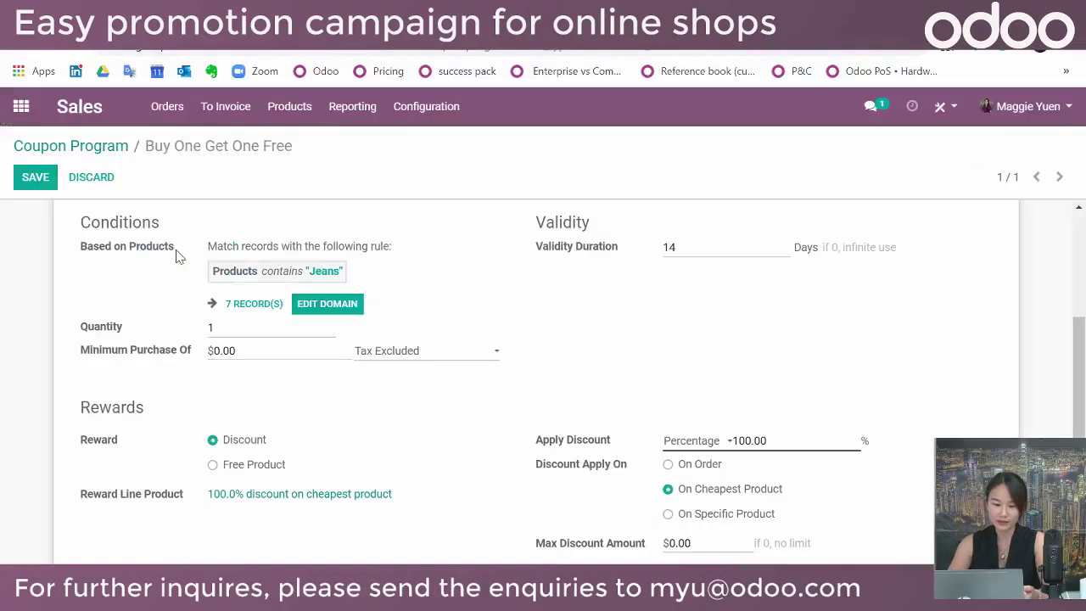
double_click(209, 336)
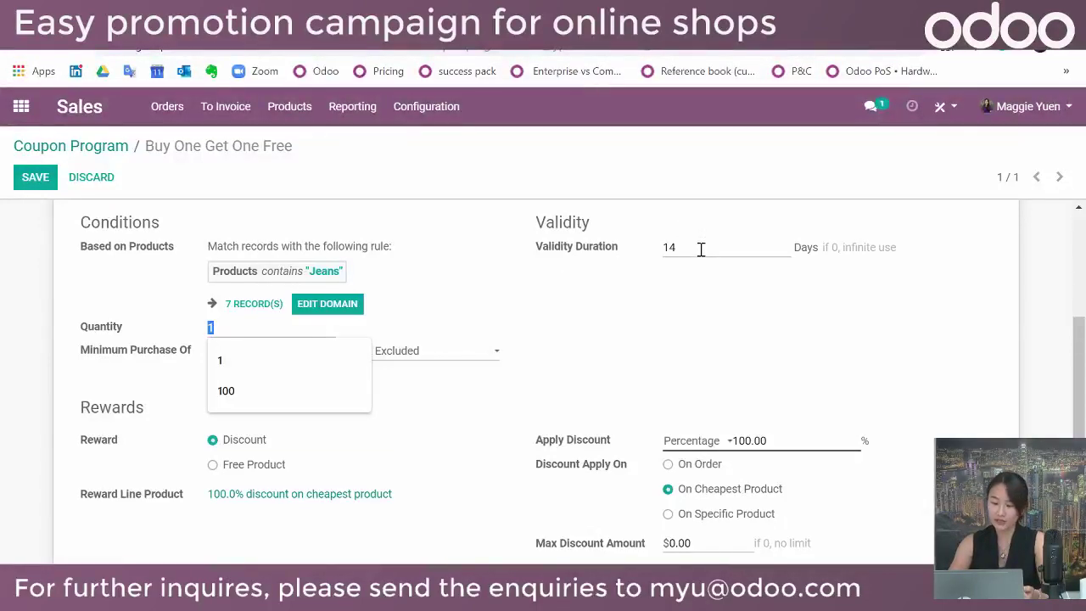
left_click(500, 381)
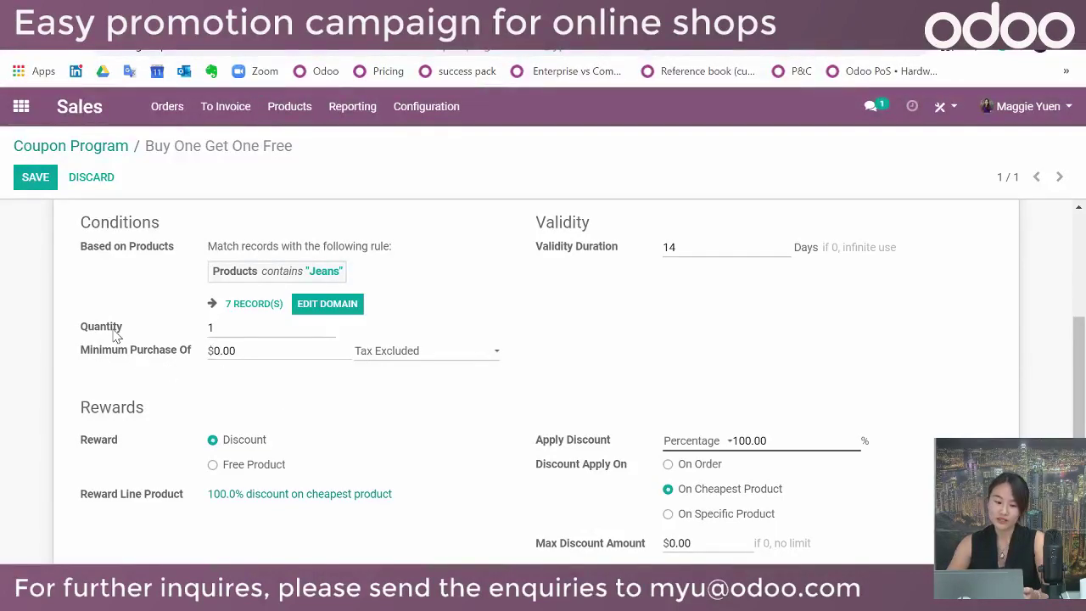
Try the Free Product reward, look through its product choices, and return the reward to Discount
mouse_move(114, 335)
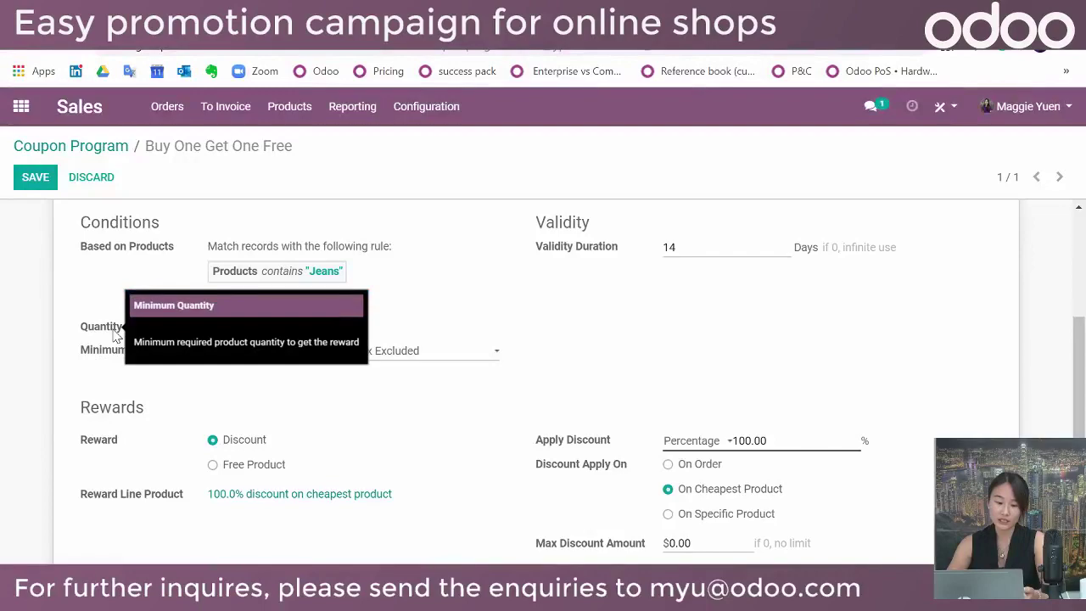
mouse_move(105, 363)
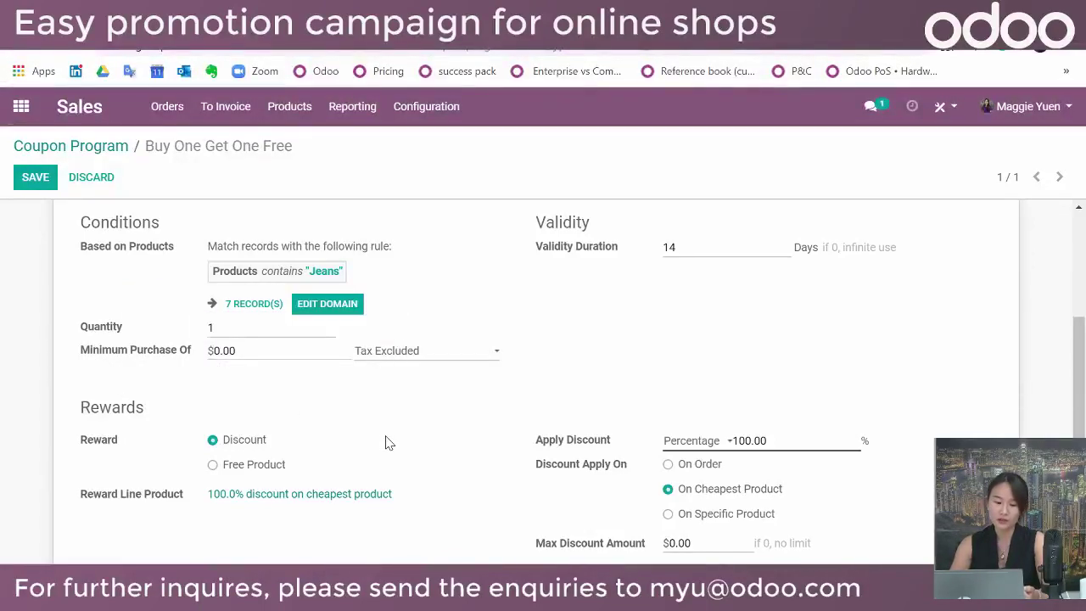
scroll(389, 438, "down", 1)
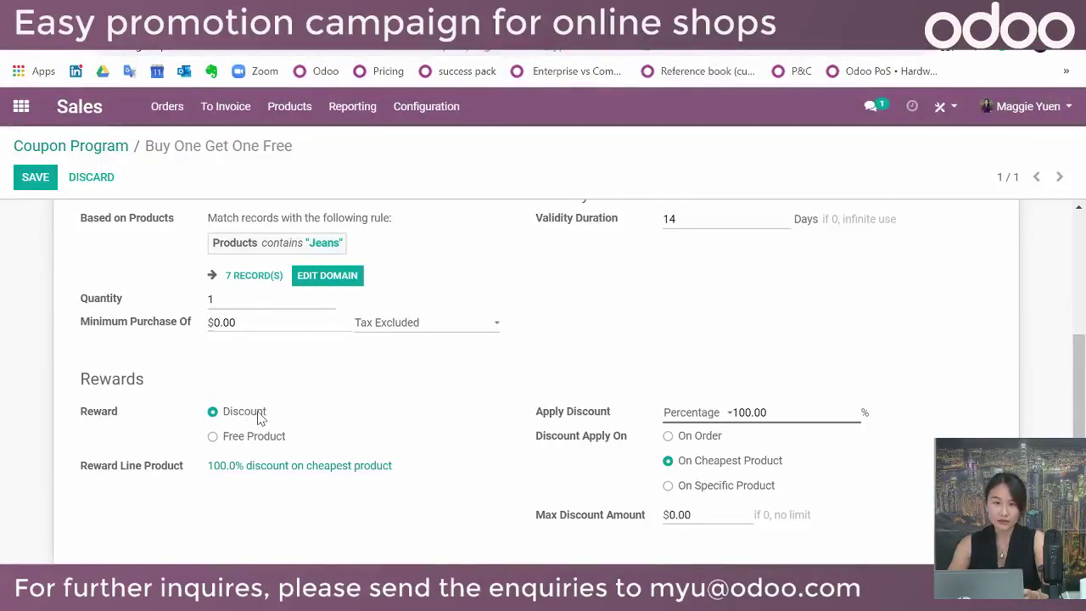
left_click(213, 438)
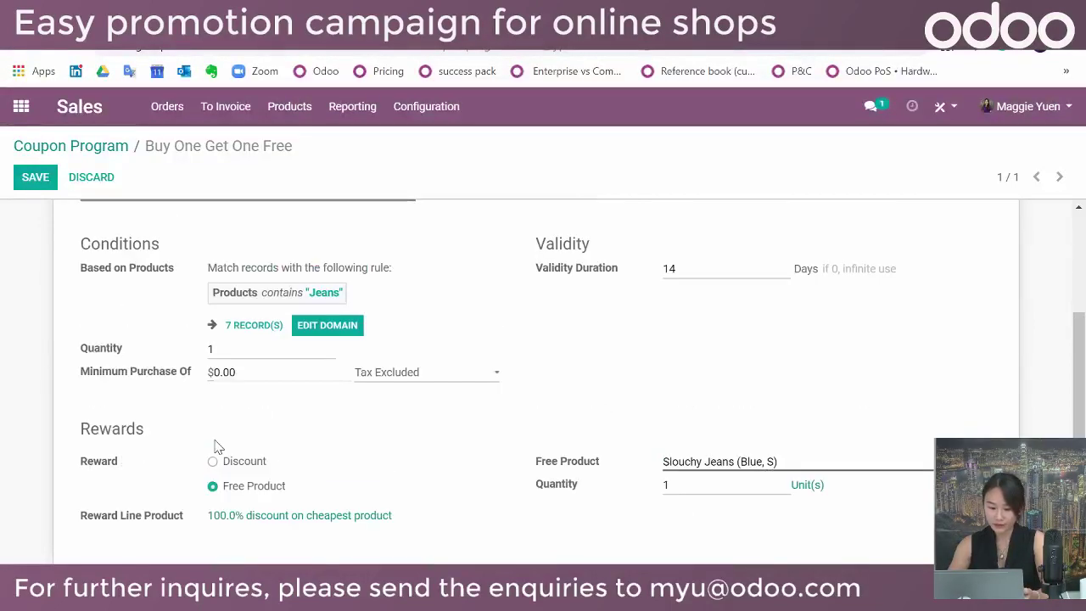
left_click(718, 466)
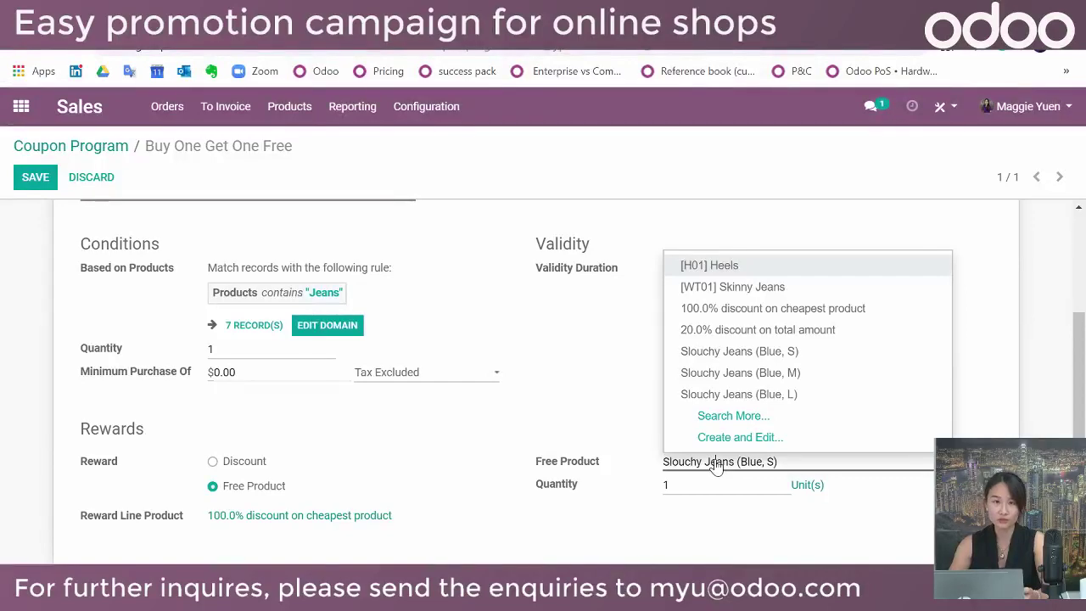
left_click(213, 463)
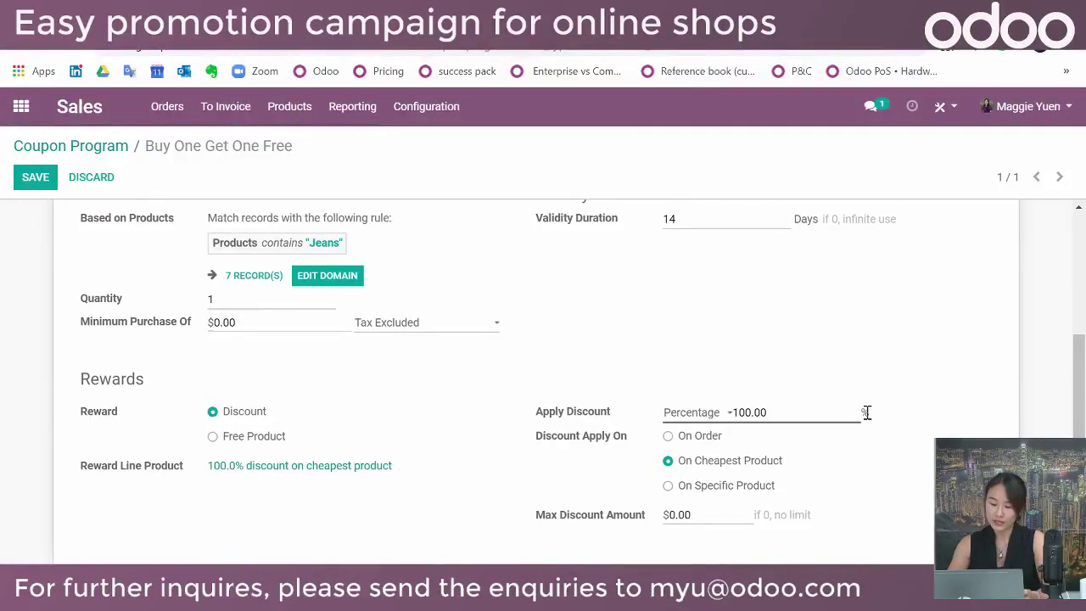
Review the program name and the Apply Discount type options, keep Percentage, and save the coupon program
scroll(867, 412, "up", 2)
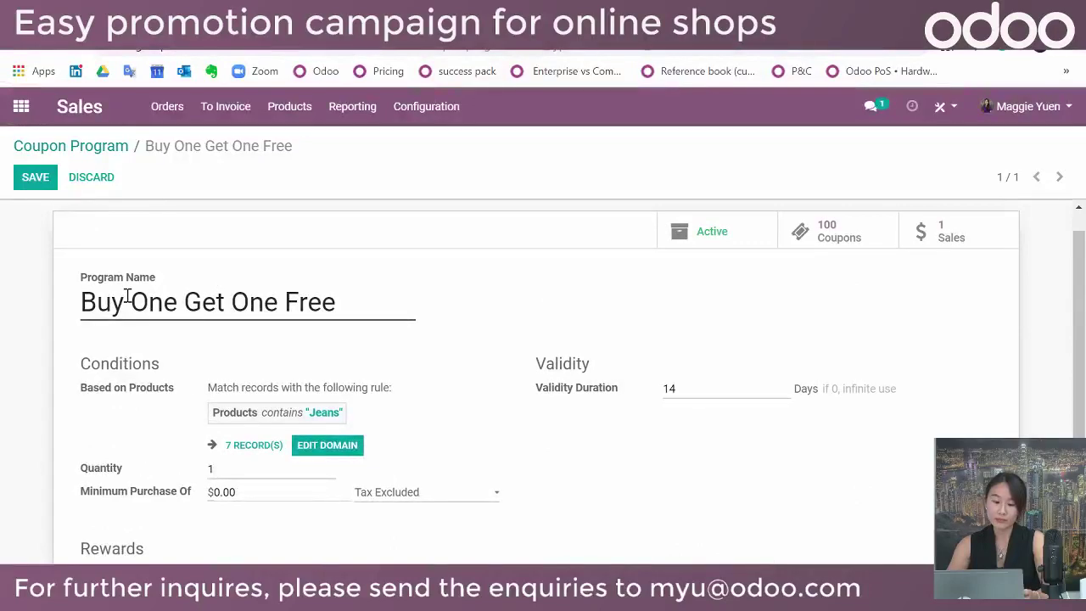
scroll(549, 330, "down", 2)
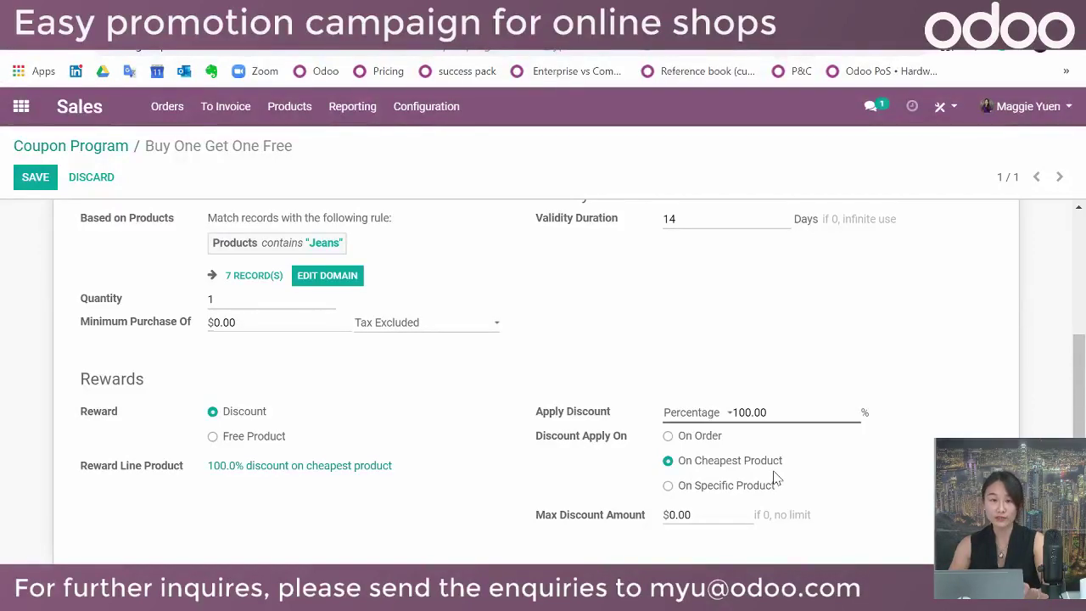
left_click(708, 416)
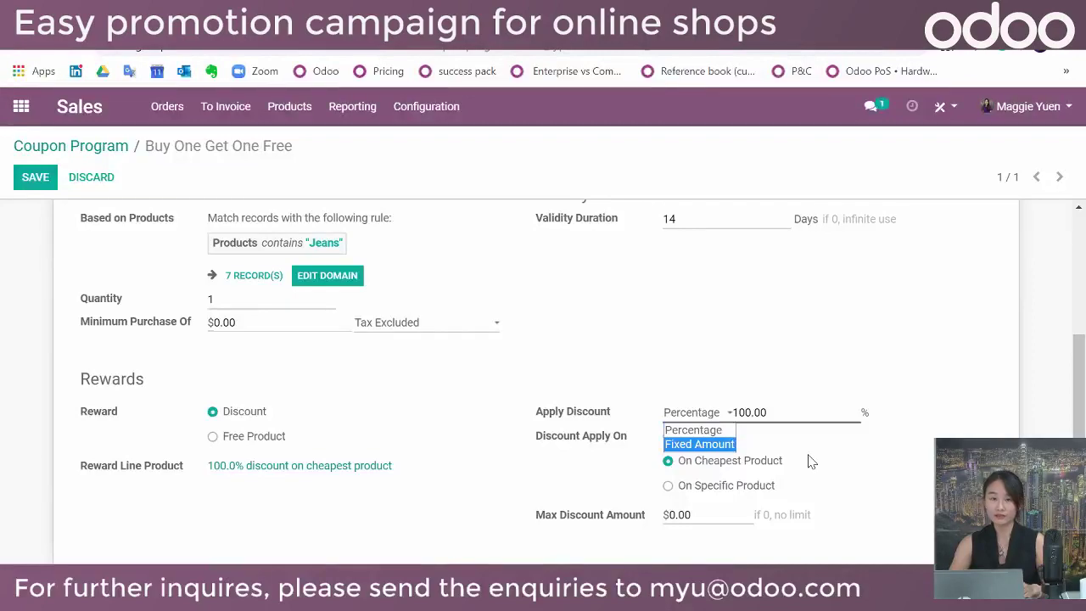
key("Escape")
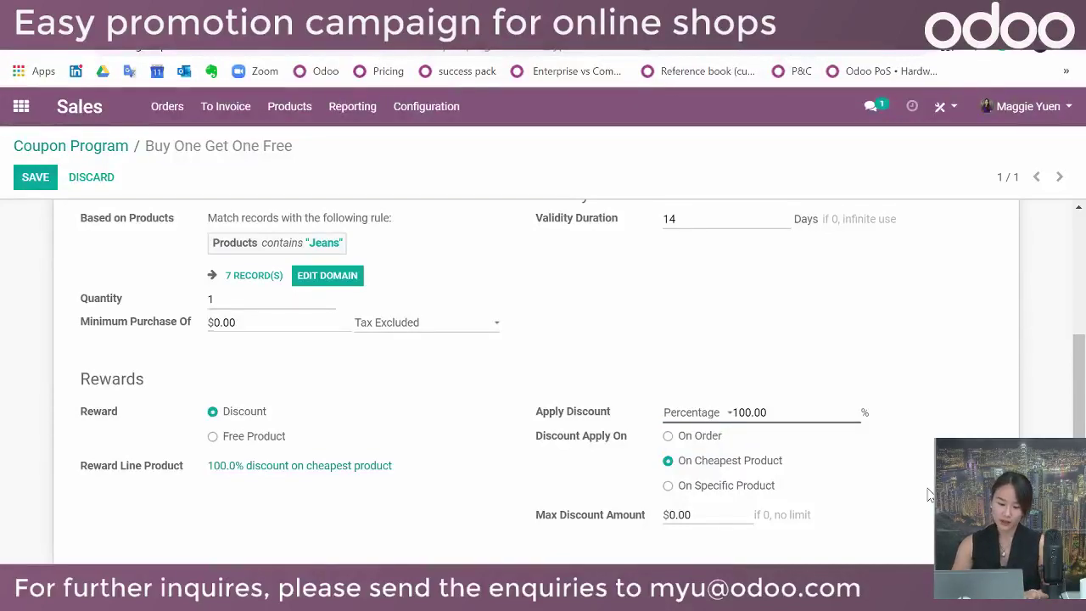
left_click(34, 177)
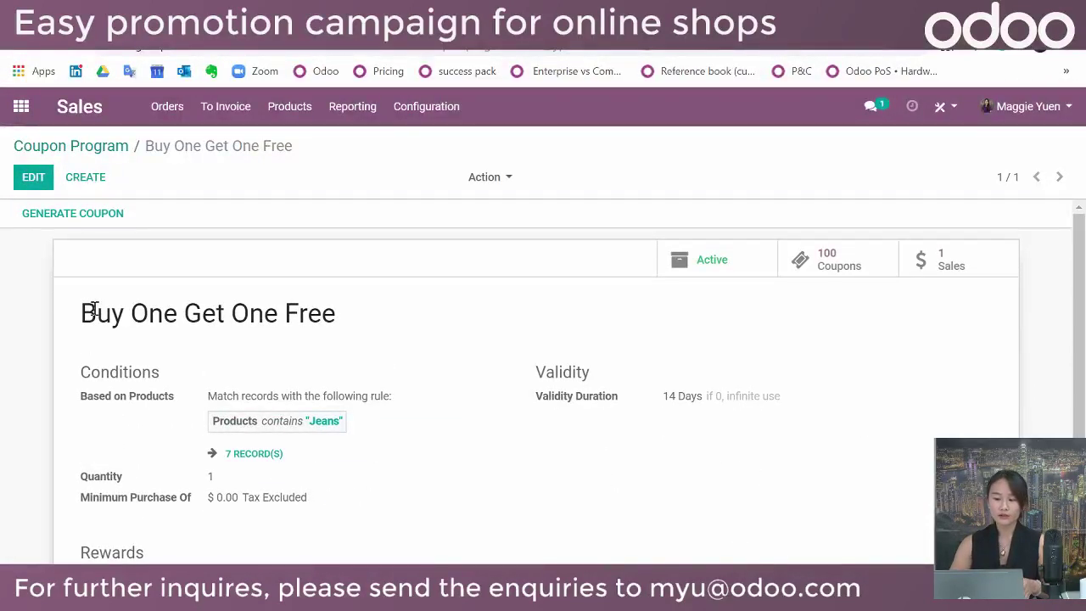
Open the first coupon generated for the program and compose an email for it with the customer contact as recipient
left_click(828, 265)
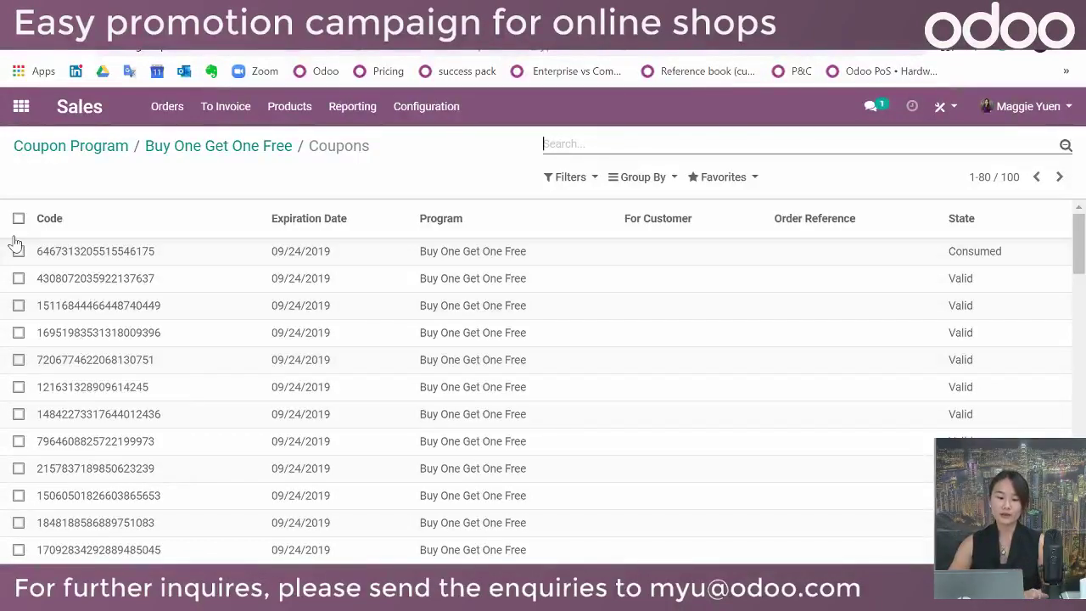
left_click(78, 253)
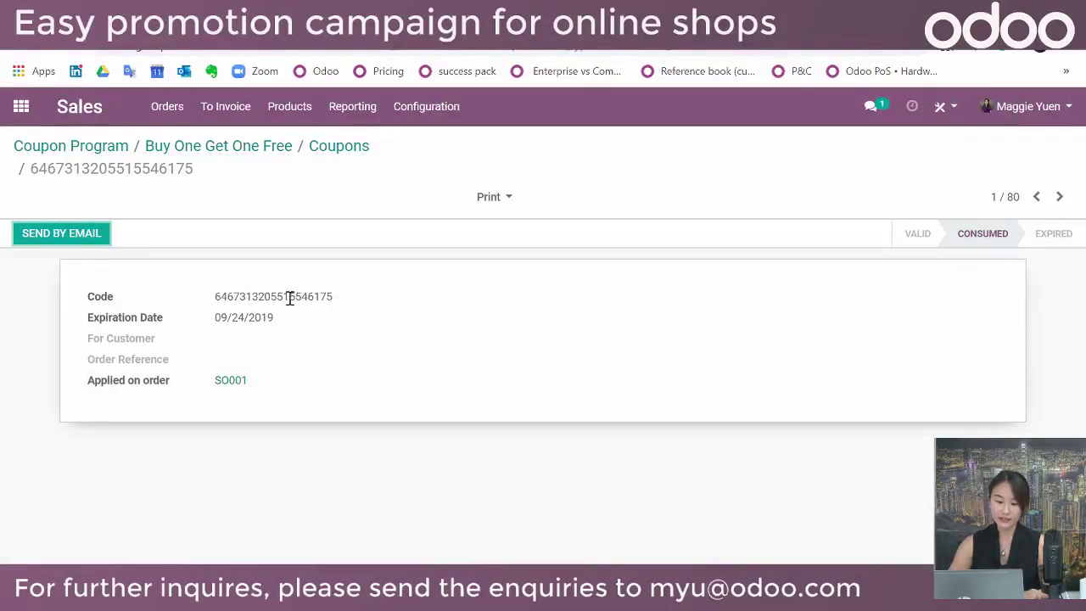
left_click(72, 234)
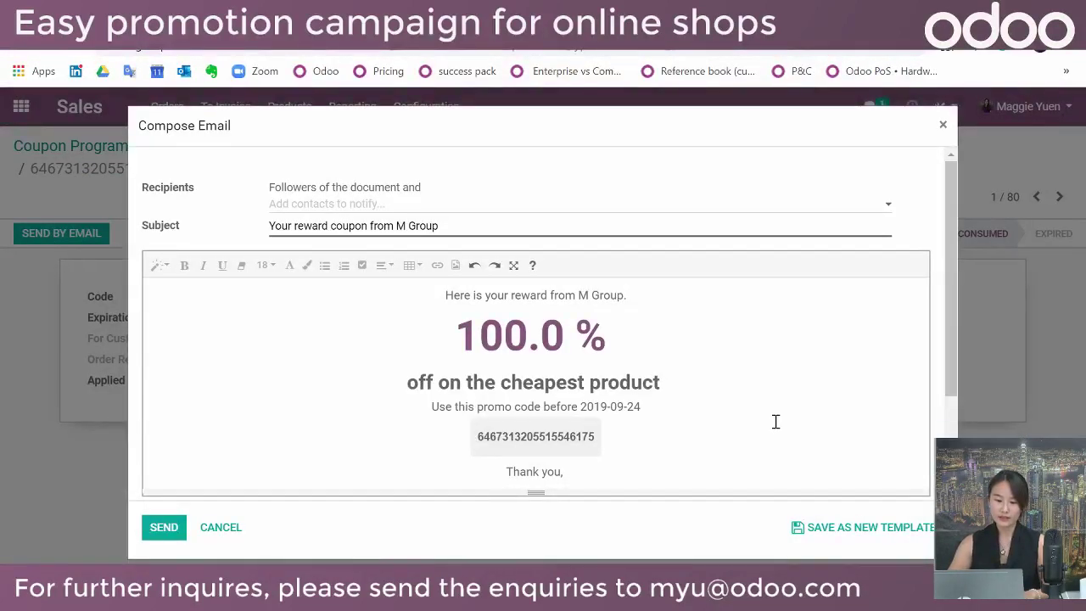
left_click(377, 211)
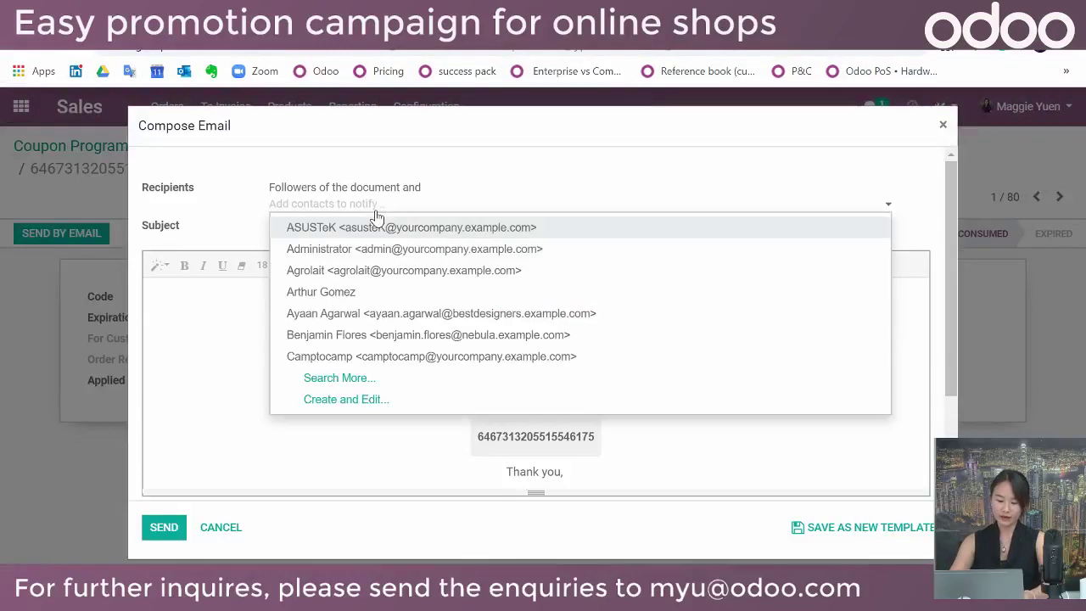
type("Mary")
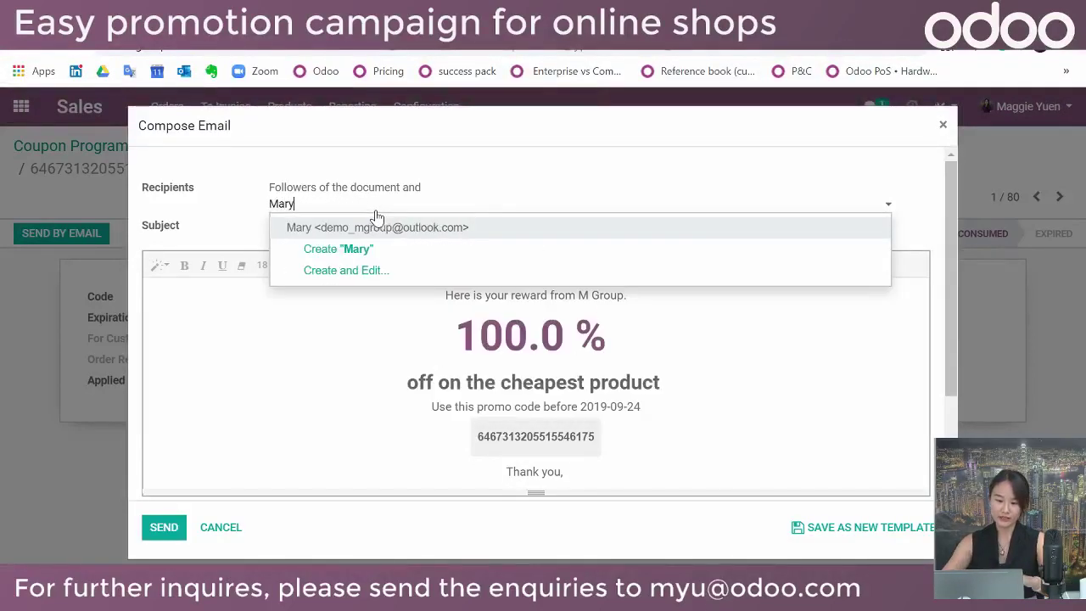
left_click(380, 228)
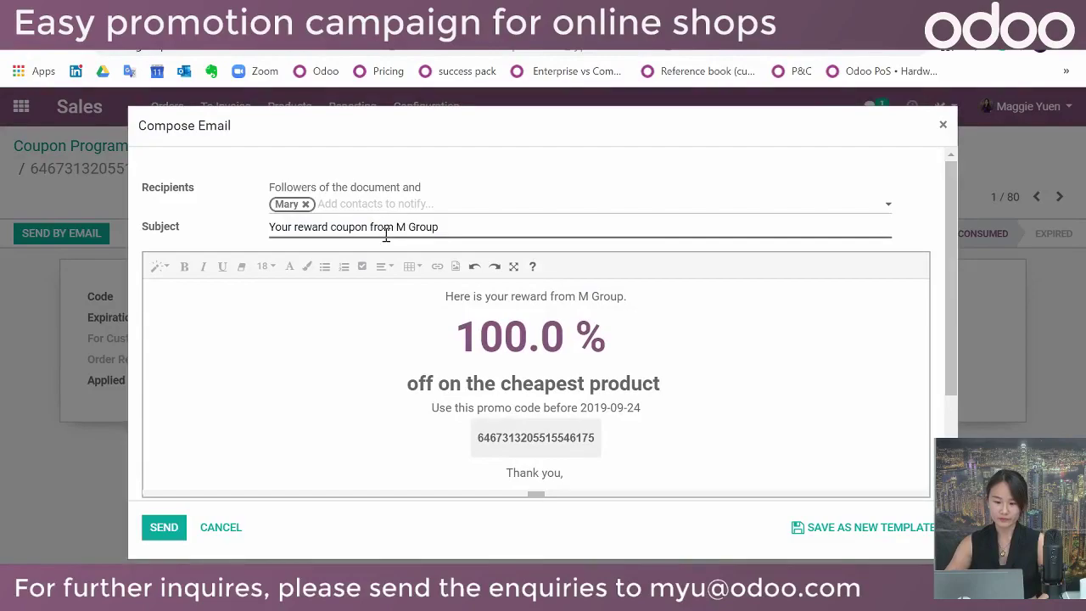
Review the email content and examine the attached Your Coupon Code.pdf, returning to the email draft
scroll(518, 425, "down", 3)
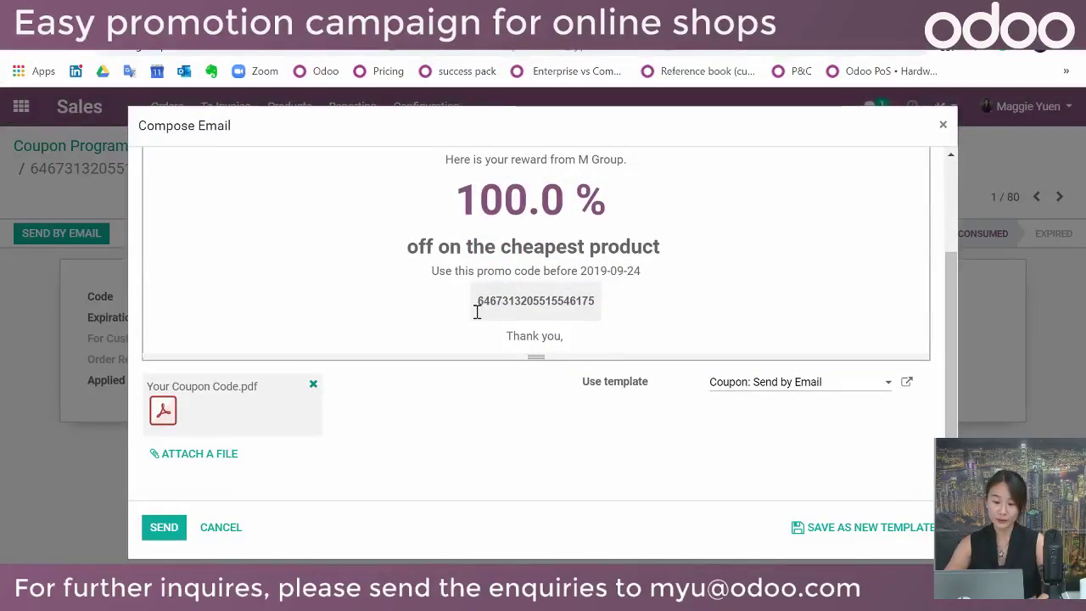
scroll(477, 313, "up", 2)
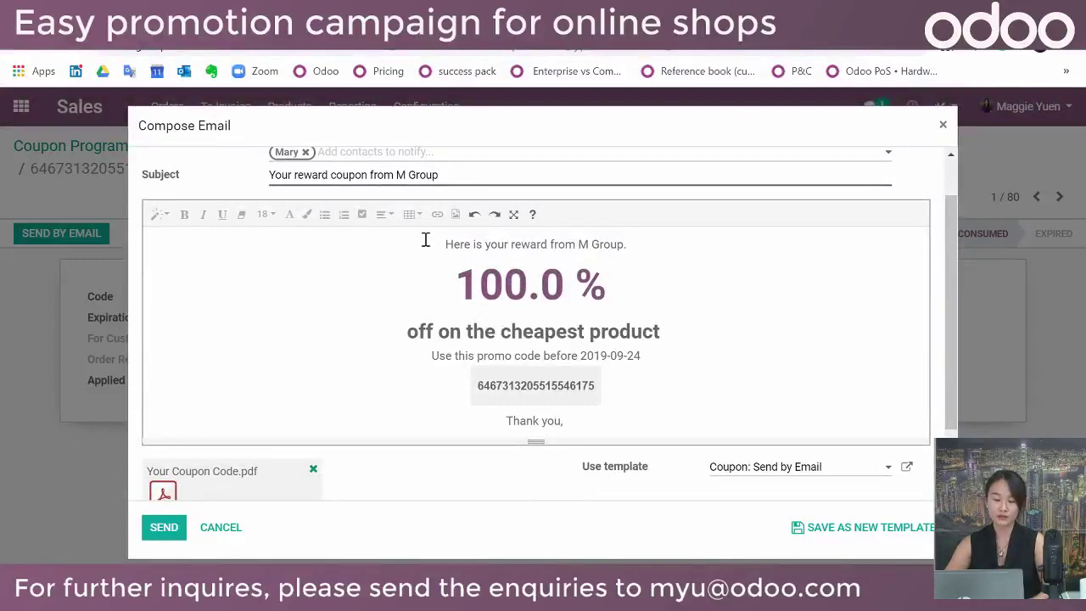
scroll(186, 465, "down", 2)
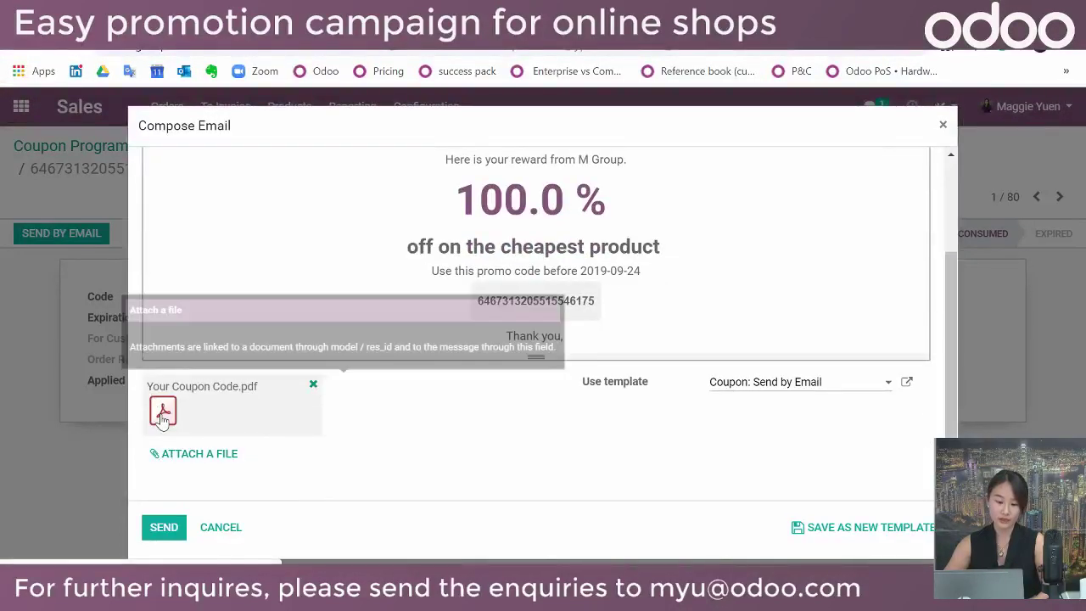
left_click(163, 413)
left_click(106, 560)
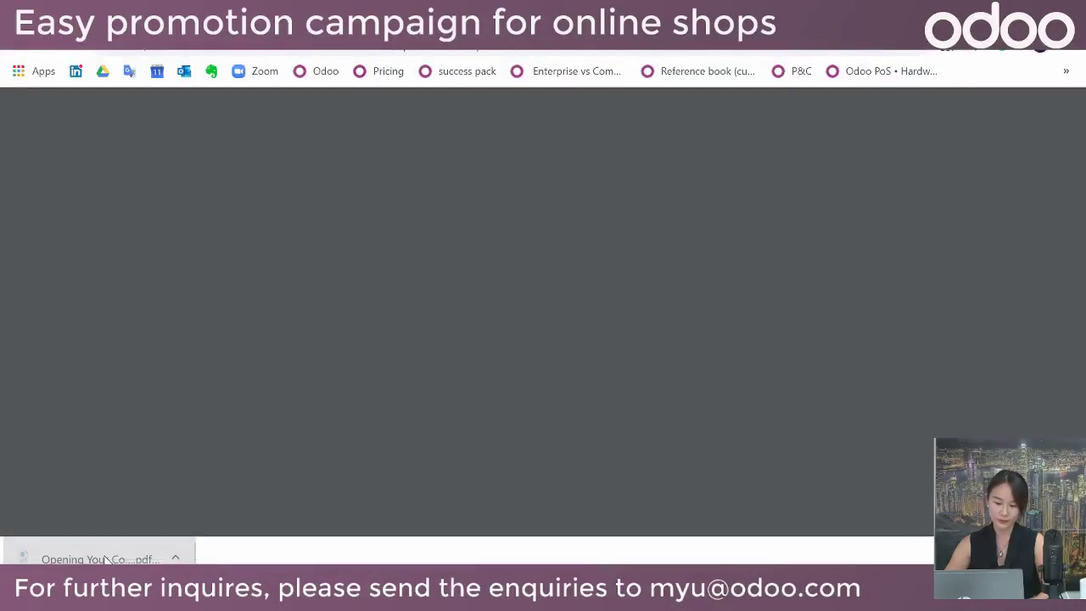
scroll(496, 354, "down", 1)
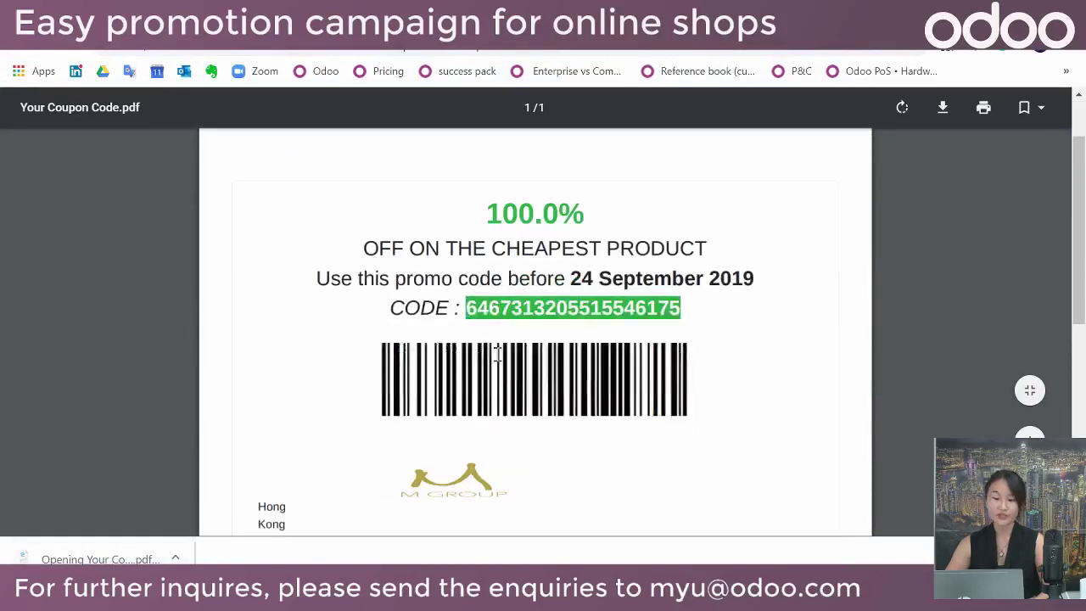
scroll(497, 355, "down", 1)
scroll(497, 354, "down", 3)
scroll(497, 355, "up", 5)
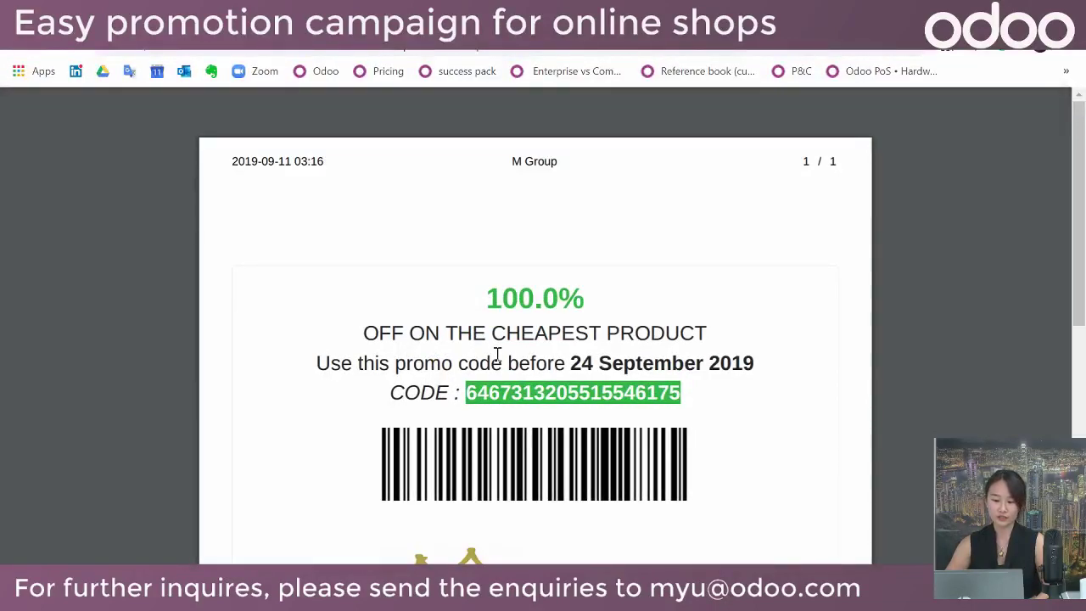
scroll(498, 355, "down", 3)
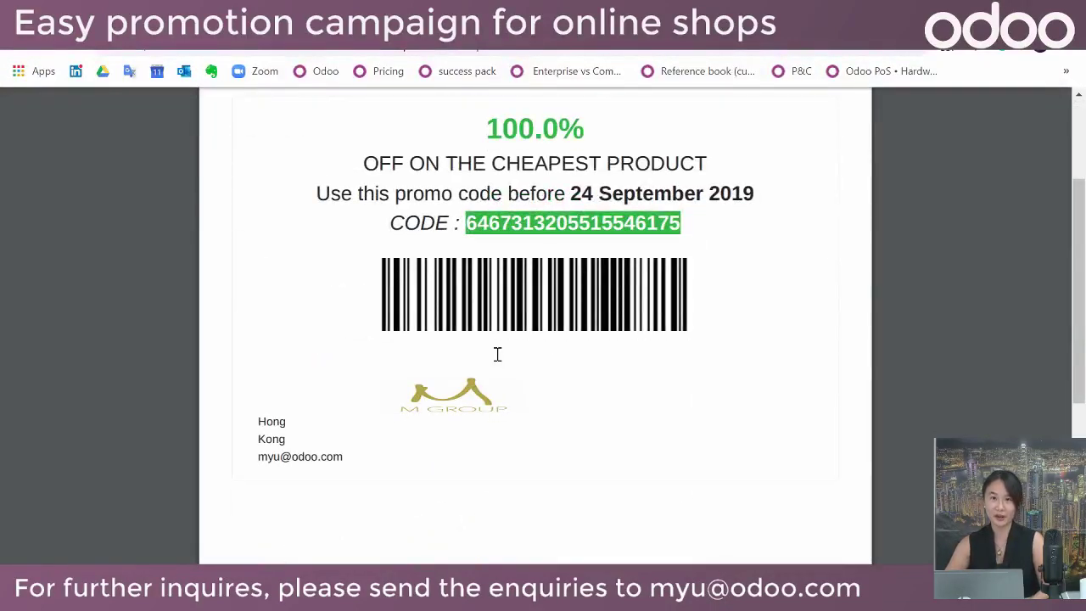
key("ctrl+w")
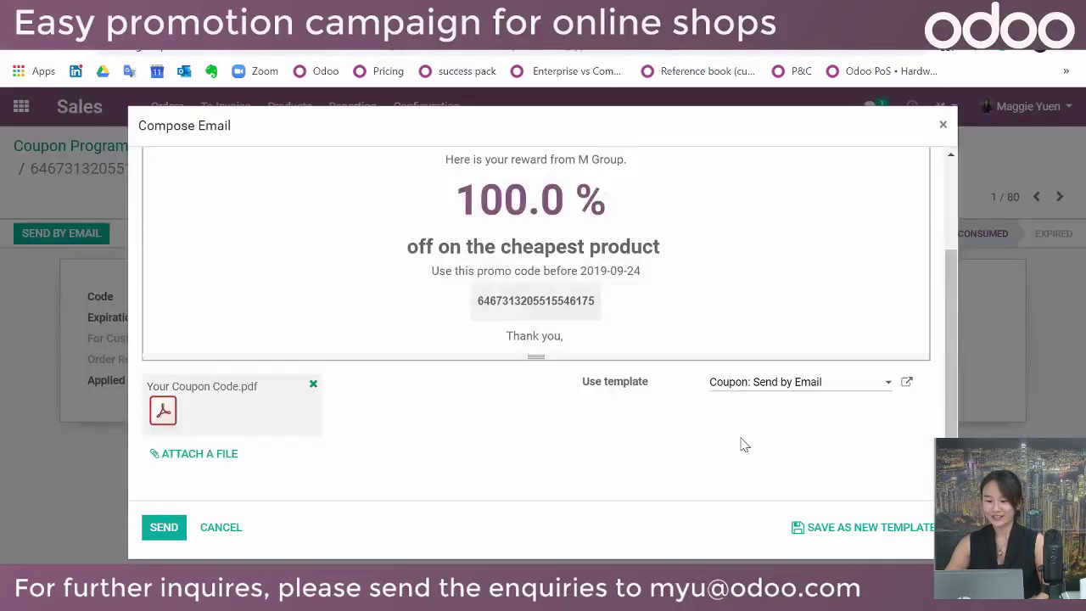
Send the coupon email, then switch to Outlook and read the received reward coupon message in the Junk Email folder
left_click(159, 531)
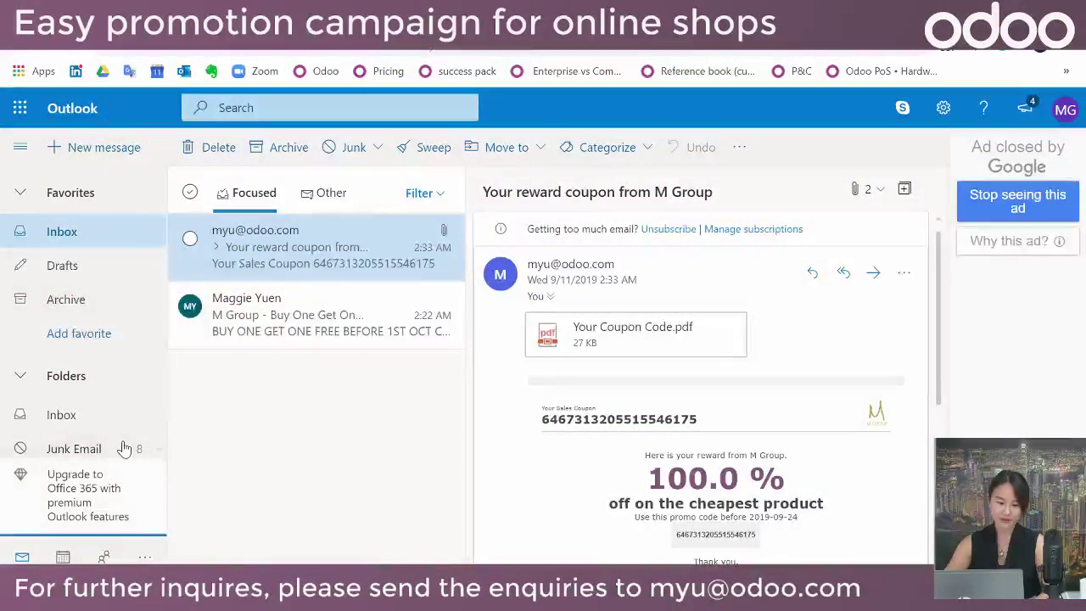
left_click(127, 446)
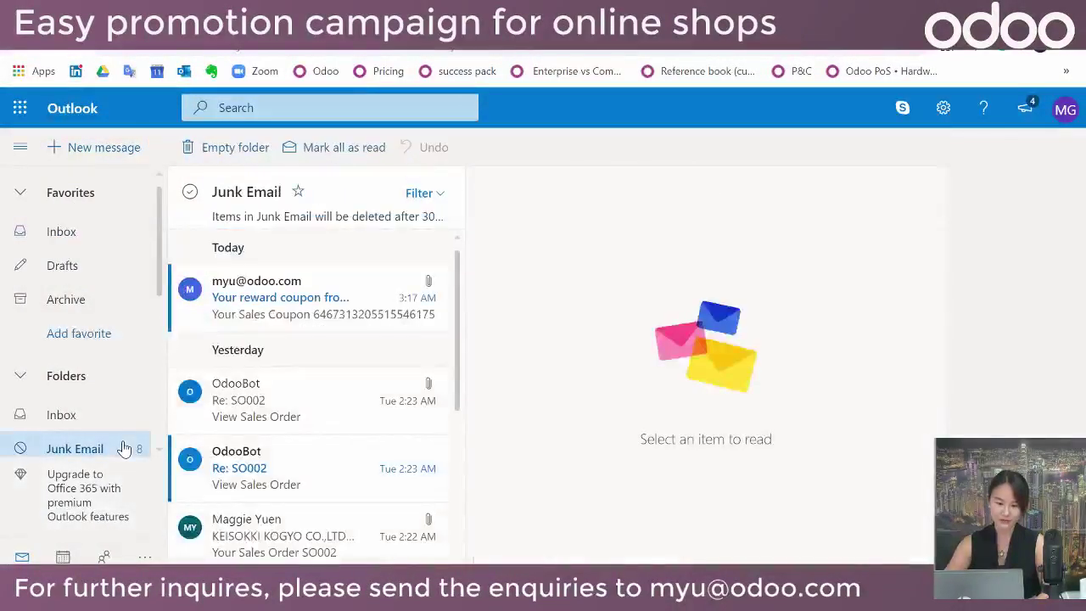
left_click(282, 316)
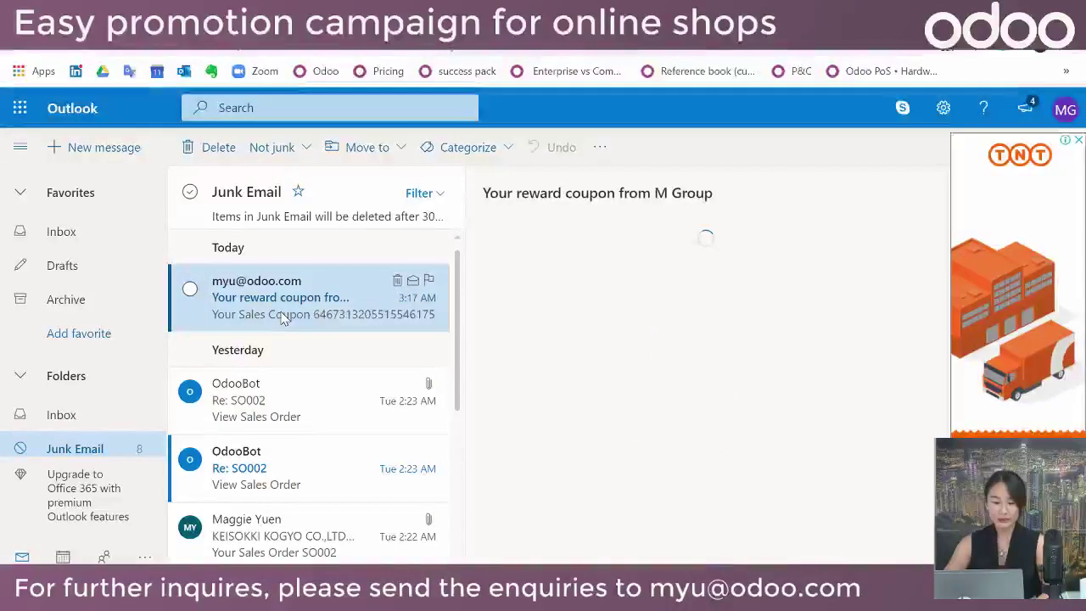
scroll(853, 458, "down", 3)
scroll(853, 458, "down", 2)
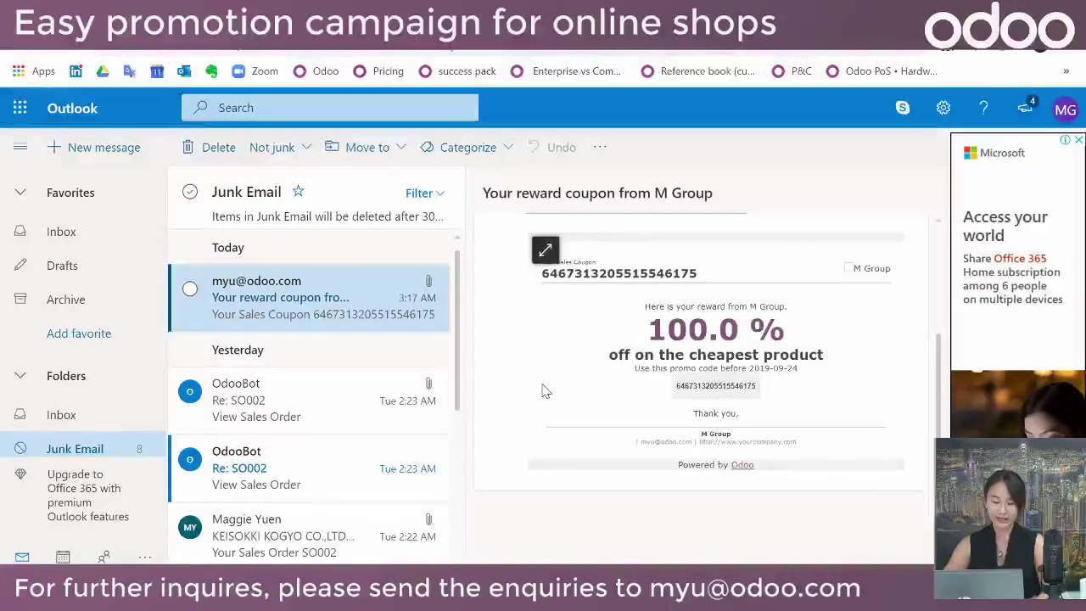
scroll(546, 391, "up", 1)
scroll(546, 391, "up", 2)
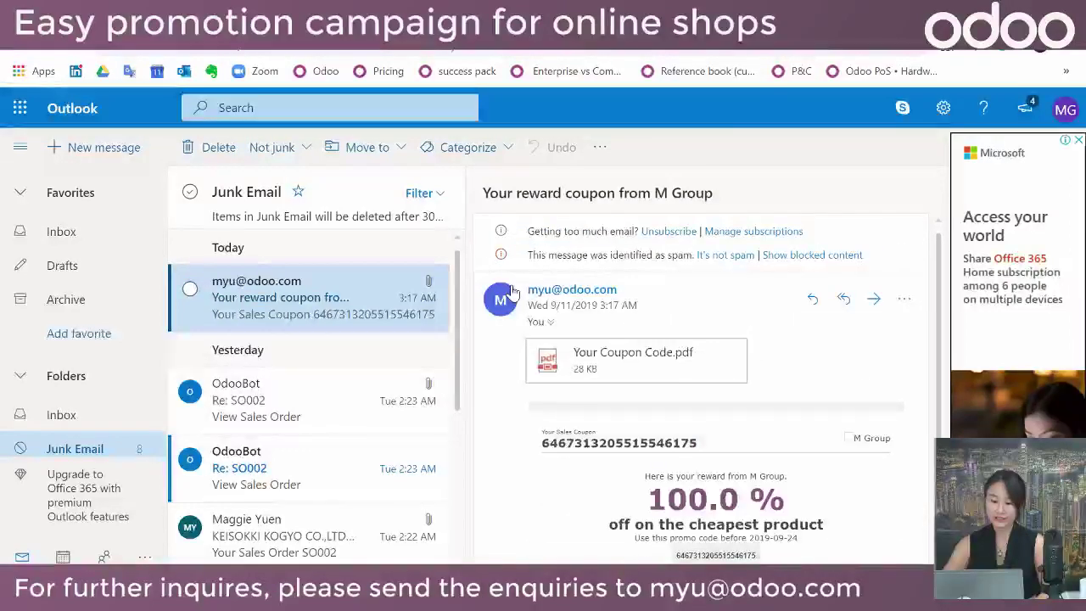
scroll(543, 416, "down", 3)
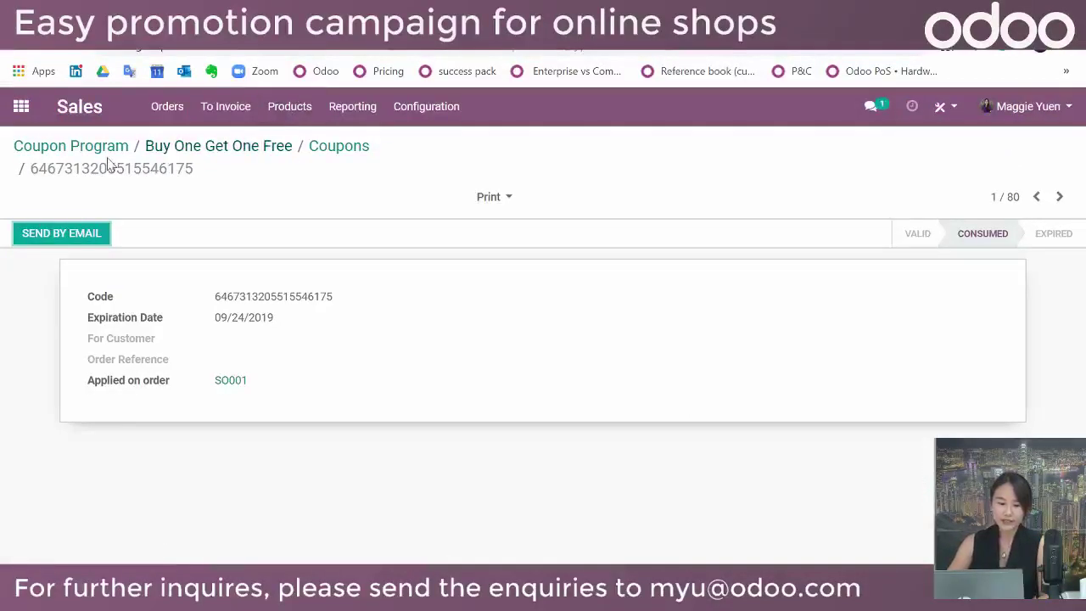
Open the coupon list of Buy One Get One Free, select all listed coupons, check the export and Coupon Code print options, and return to the program
left_click(244, 147)
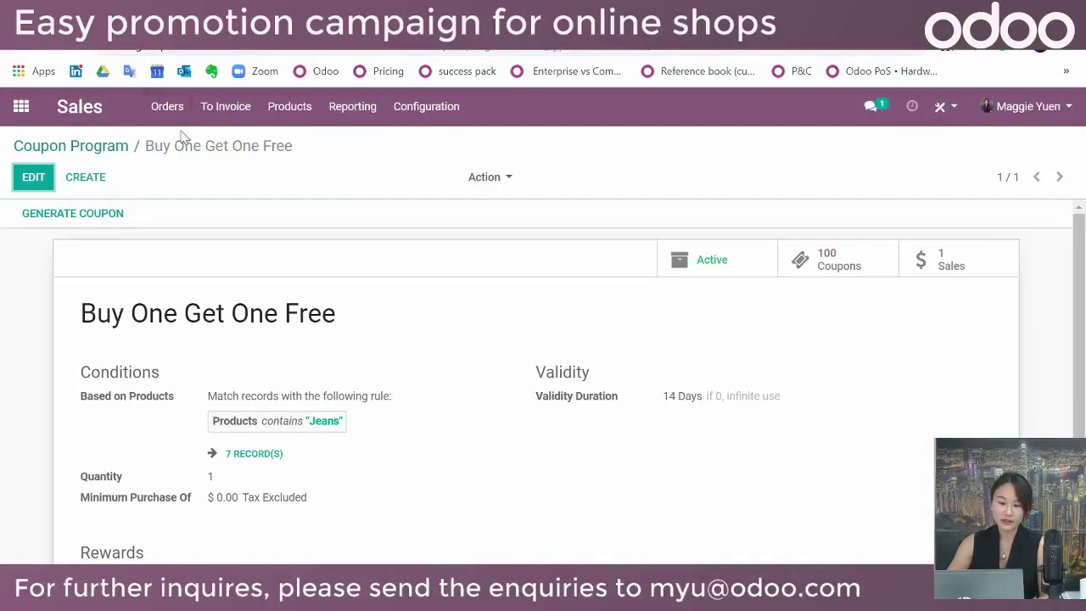
left_click(856, 270)
left_click(18, 219)
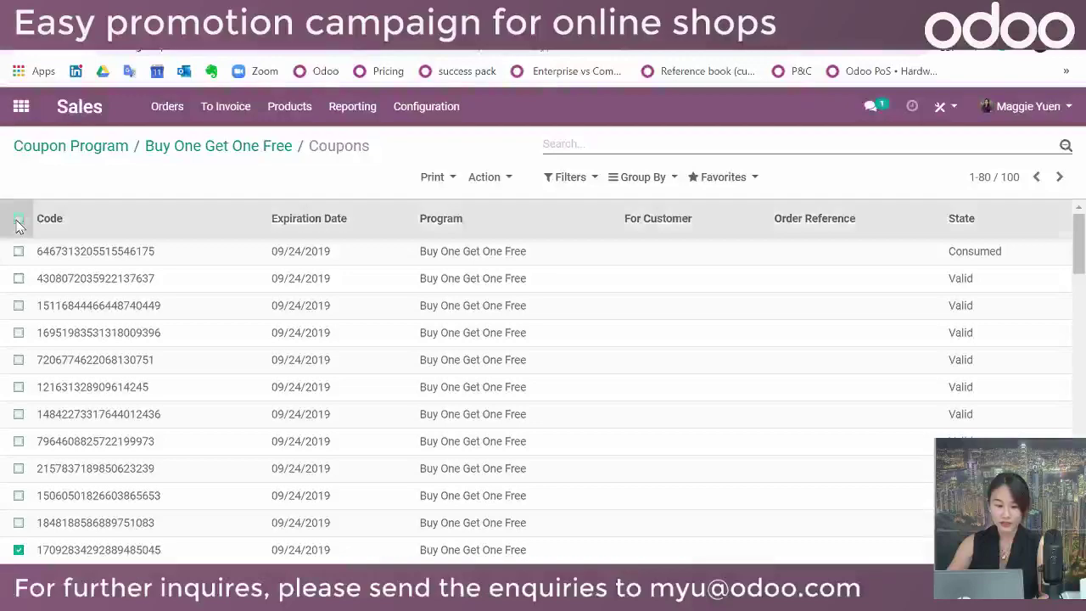
left_click(489, 177)
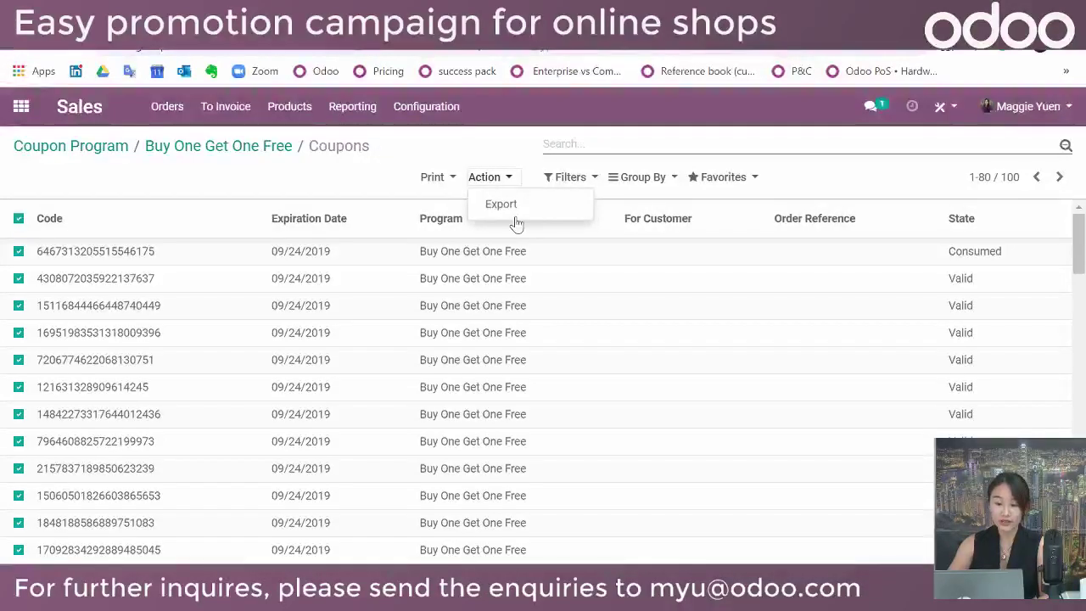
left_click(429, 178)
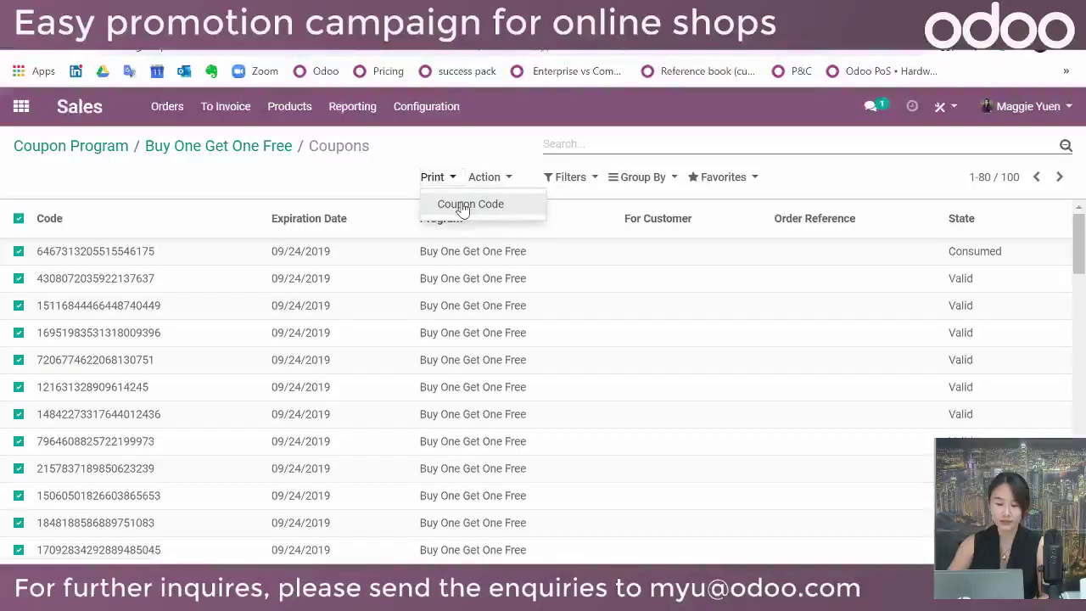
left_click(380, 187)
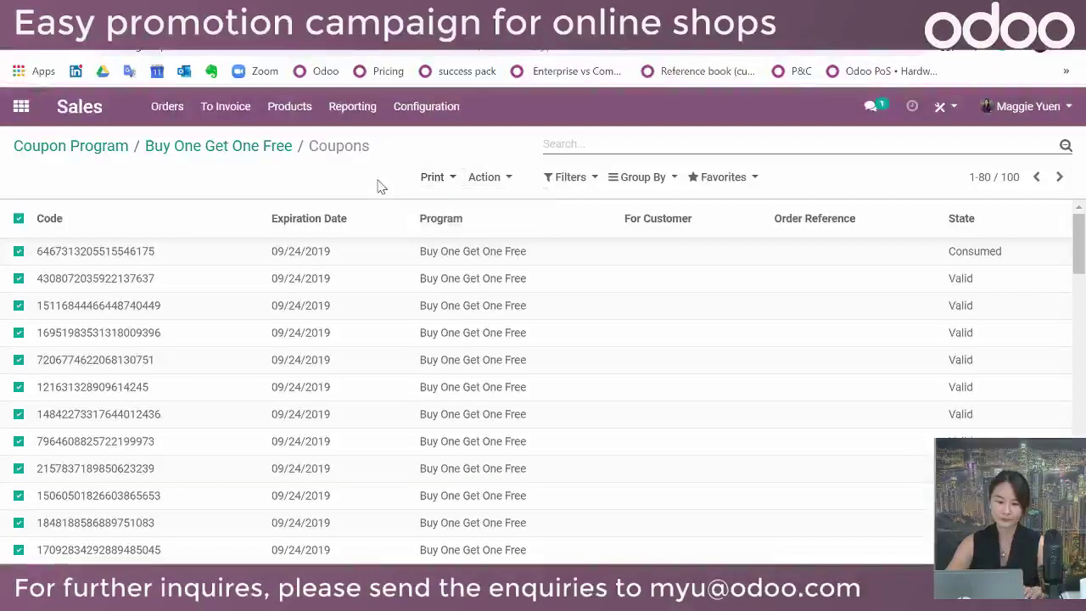
left_click(213, 146)
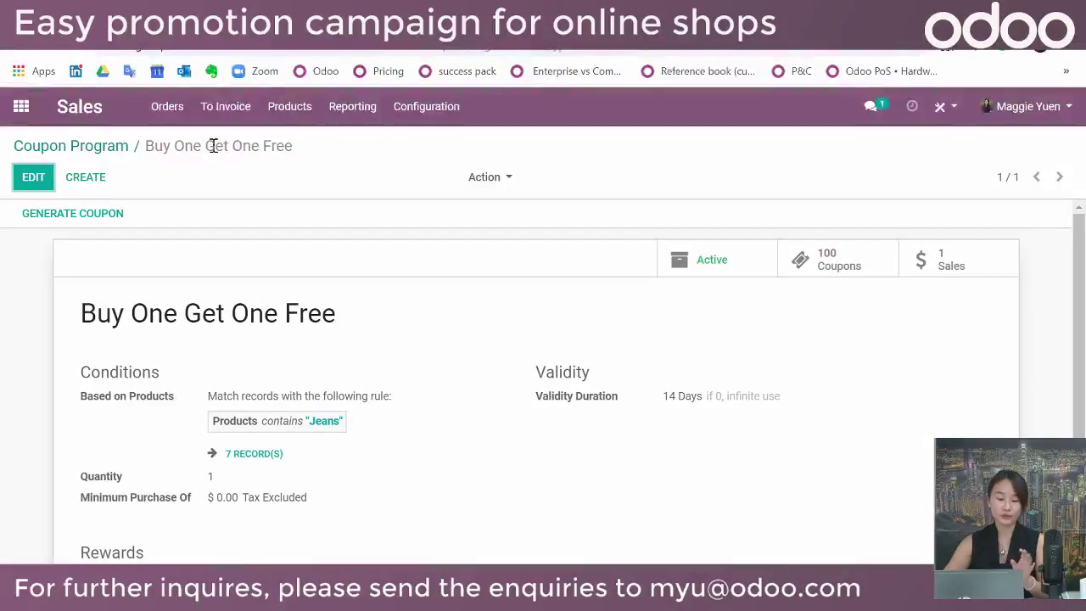
Switch to the Website app, go to the live website, and open the online shop's product page
left_click(22, 106)
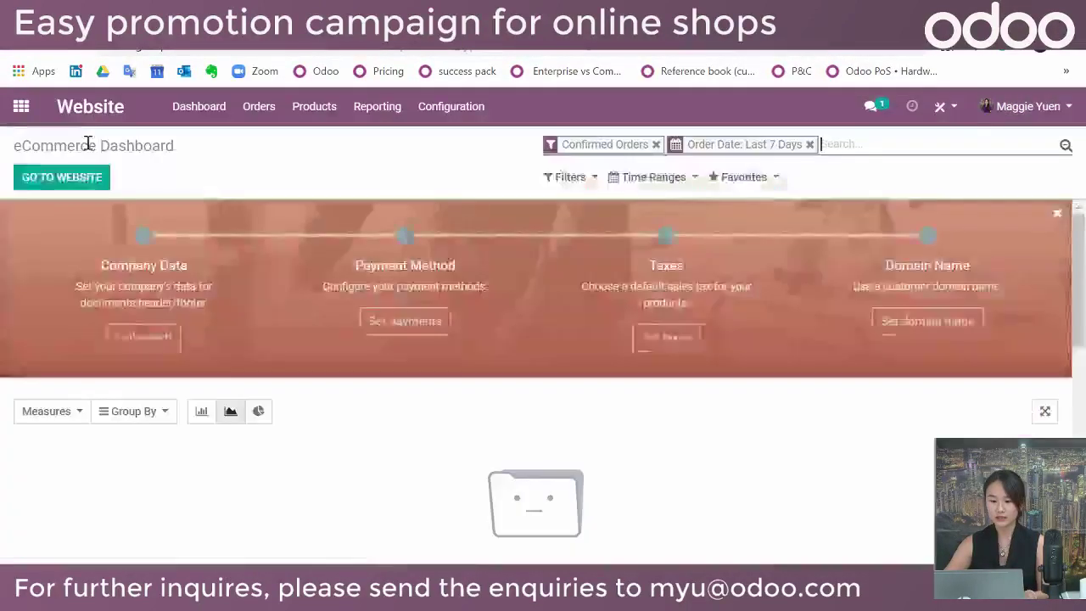
left_click(90, 180)
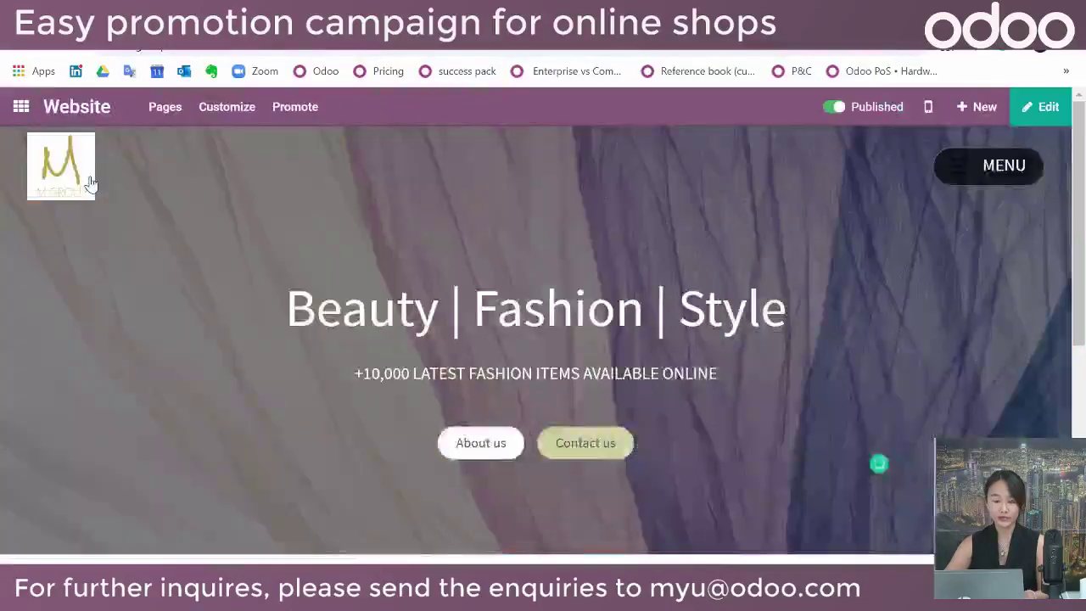
left_click(985, 163)
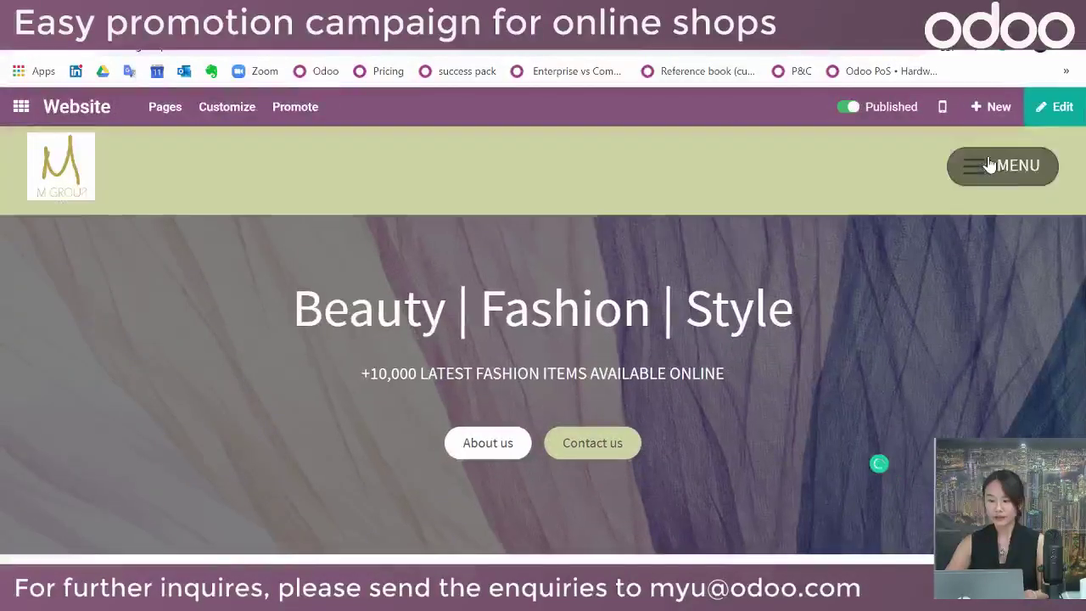
left_click(989, 165)
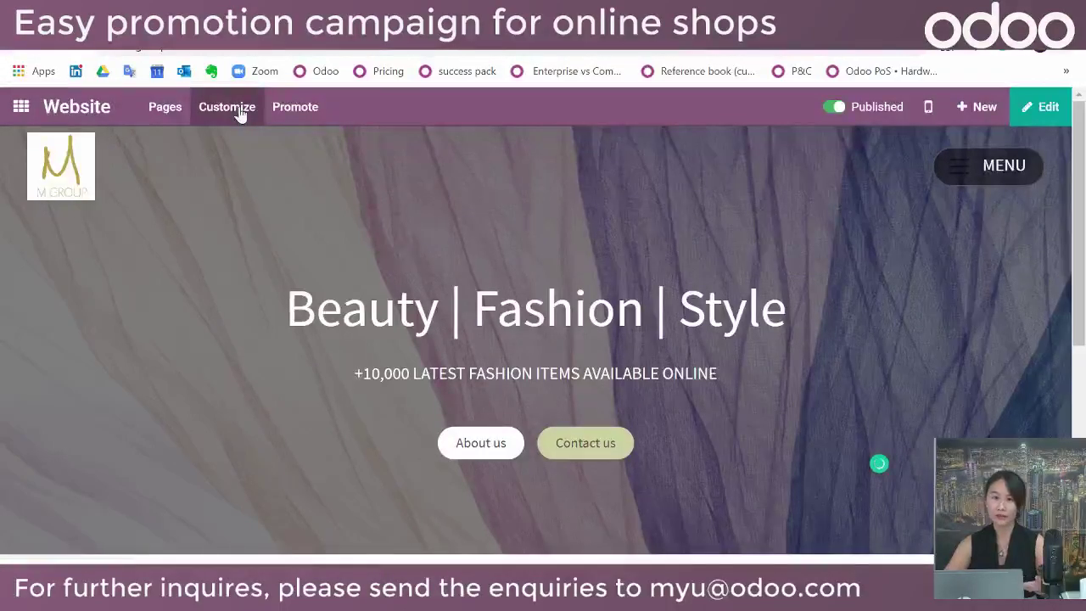
left_click(953, 173)
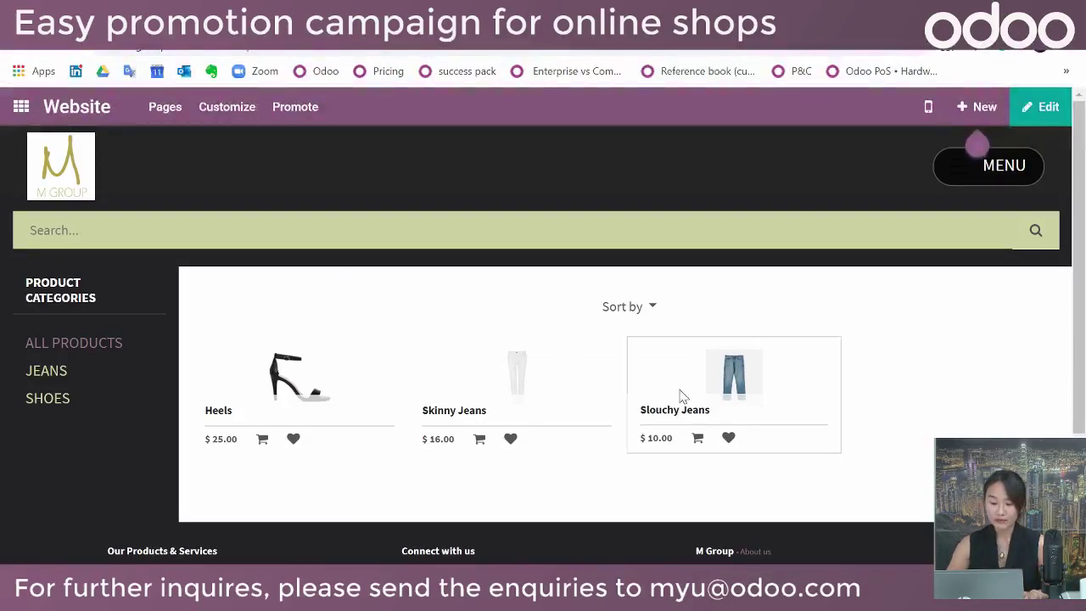
Add one Slouchy Jeans (Blue, S) to the cart, plus one of the suggested Skinny Jeans (White)
left_click(751, 384)
scroll(752, 384, "down", 1)
scroll(752, 383, "down", 2)
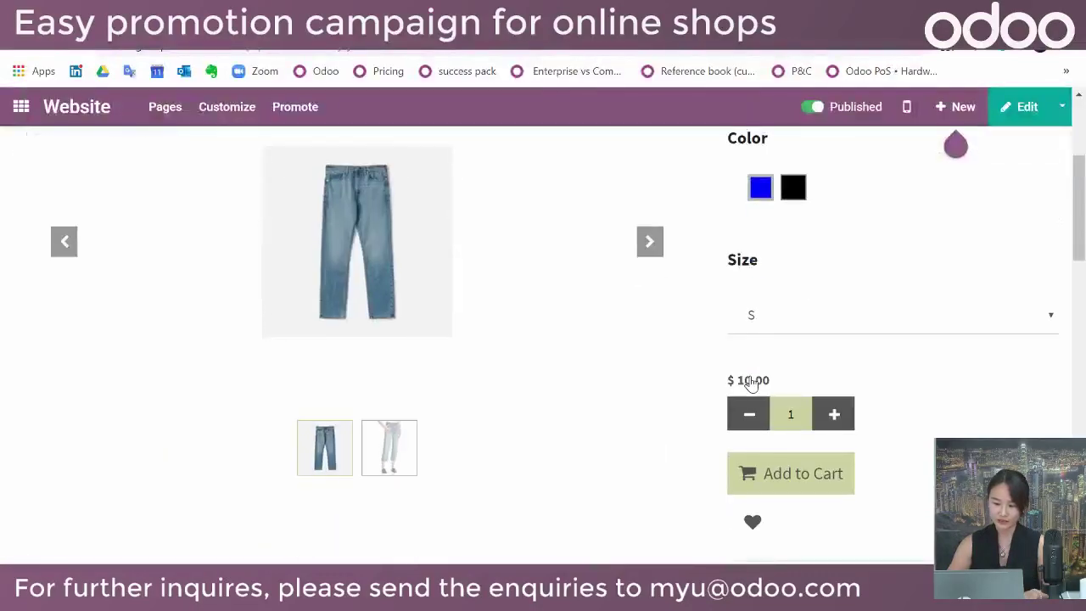
scroll(751, 384, "down", 1)
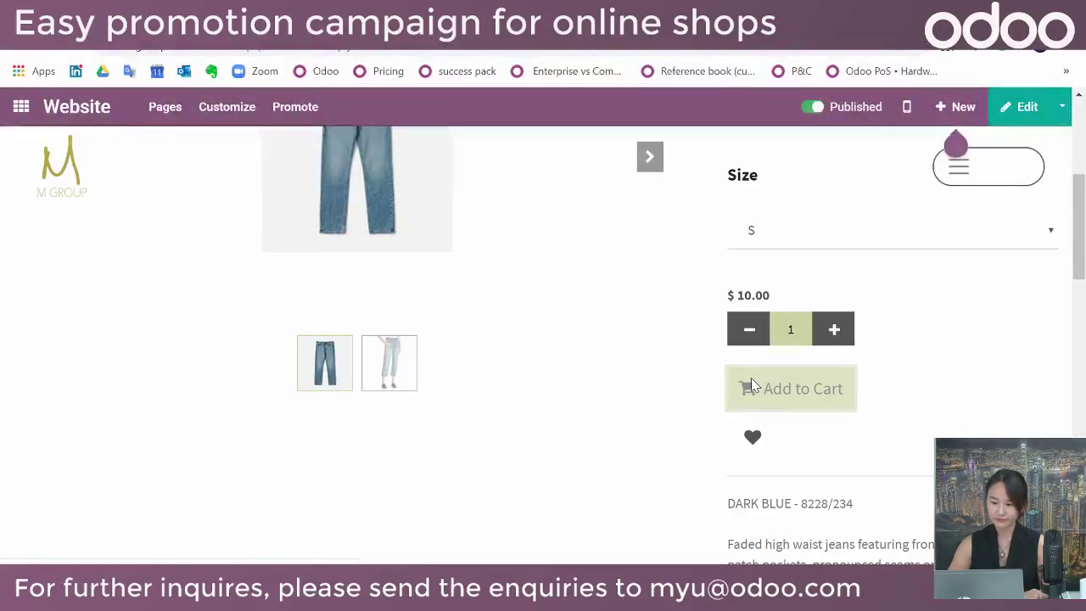
left_click(751, 386)
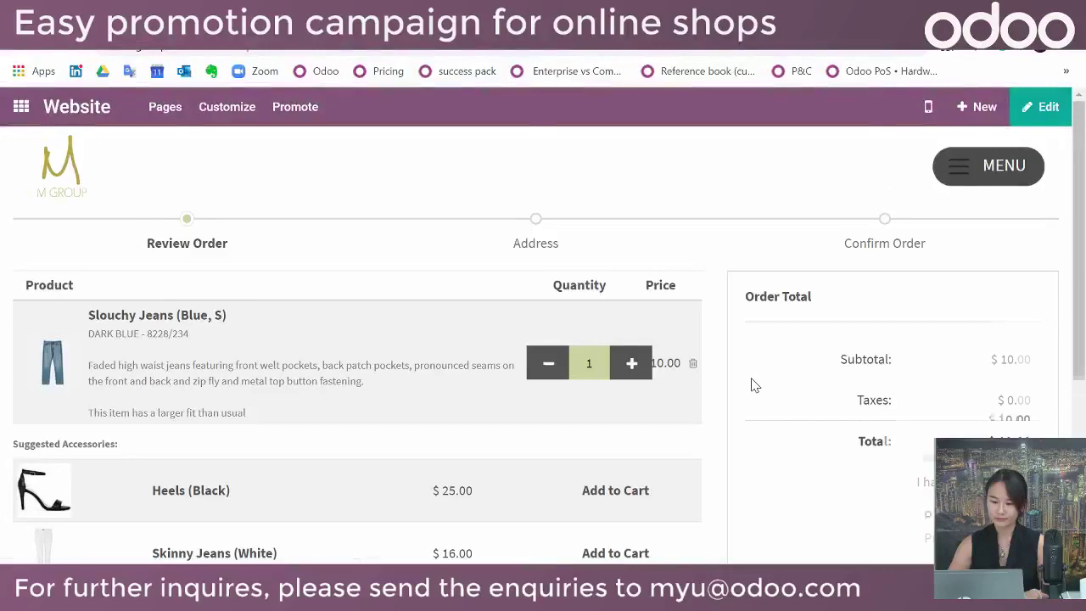
scroll(299, 469, "down", 1)
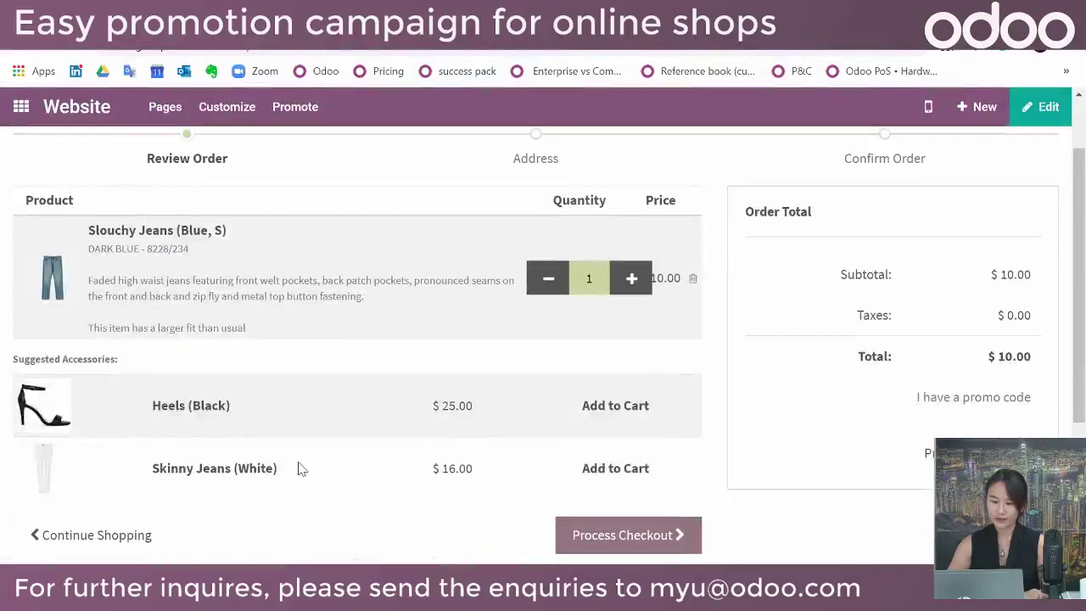
left_click(170, 474)
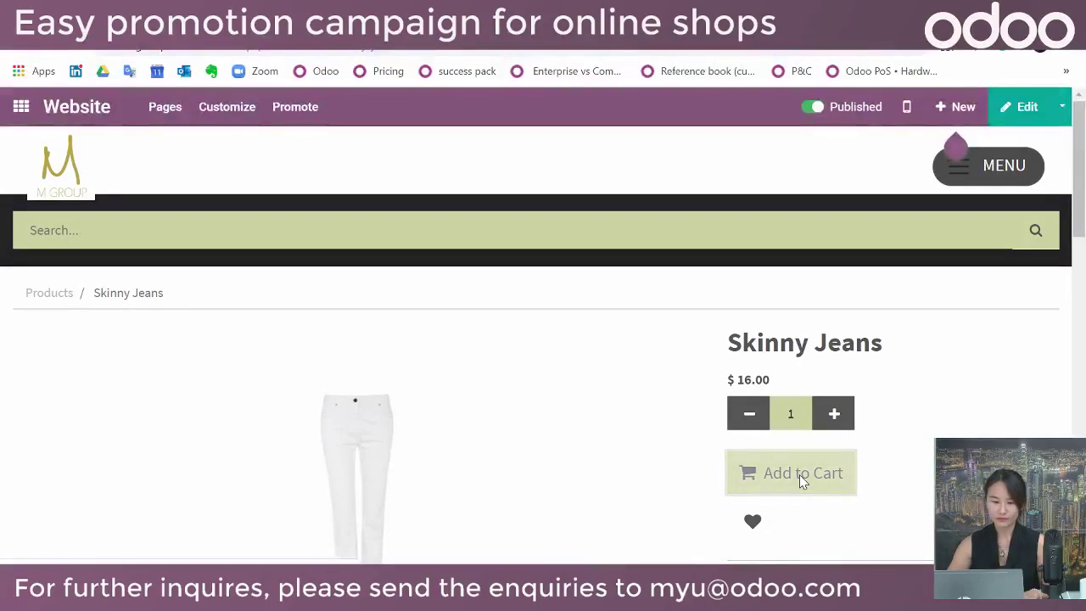
Copy the coupon code from the reward email in Outlook and enter it as the promo code in the shop cart
scroll(800, 482, "down", 2)
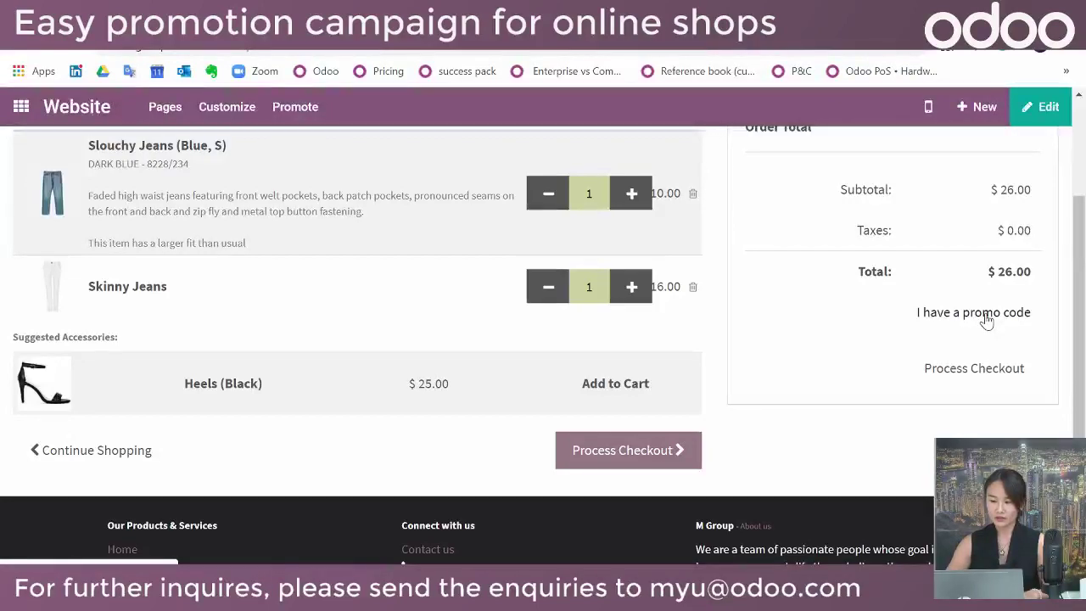
left_click(987, 314)
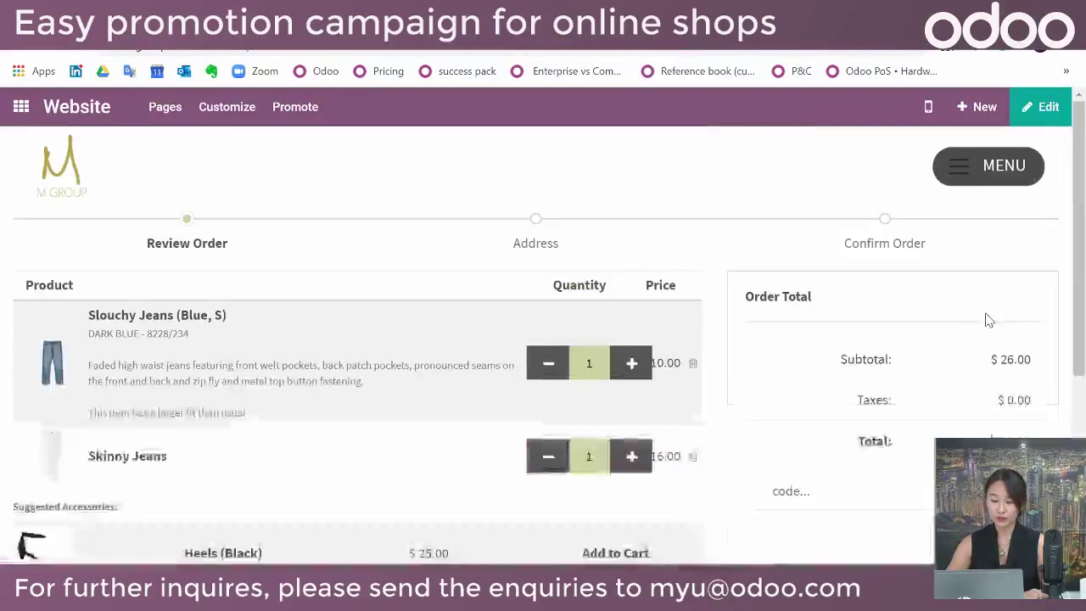
scroll(987, 321, "down", 1)
left_click(365, 15)
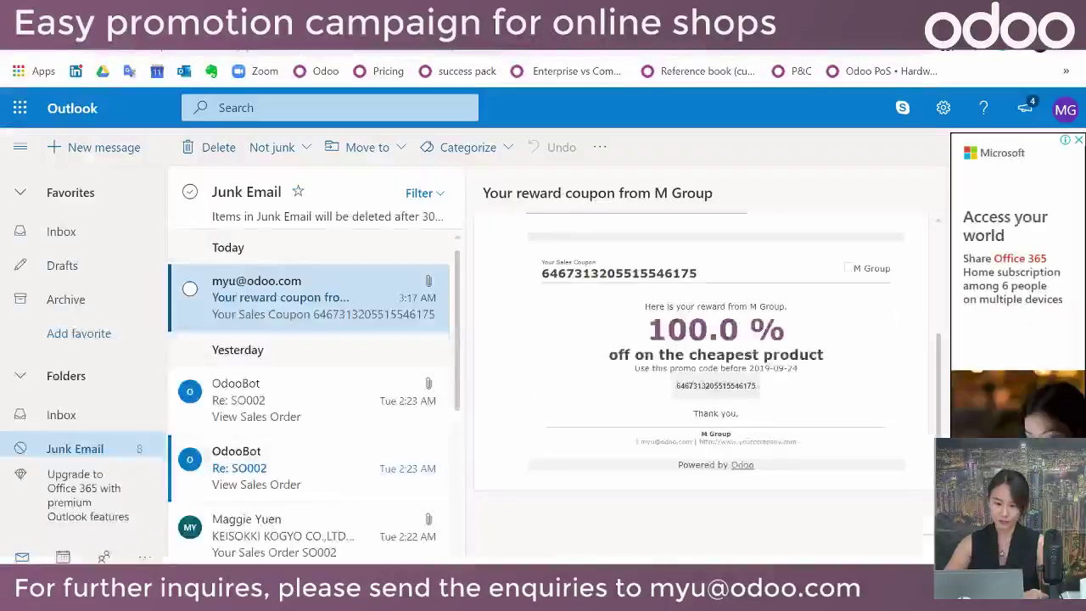
double_click(685, 388)
key("ctrl+c")
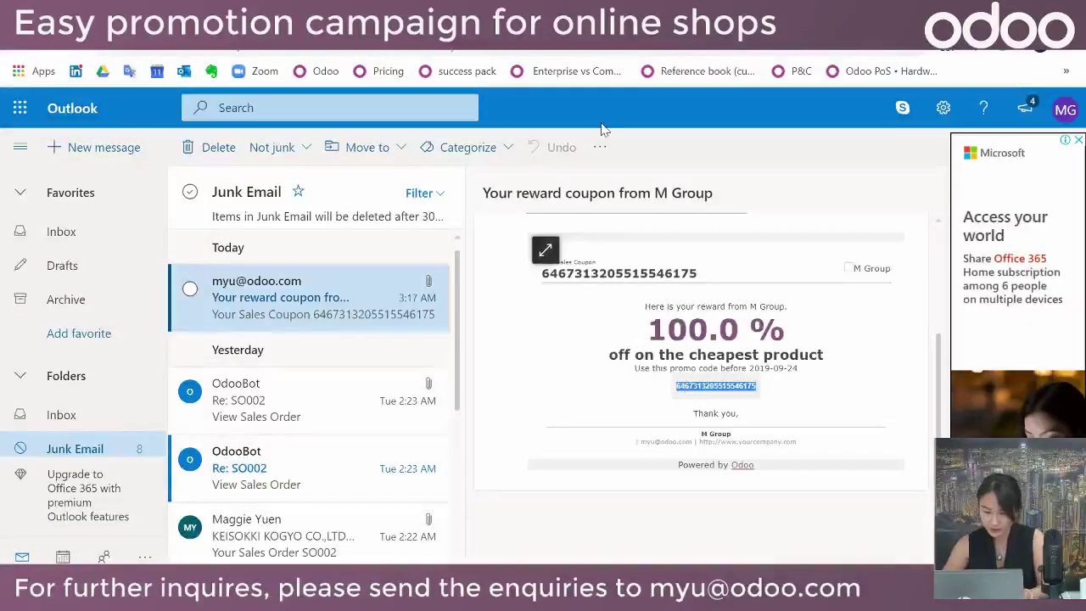
left_click(569, 16)
left_click(941, 417)
key("ctrl+v")
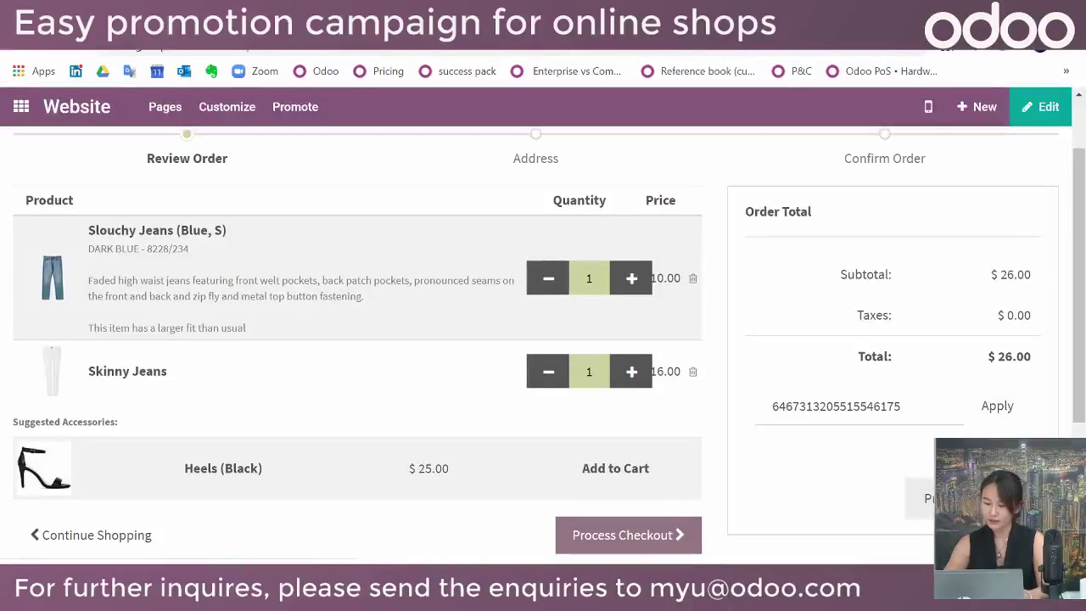
Proceed to checkout and review the order summary and payment methods on the Confirm Order page
left_click(628, 535)
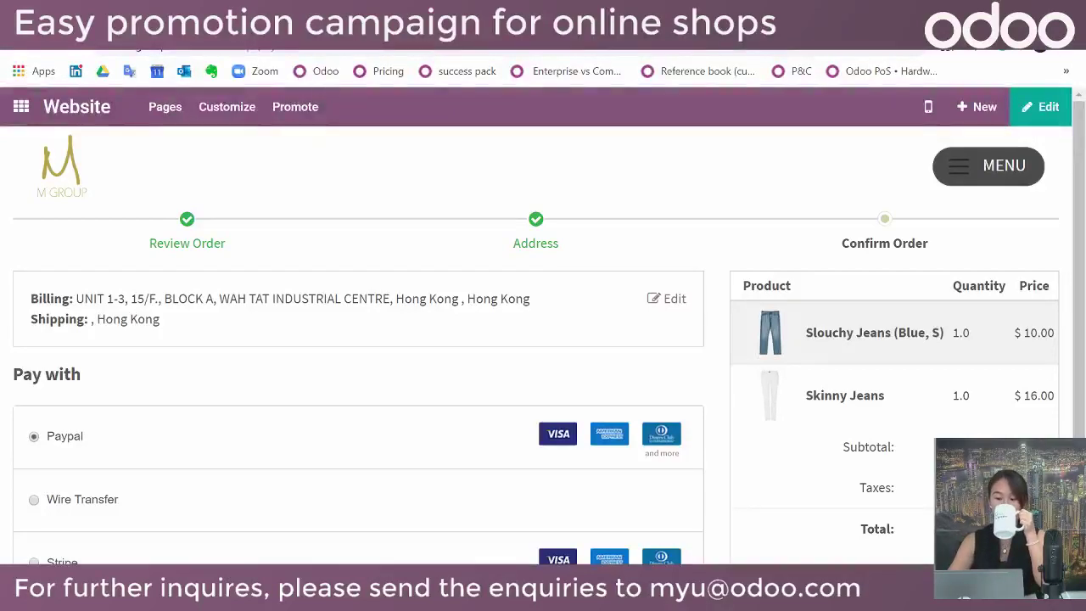
scroll(543, 339, "down", 1)
scroll(704, 450, "down", 1)
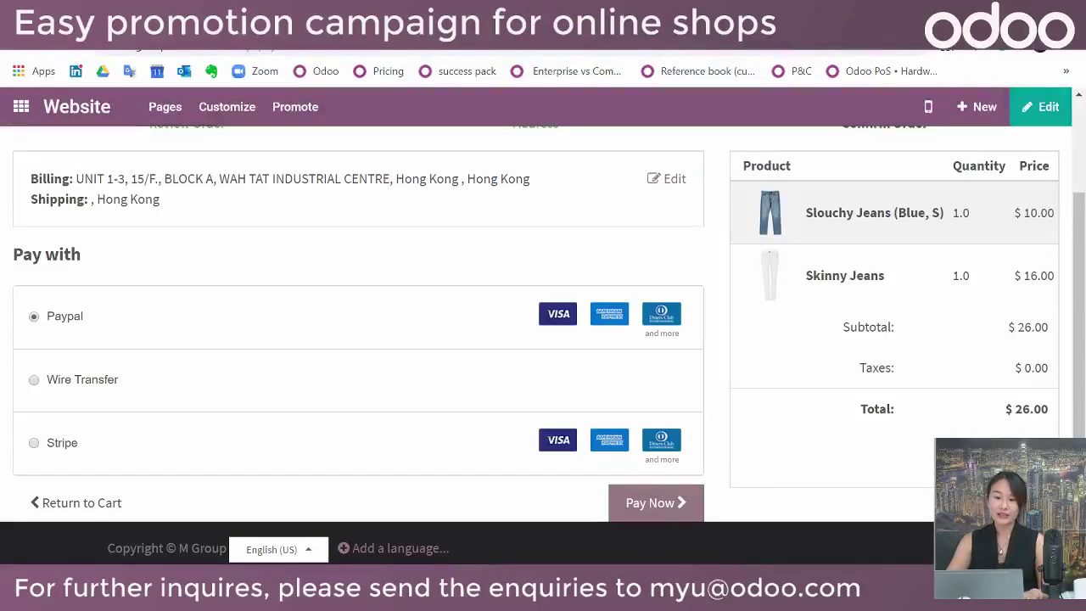
scroll(398, 197, "up", 2)
scroll(398, 197, "up", 1)
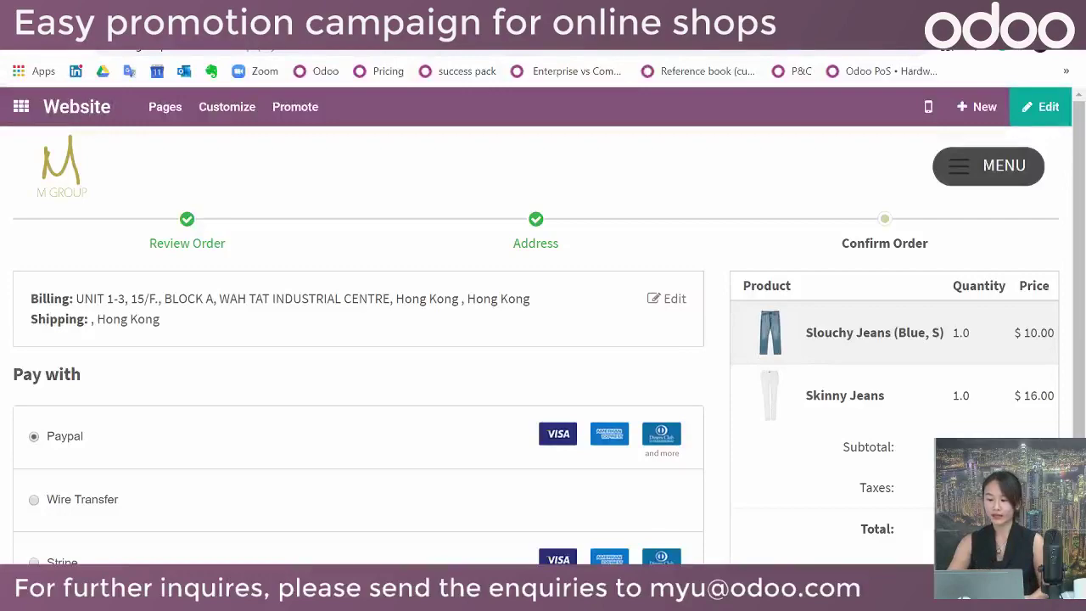
scroll(738, 509, "down", 3)
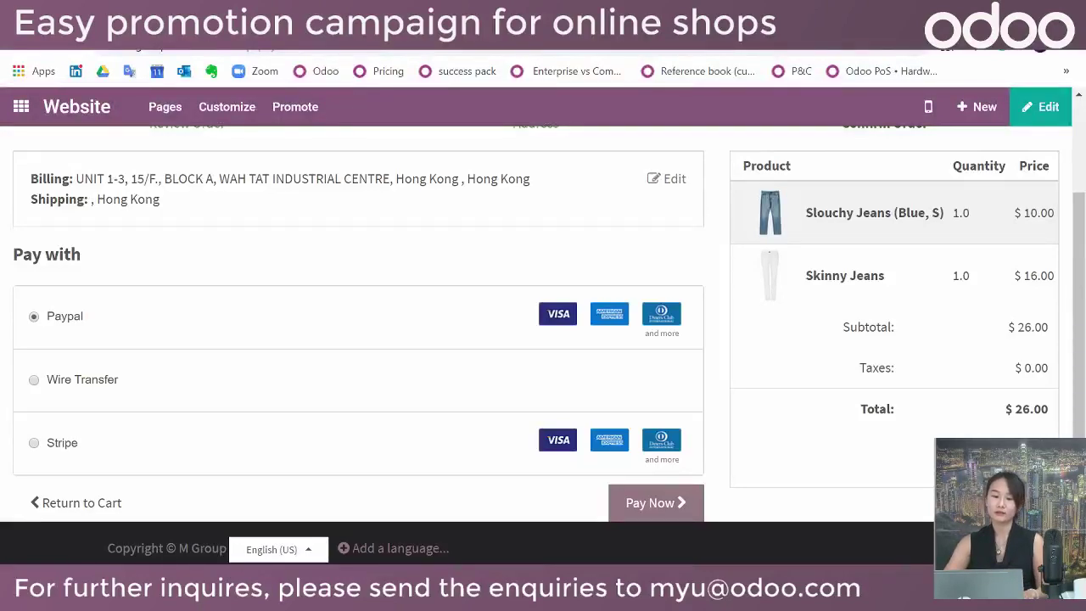
Switch to the Sales app and open the 20% off for Shoes promotion program
left_click(25, 113)
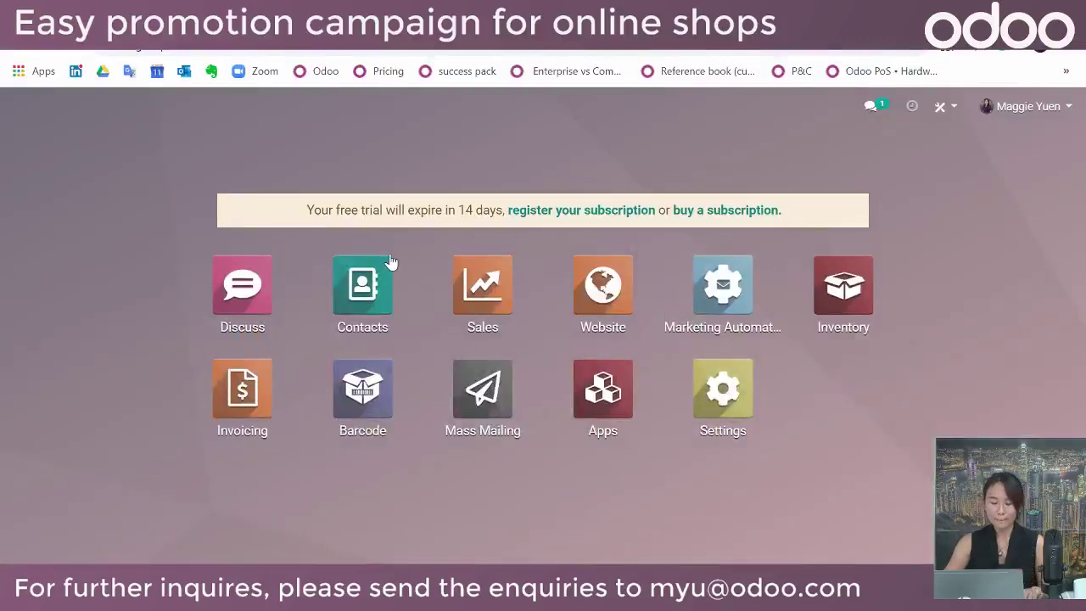
left_click(513, 293)
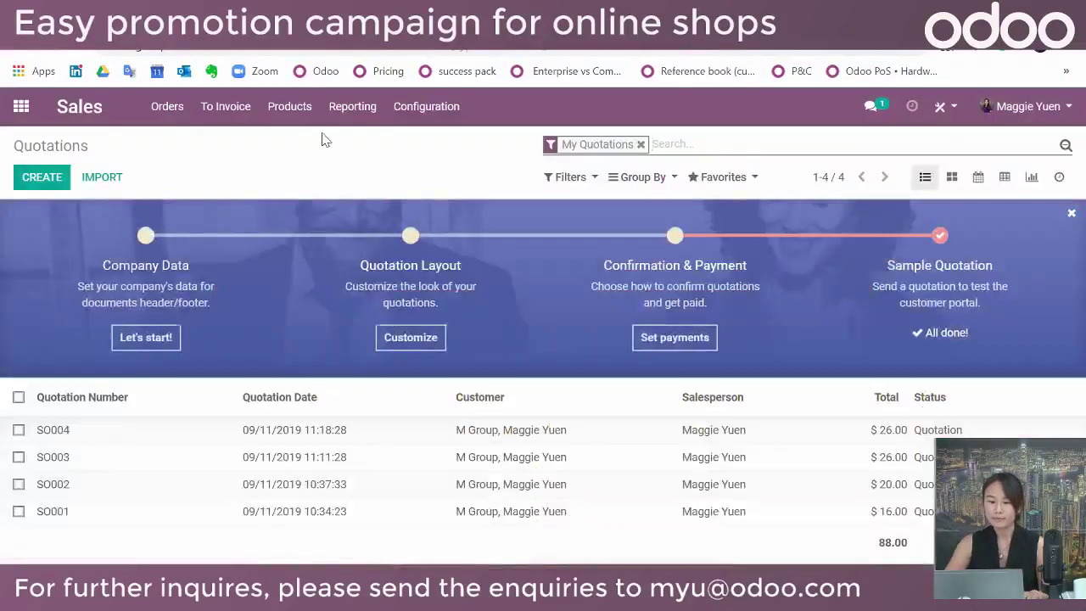
left_click(297, 113)
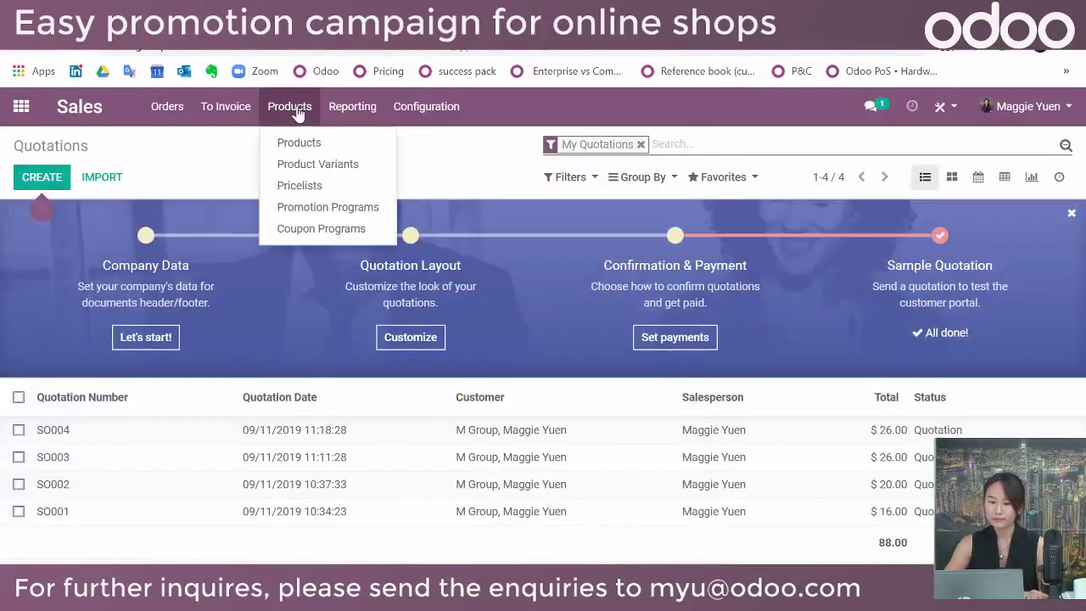
left_click(343, 214)
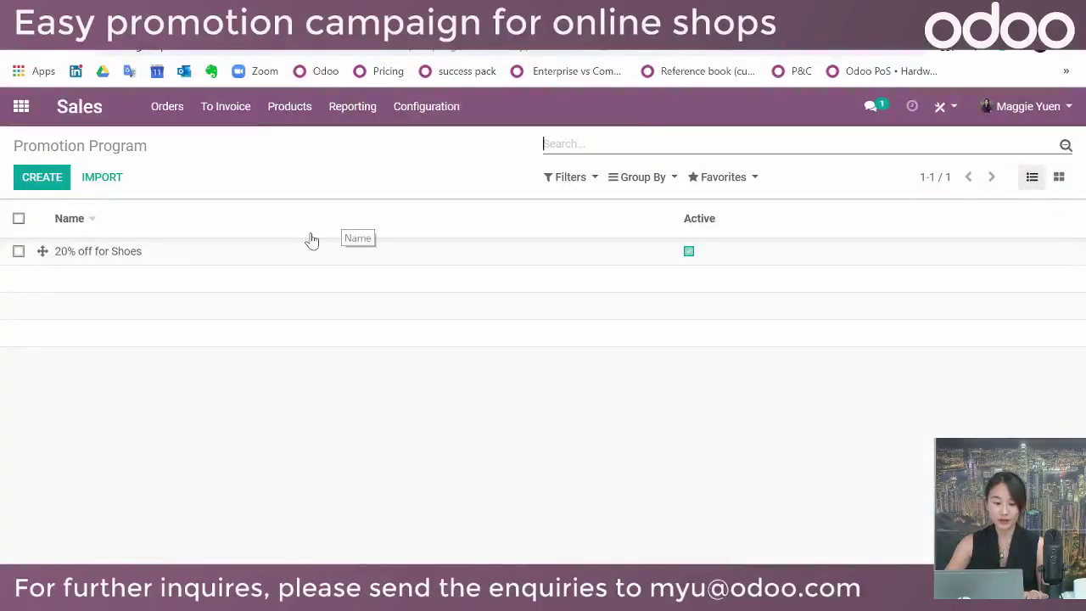
left_click(245, 259)
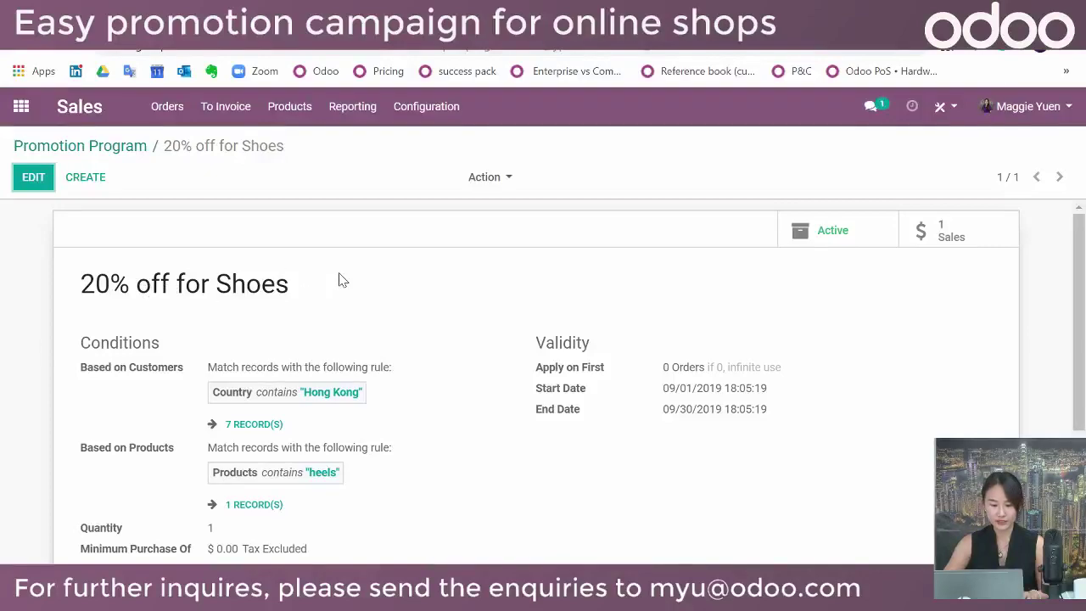
Open the 20% off for Shoes program for editing and examine its conditions, promo code usage, and Validity settings, including the Apply on First limit
left_click(33, 179)
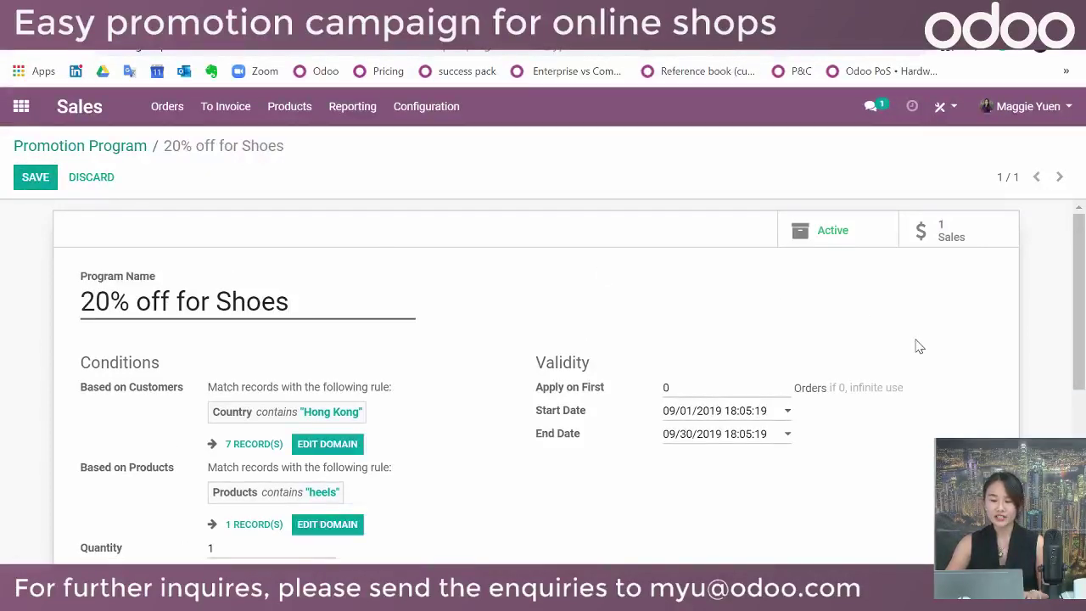
scroll(933, 372, "down", 1)
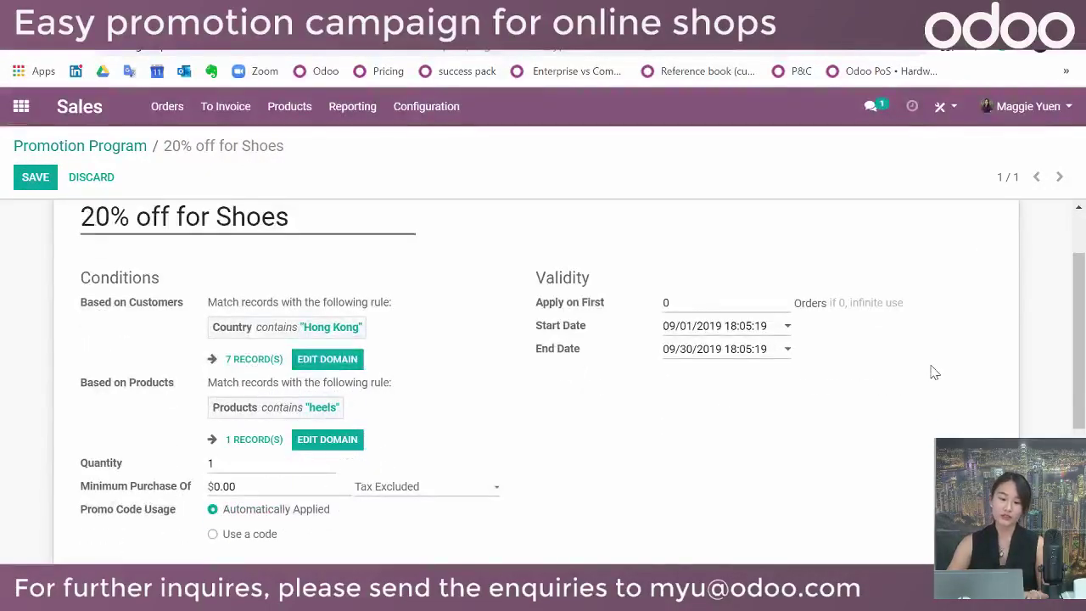
scroll(933, 371, "down", 1)
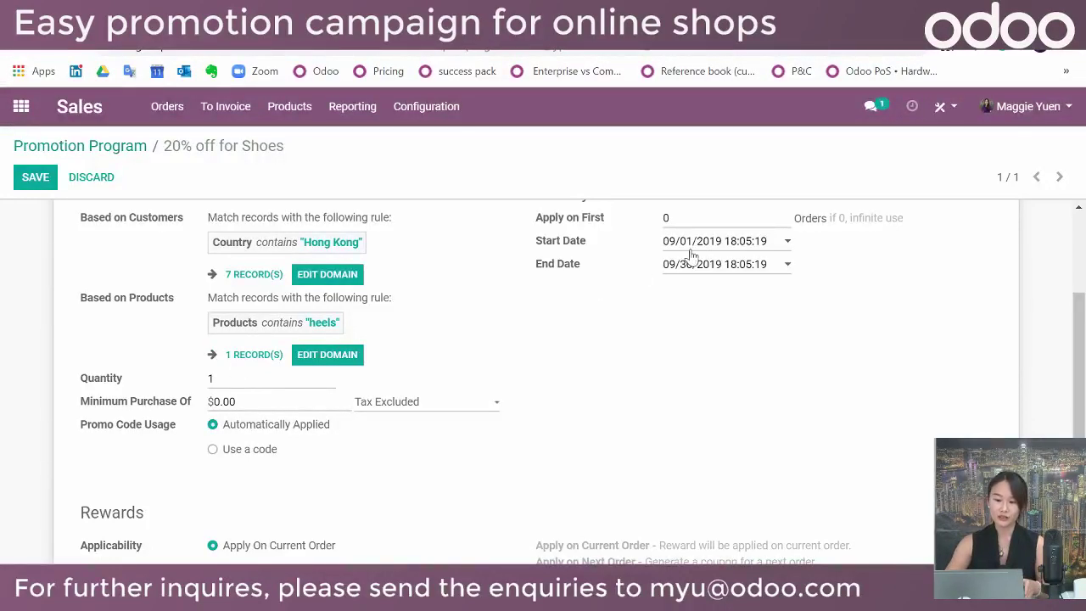
scroll(694, 255, "up", 2)
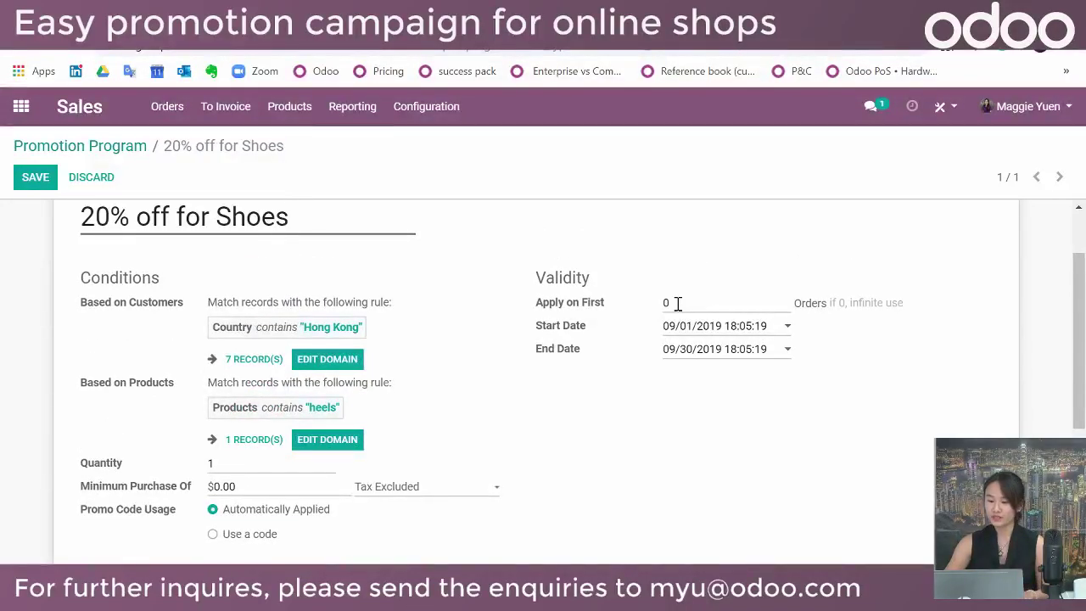
left_click_drag(827, 303, 917, 308)
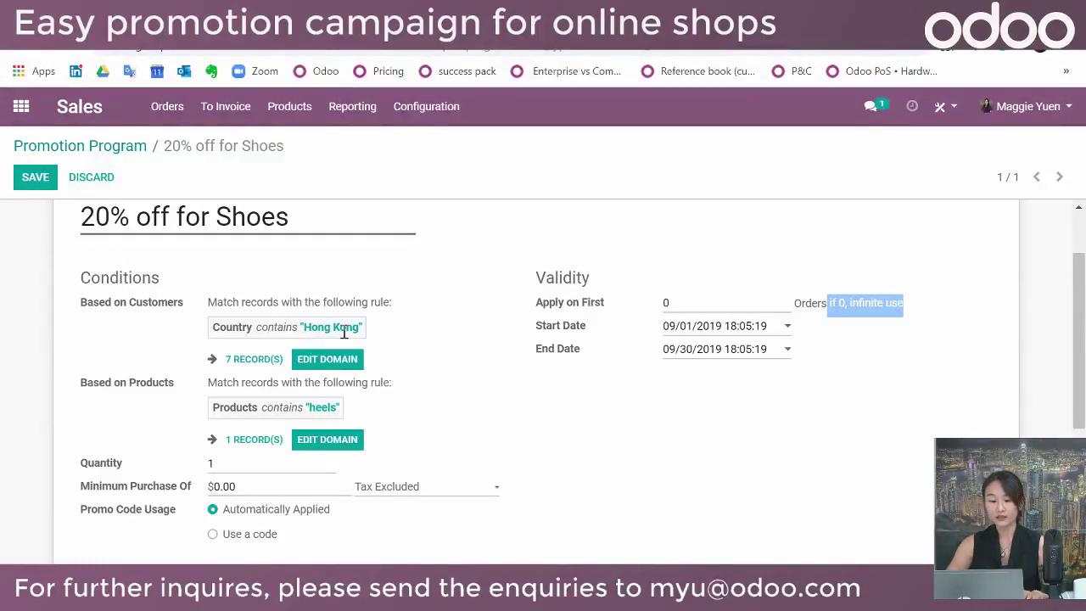
Add a second rule based on the Country field to the promotion program's customer domain
left_click(336, 360)
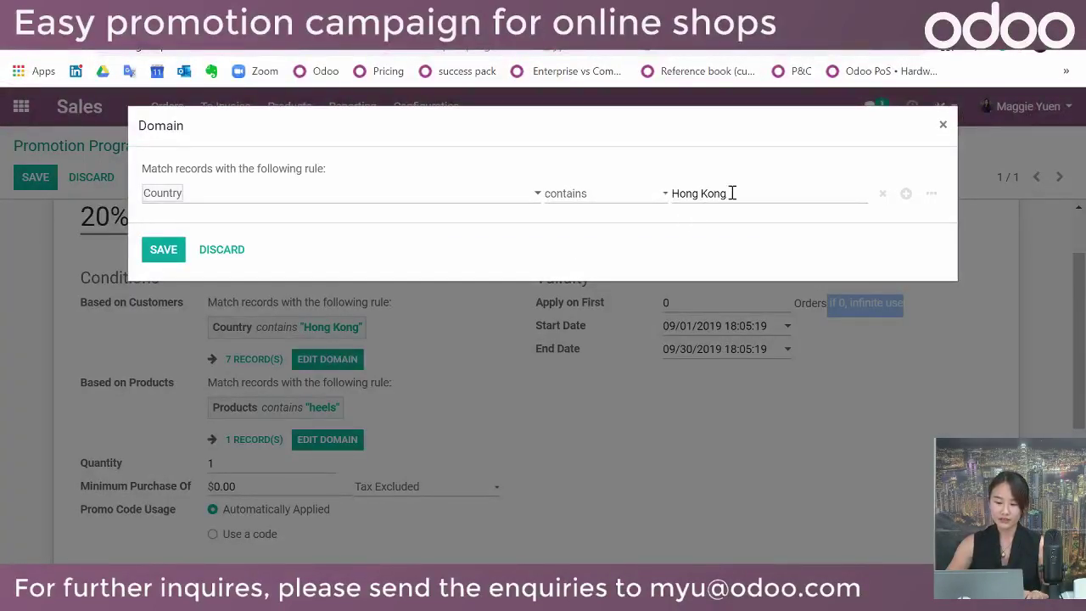
left_click(906, 193)
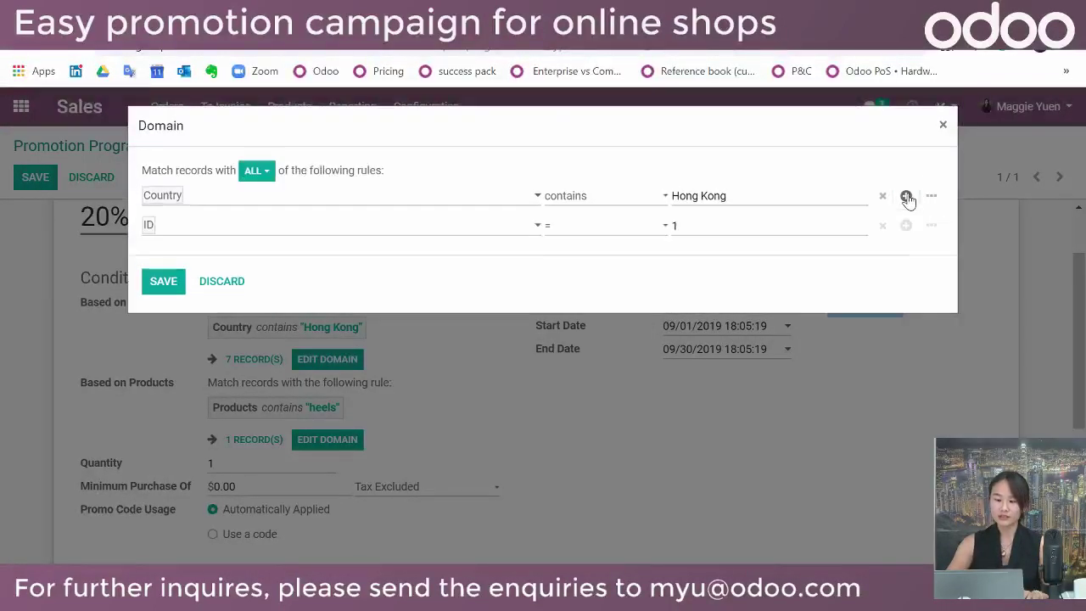
left_click(358, 233)
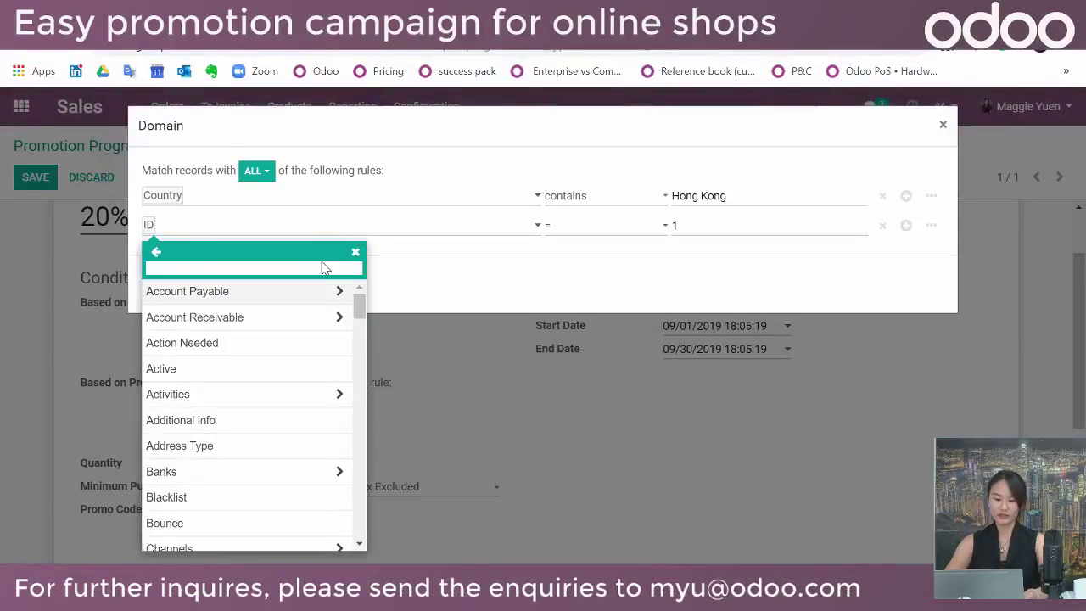
type("Country")
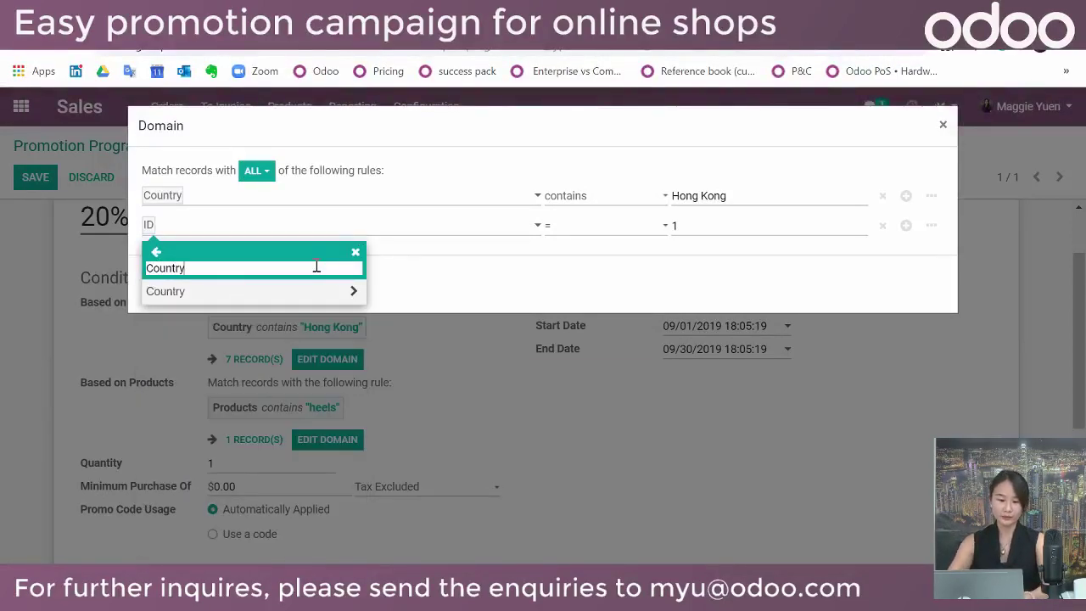
left_click(303, 292)
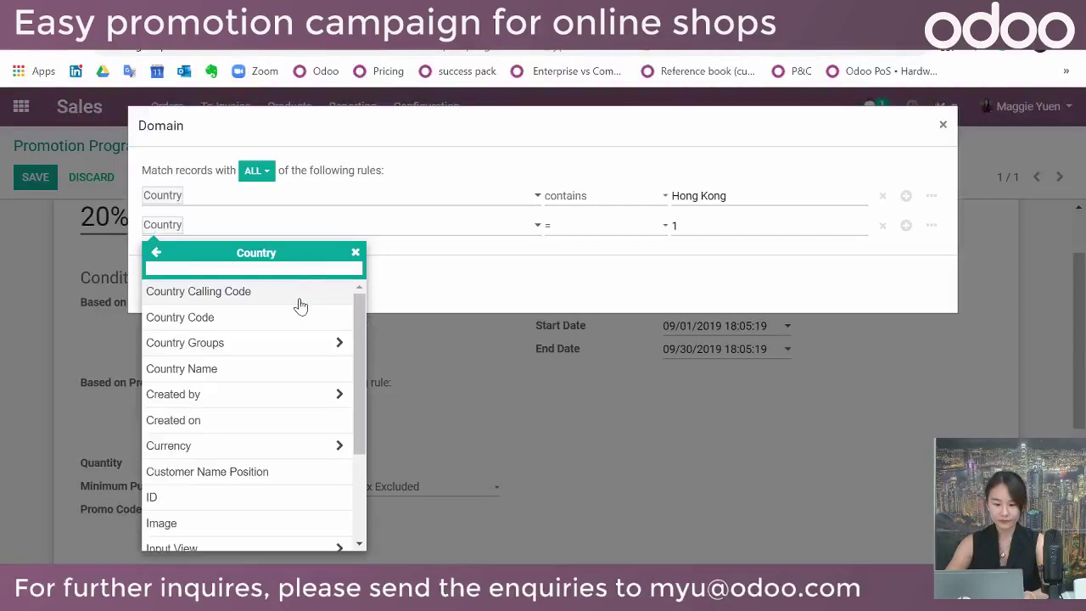
Set the second Country rule to contains "Australia" and save the customer domain
left_click(607, 238)
left_click(592, 235)
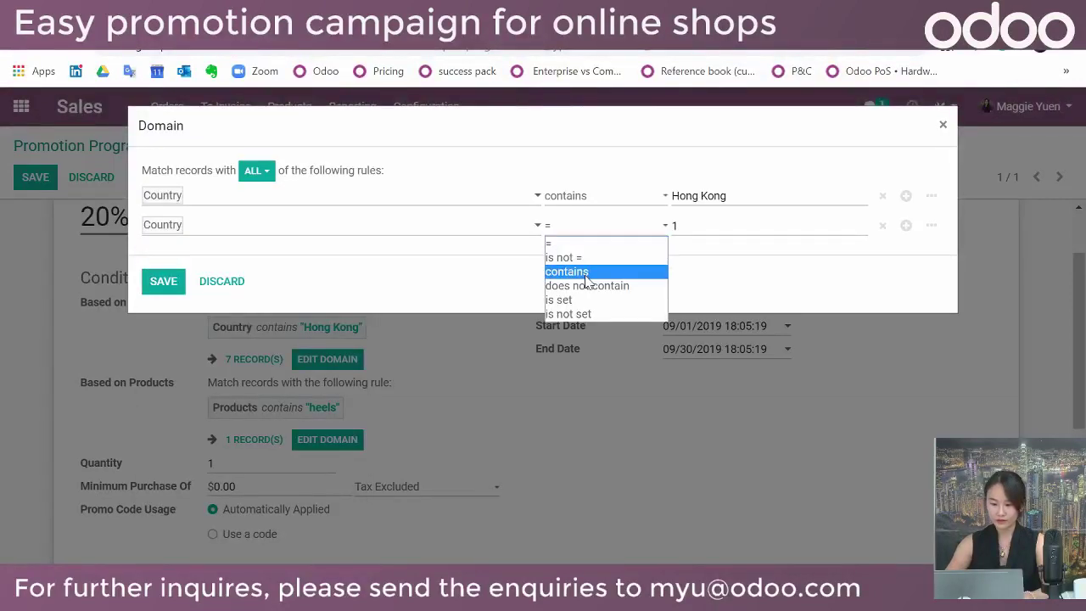
left_click(567, 271)
double_click(736, 225)
type("Aus")
key("BackSpace")
key("BackSpace")
type("ustrailia")
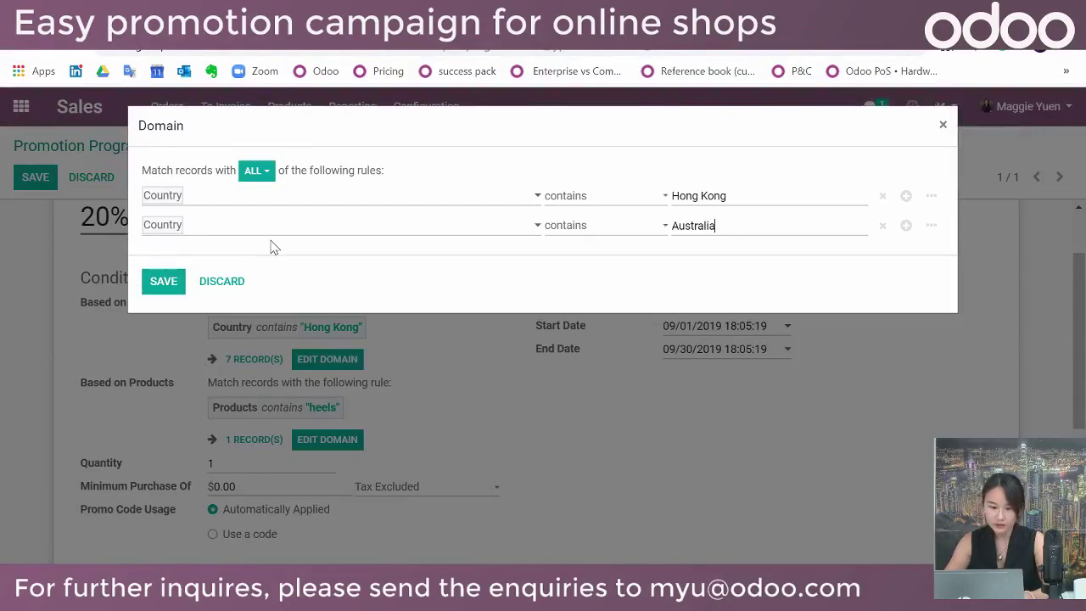
left_click(161, 285)
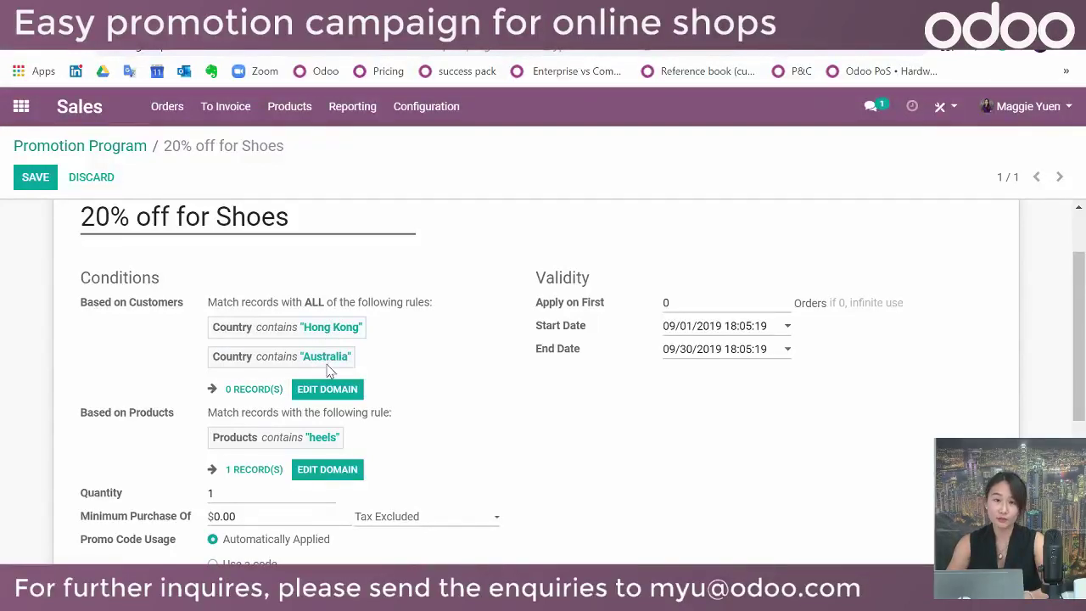
Remove the Australia rule from the customer domain, keeping only Hong Kong, and save the domain
left_click(342, 391)
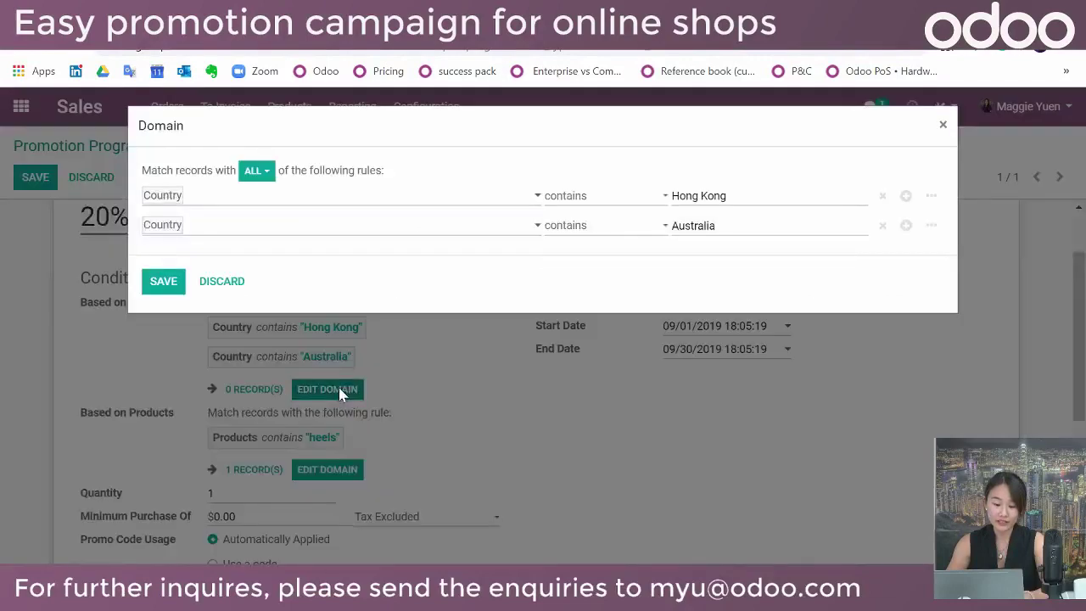
left_click(884, 225)
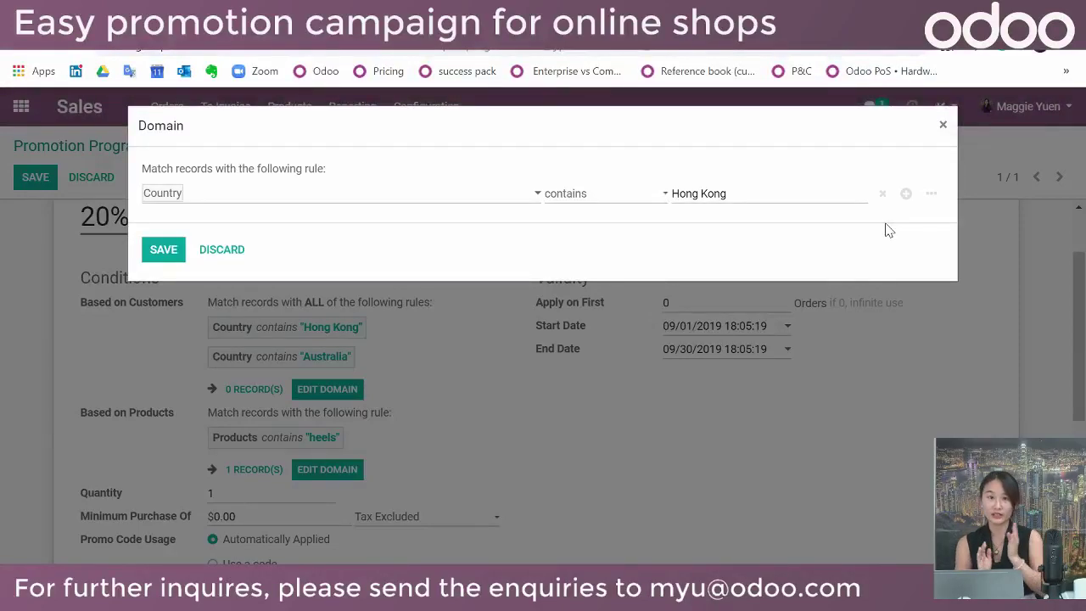
left_click(168, 256)
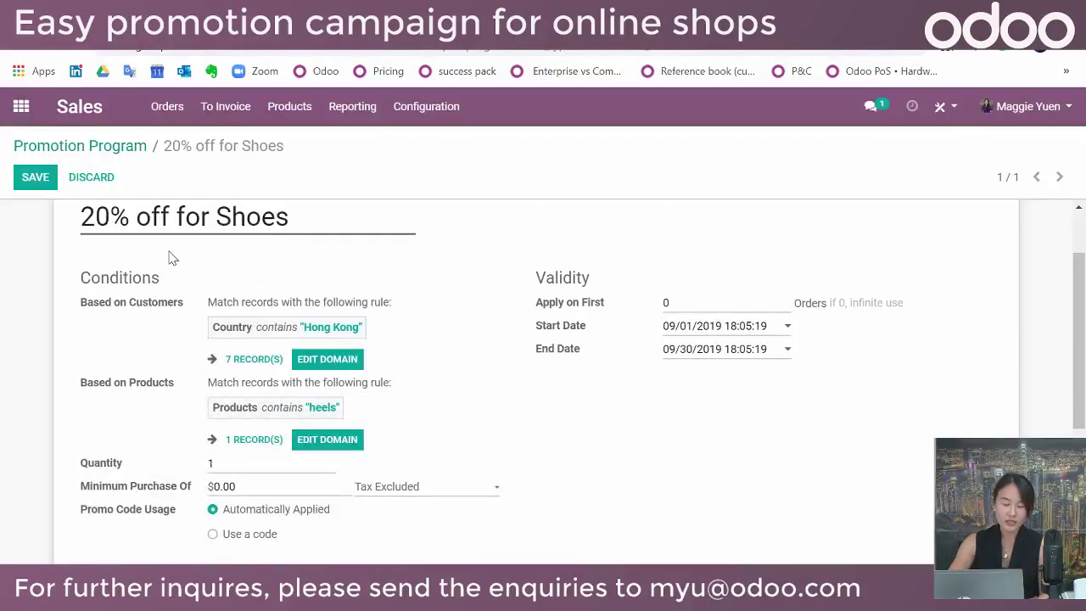
Check the customer records matching the Hong Kong rule and the Rewards settings, and save the promotion program
left_click(241, 362)
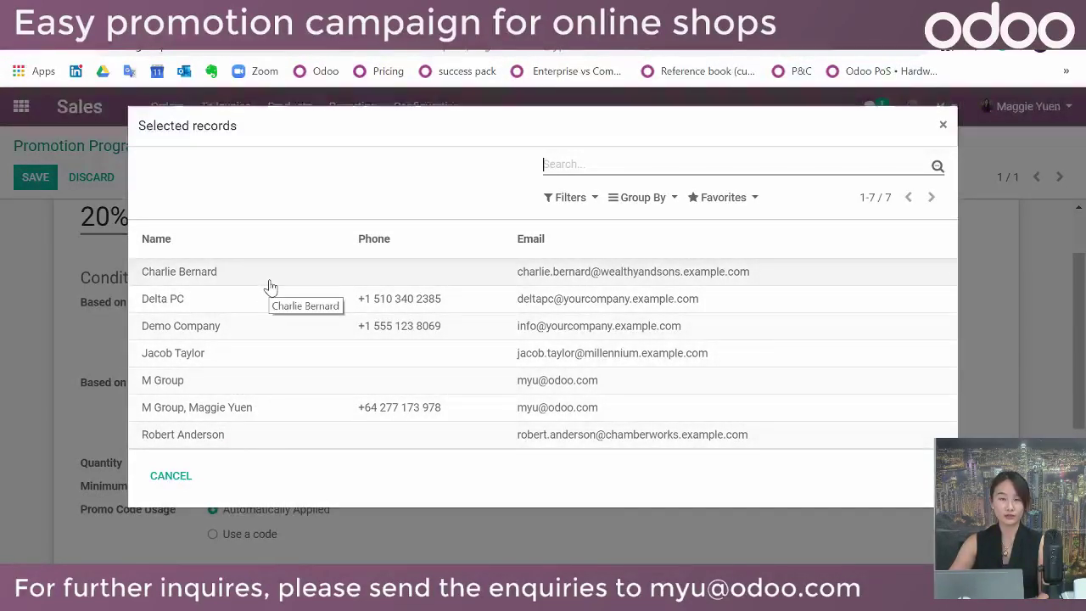
left_click(165, 477)
scroll(161, 422, "down", 2)
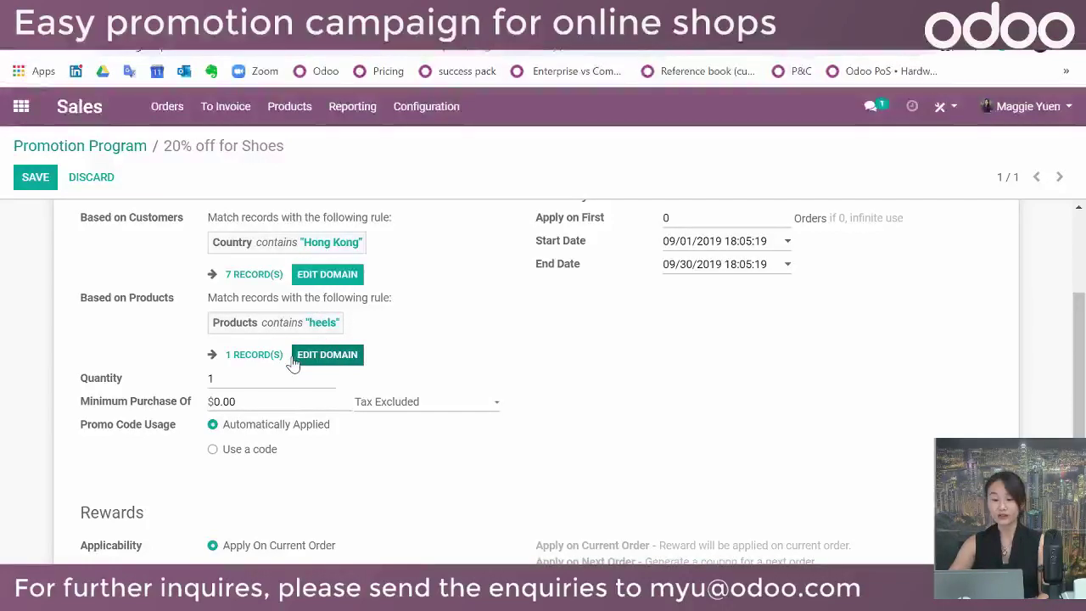
scroll(293, 364, "down", 3)
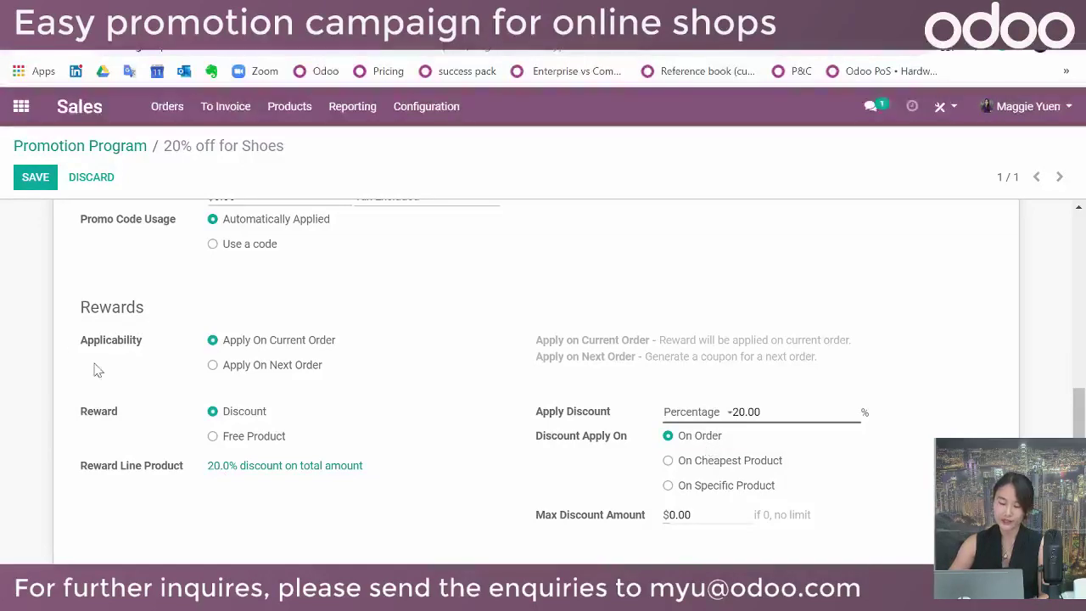
scroll(95, 370, "up", 3)
left_click(34, 177)
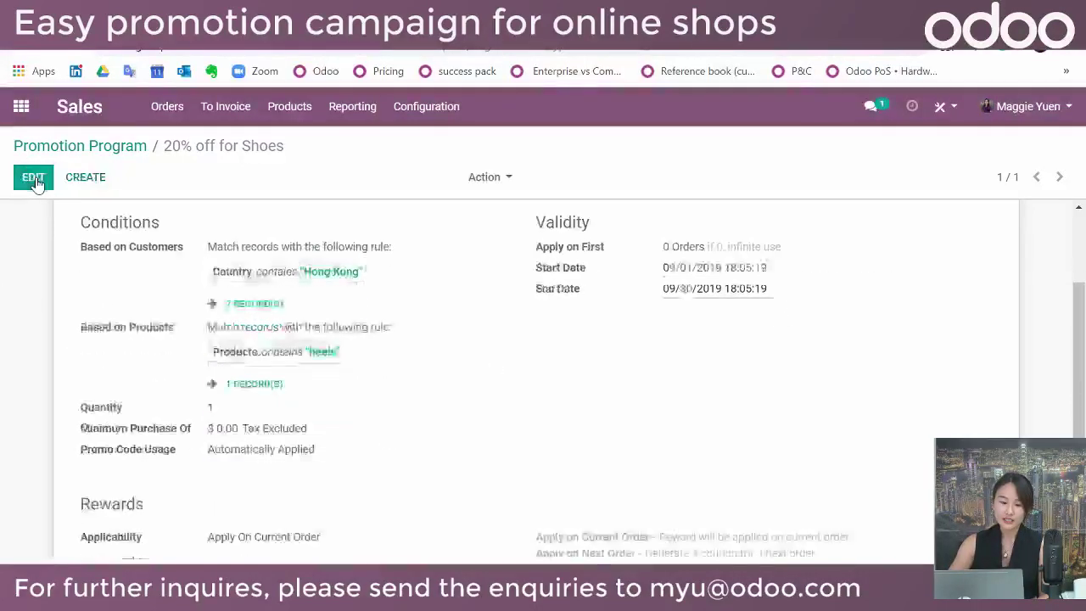
scroll(72, 247, "up", 1)
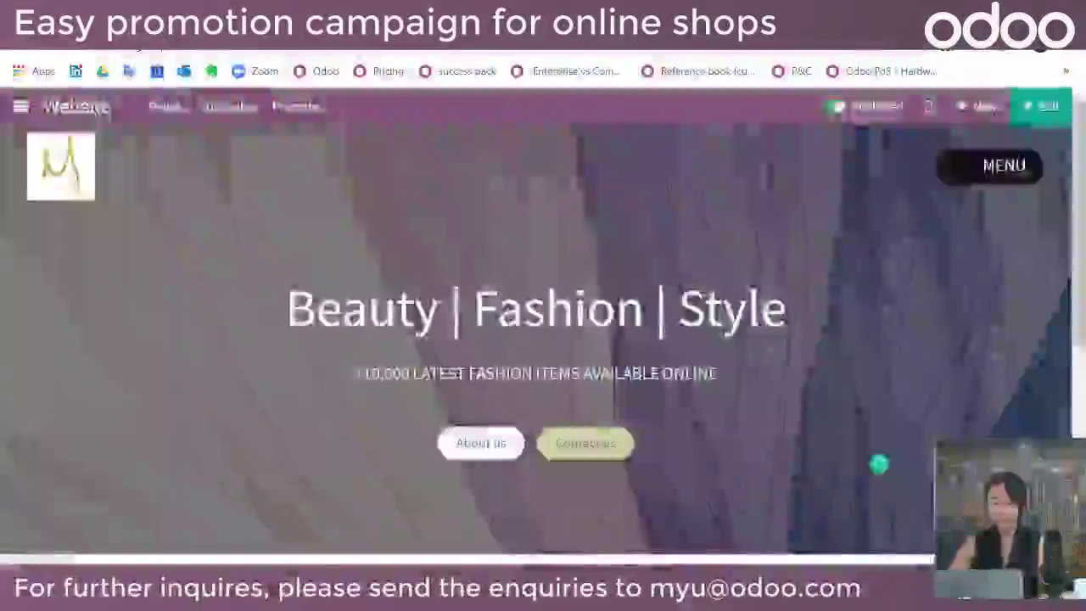
Switch to the shop website, add Heels to the cart and open the order review
left_click(976, 167)
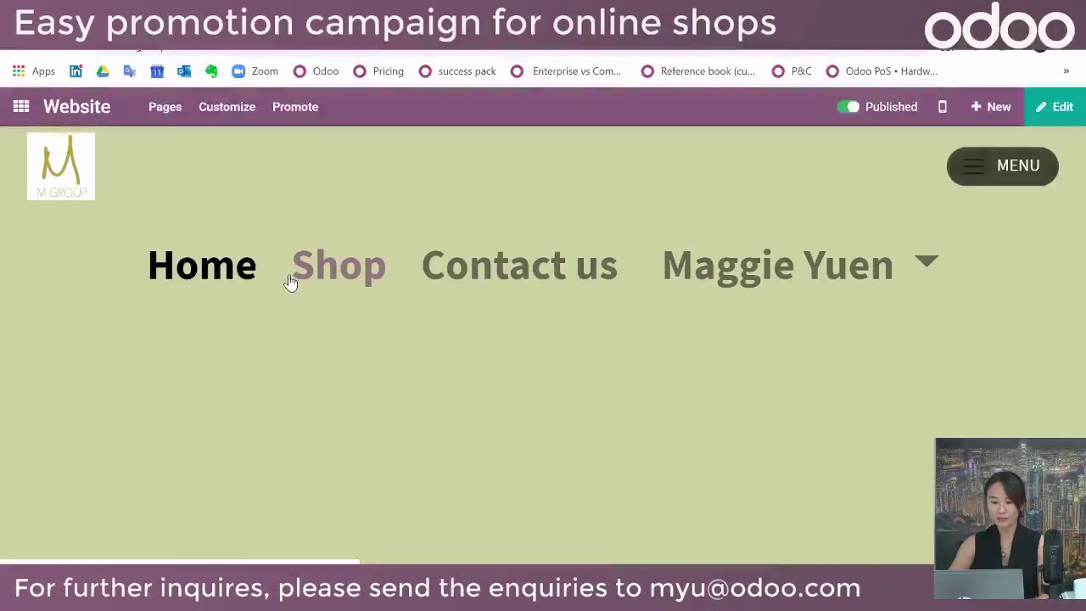
left_click(291, 282)
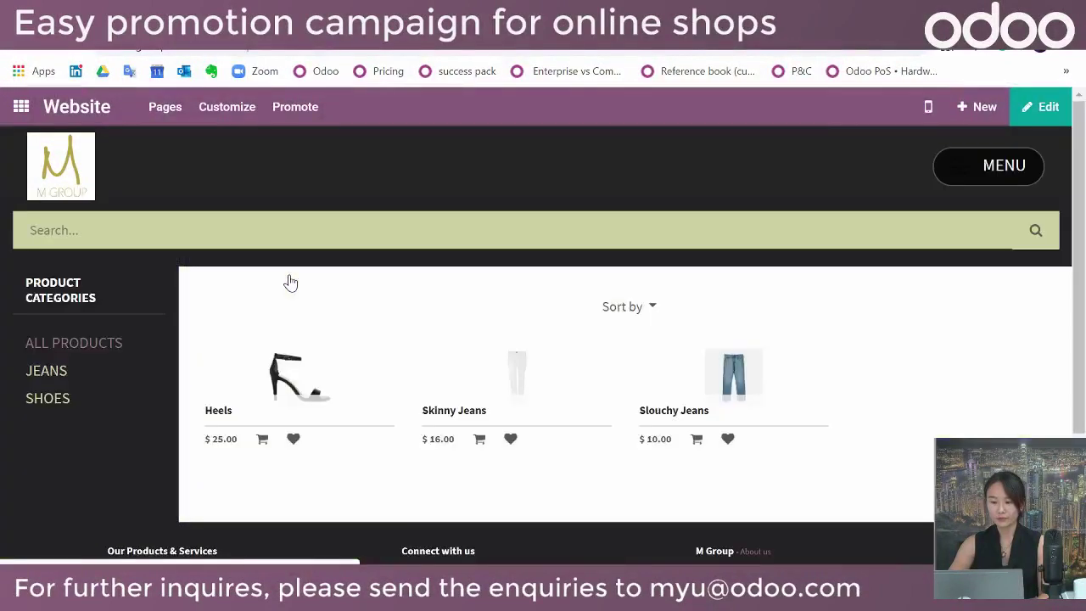
left_click(303, 376)
scroll(557, 395, "down", 3)
left_click(806, 217)
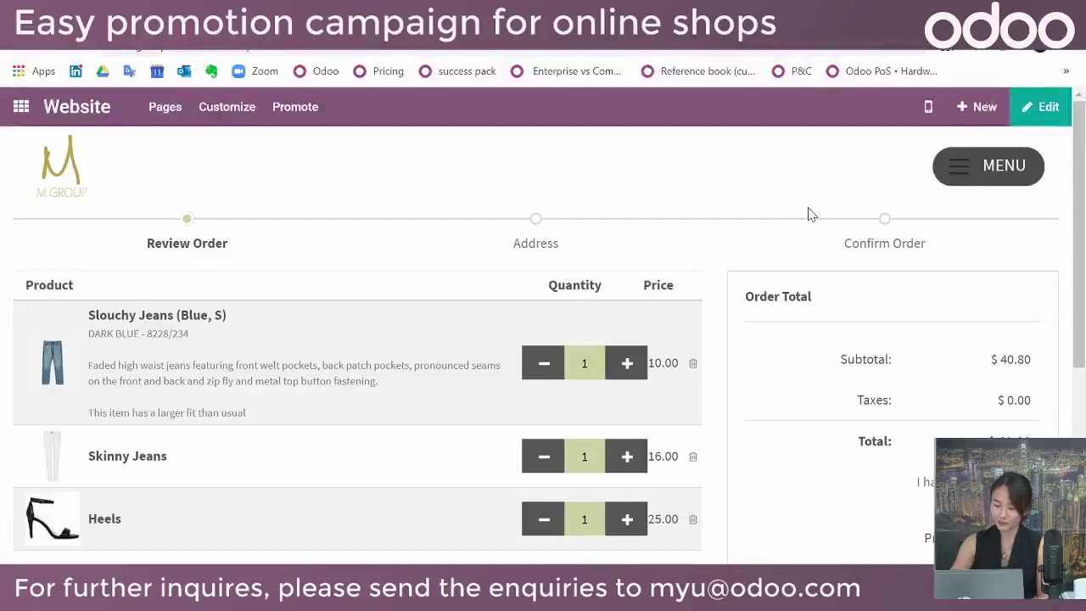
Remove the Slouchy Jeans and Skinny Jeans from the cart and check the discount on the remaining Heels order
scroll(693, 345, "down", 1)
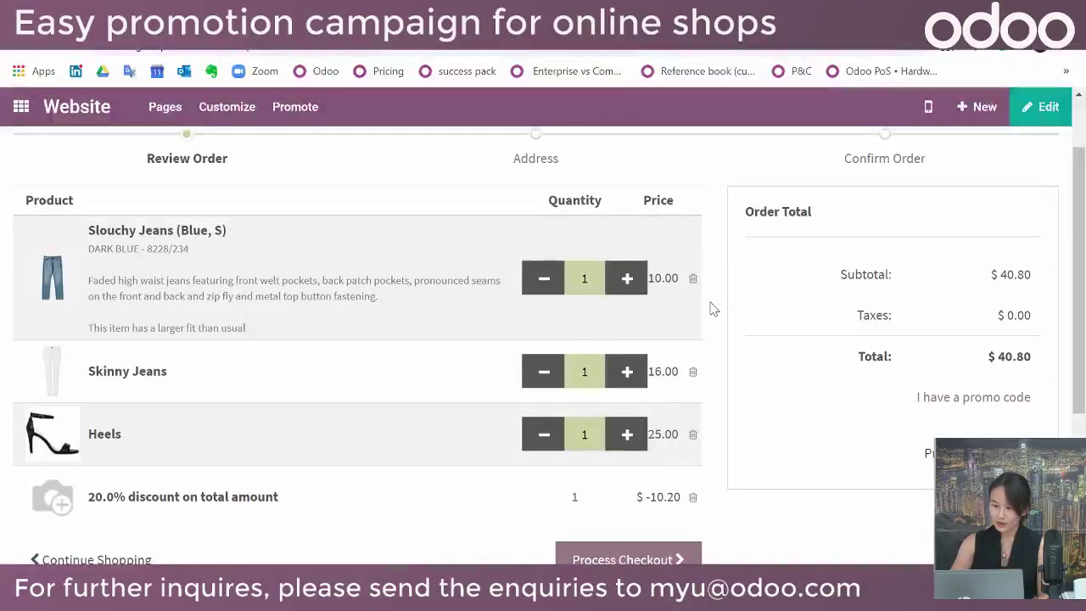
left_click(692, 279)
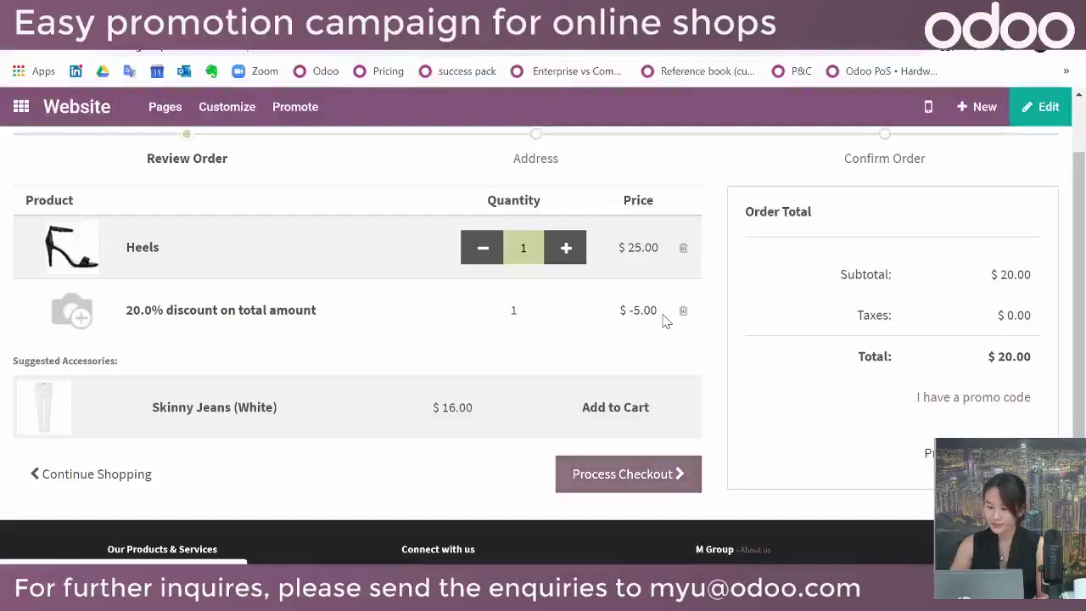
left_click_drag(627, 246, 645, 244)
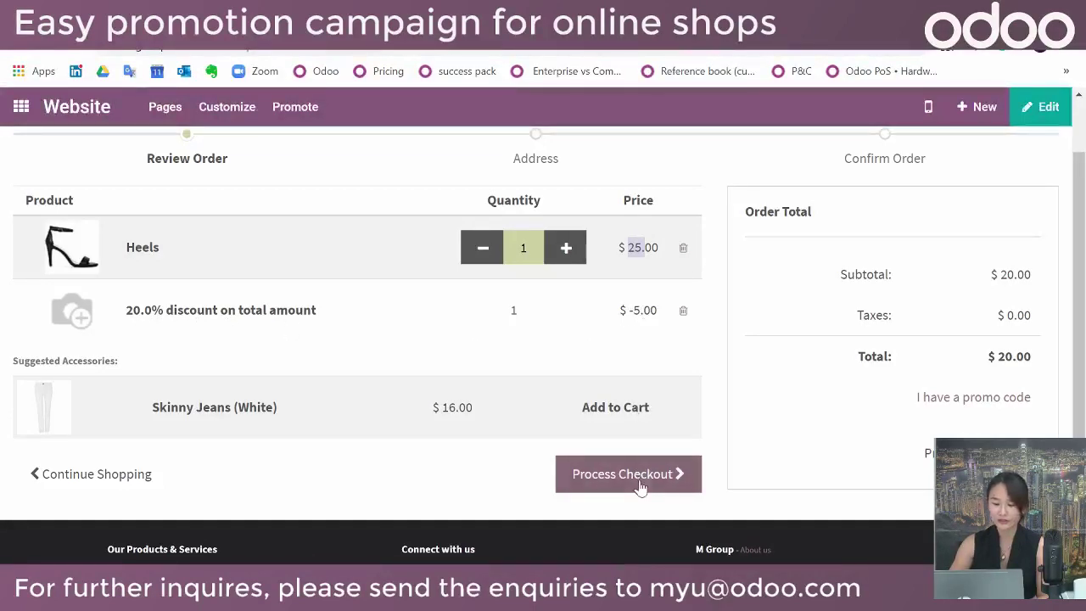
left_click_drag(1034, 362, 998, 363)
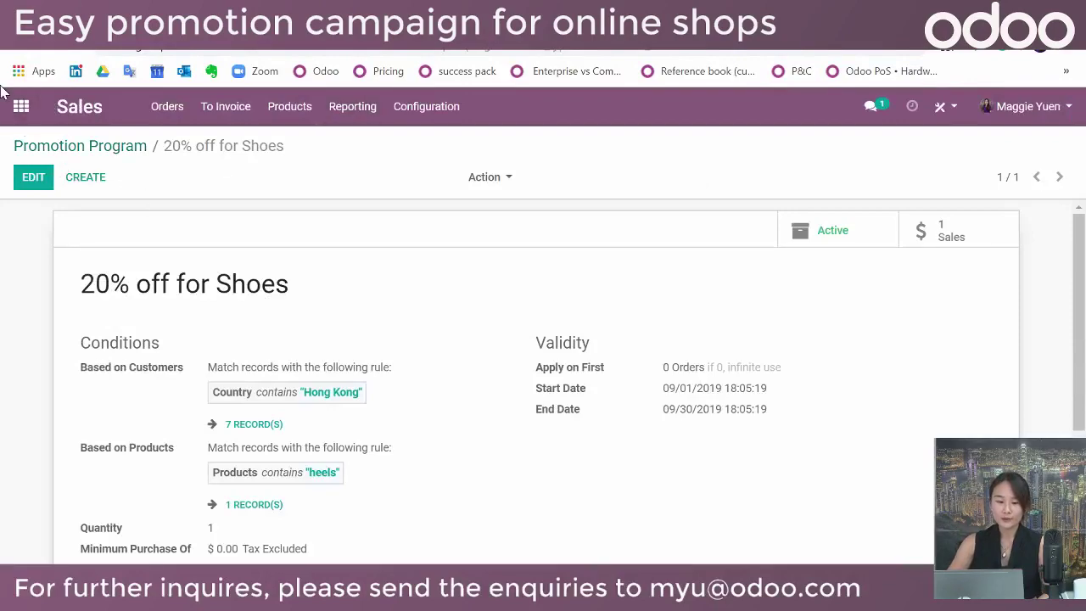
Switch to the webinar presentation in Google Slides and show slide 7, Automatic and Targeted Email Marketing
left_click(128, 15)
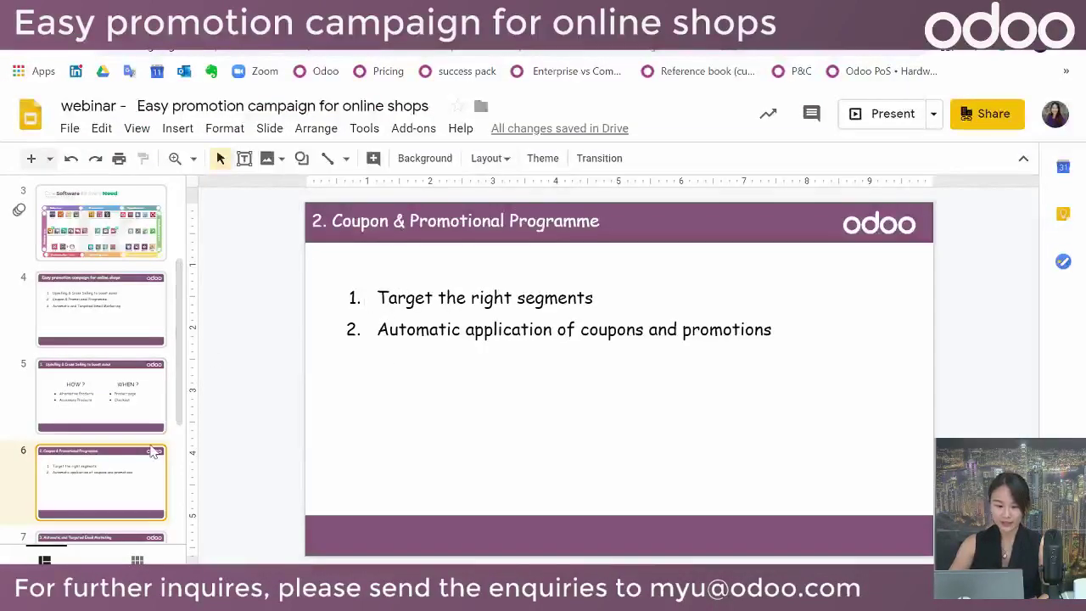
scroll(143, 484, "down", 1)
left_click(140, 483)
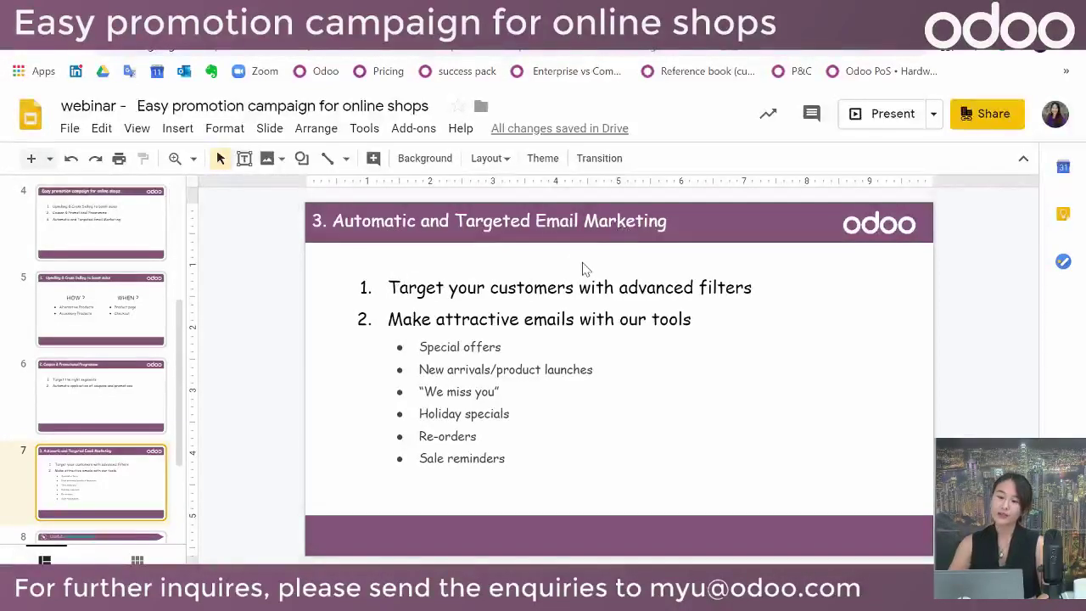
Switch back to Odoo and open the Marketing Automation campaigns overview
key("ctrl+Tab")
left_click(21, 107)
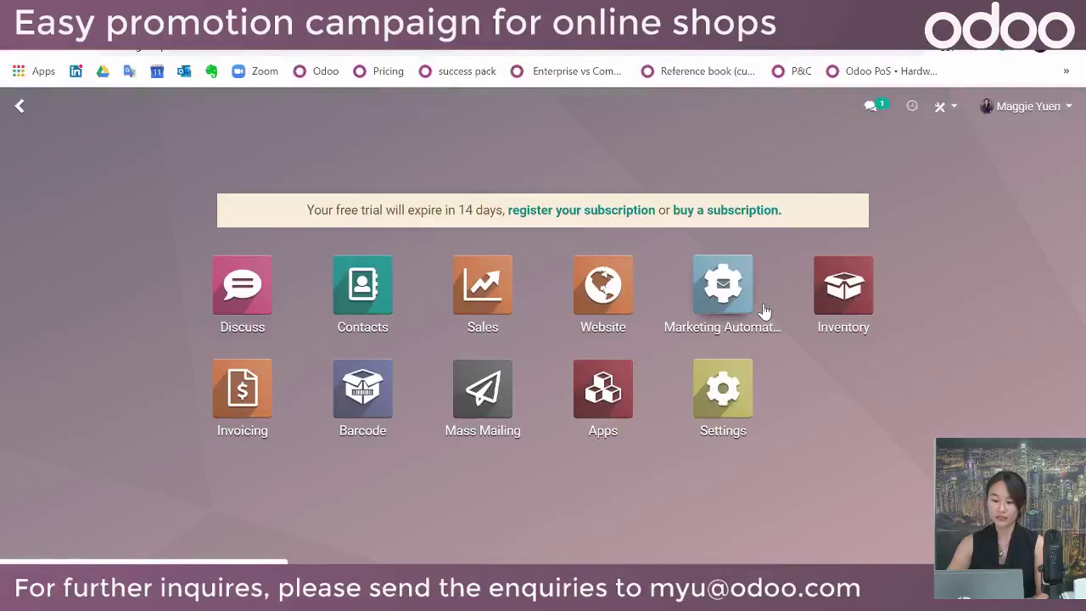
left_click(740, 315)
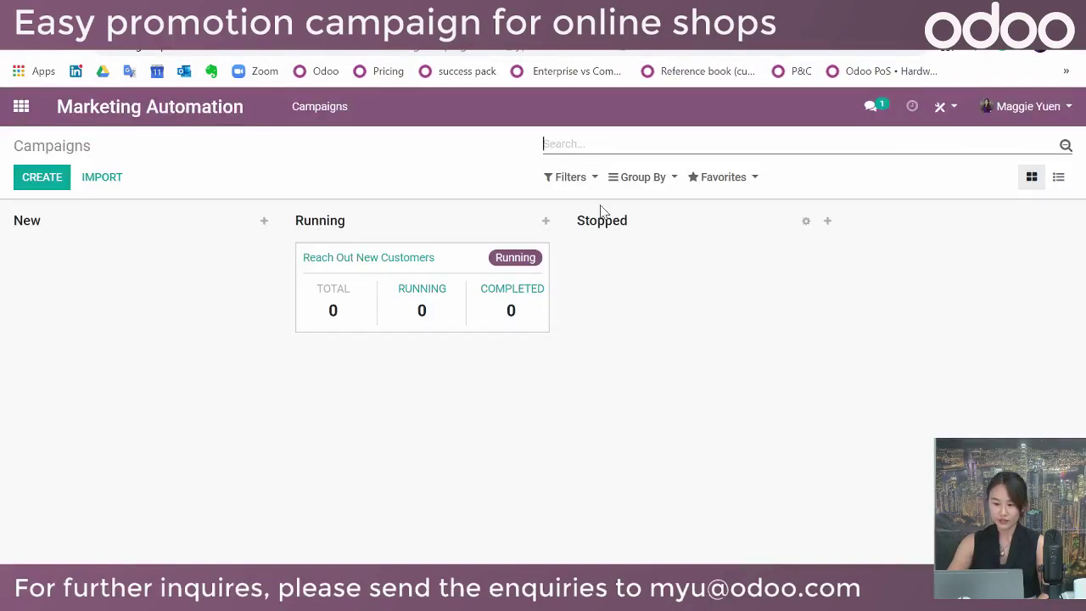
left_click(827, 222)
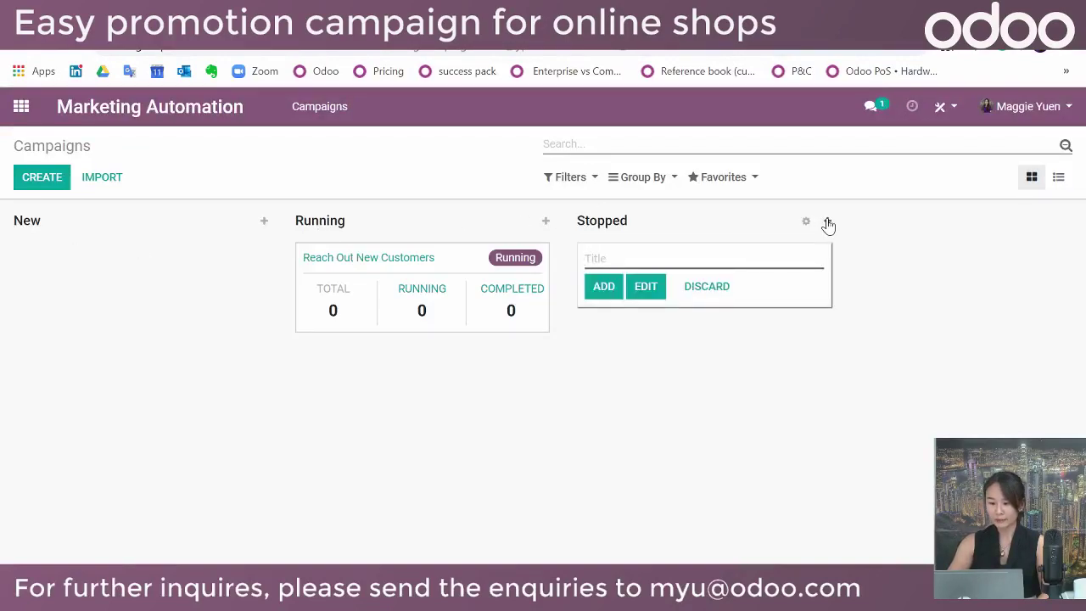
left_click(503, 466)
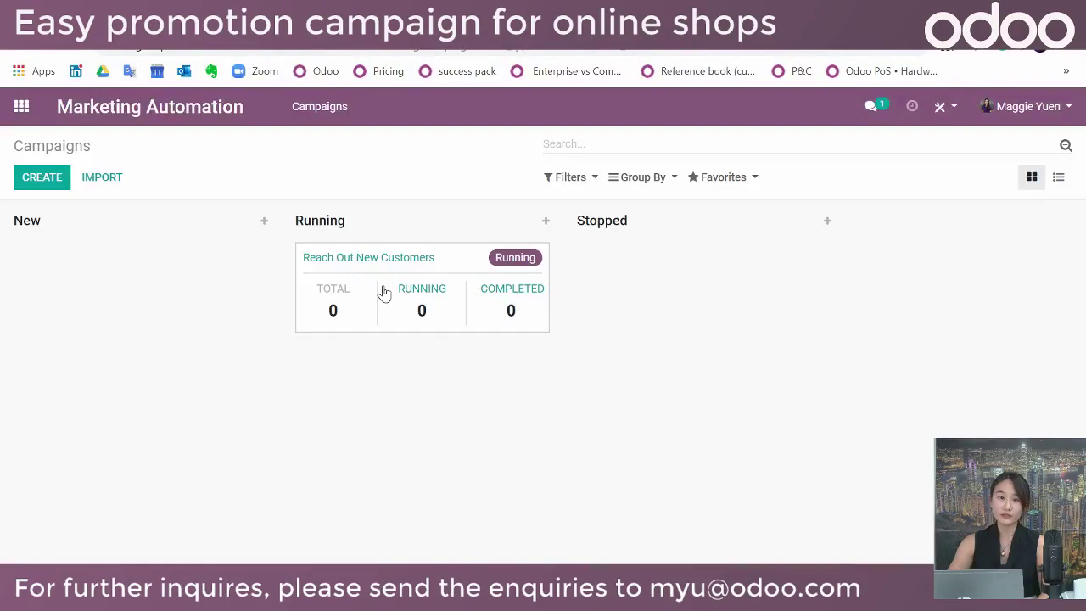
Open the Reach Out New Customers campaign and review its target, filter and email workflow
left_click(457, 266)
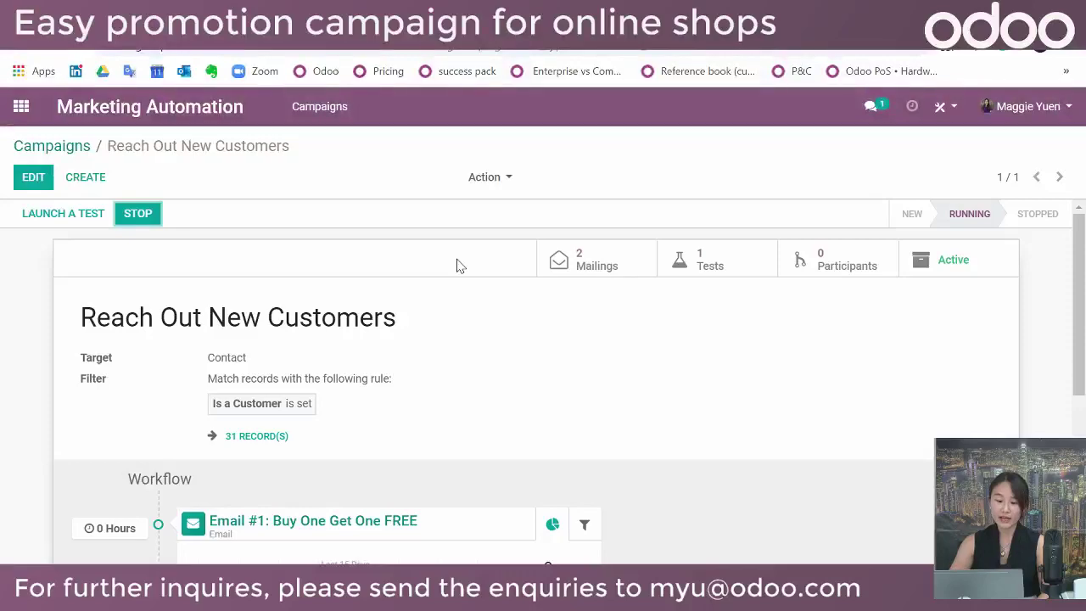
scroll(457, 266, "down", 3)
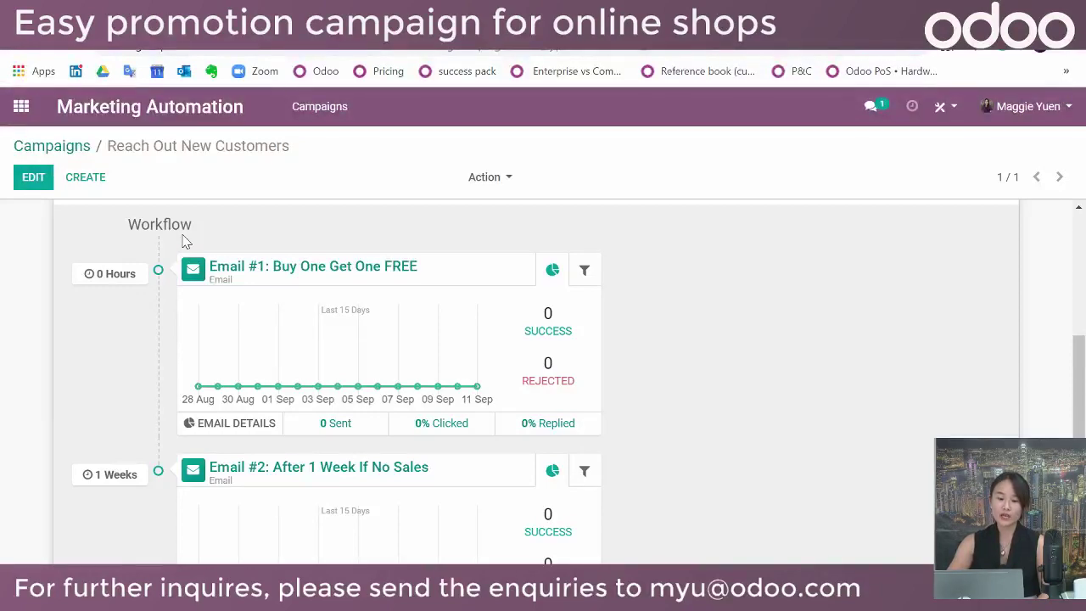
scroll(186, 241, "up", 5)
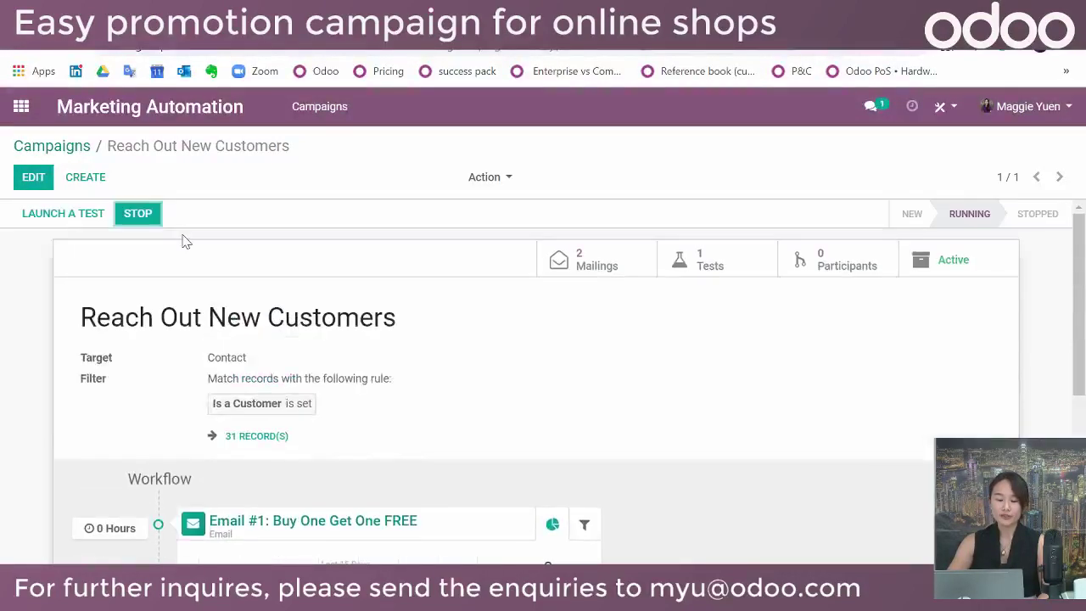
Open the Reach Out New Customers campaign for editing and examine the "Is a Customer" filter rule
left_click(35, 179)
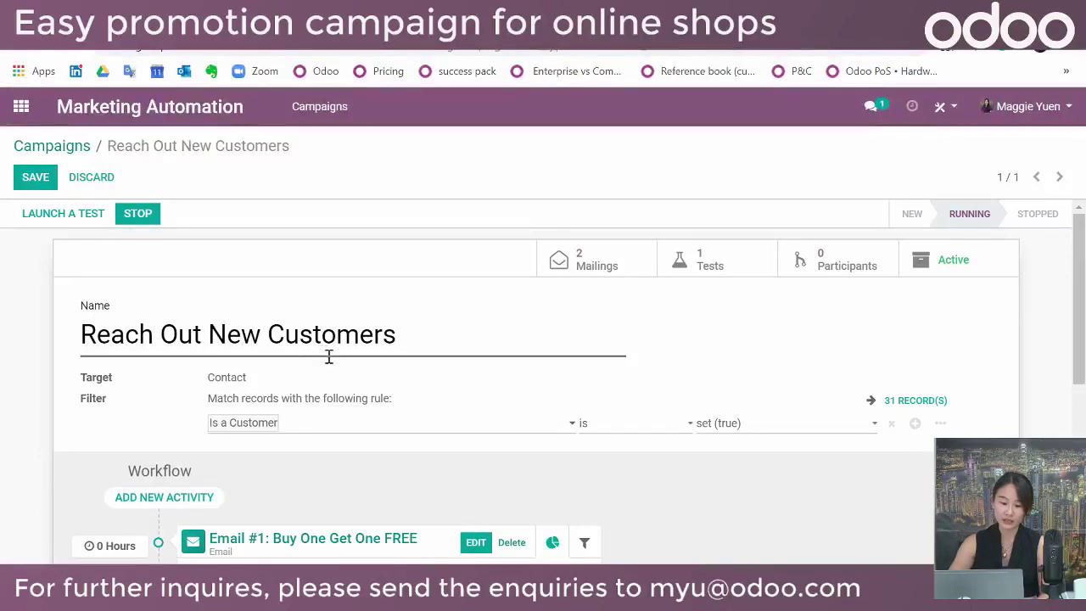
scroll(329, 356, "down", 1)
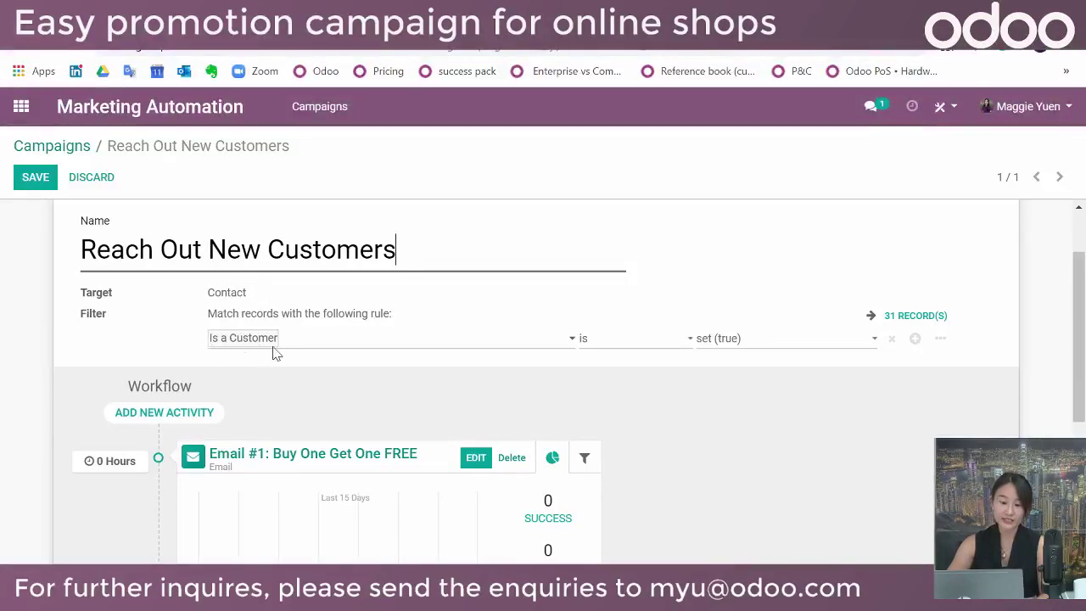
left_click(610, 351)
left_click(645, 352)
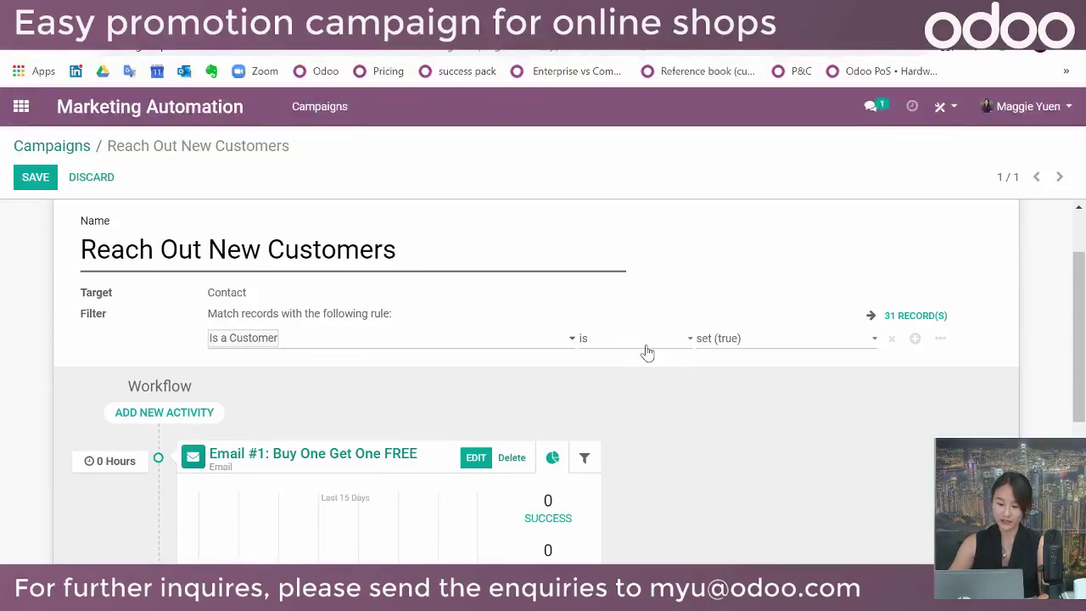
Choose set (true) as the value of the campaign's "Is a Customer" filter rule
left_click(731, 340)
left_click(735, 359)
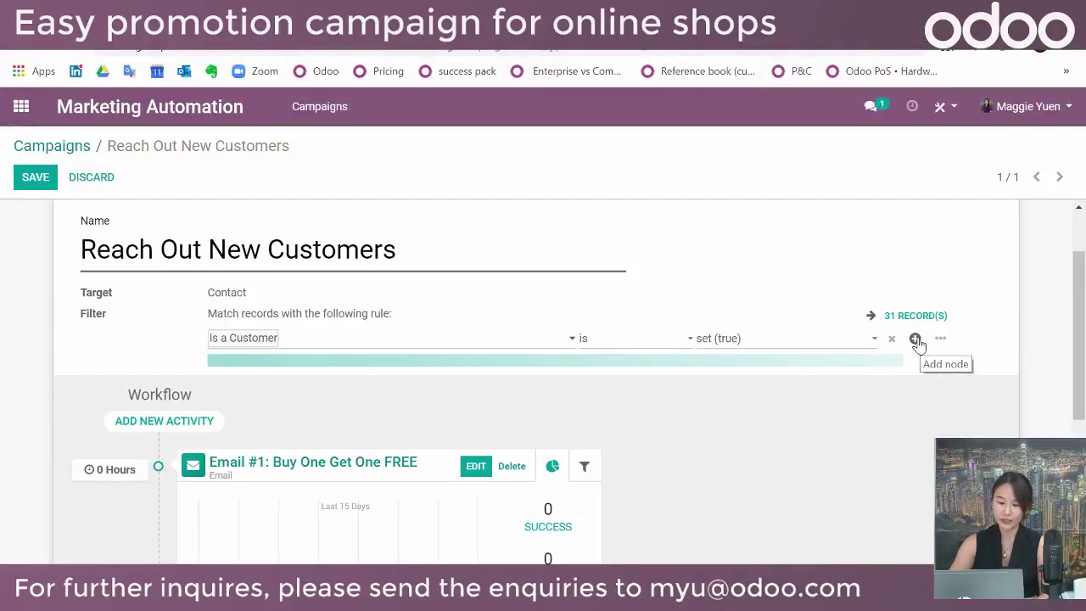
scroll(405, 458, "down", 1)
scroll(405, 461, "up", 1)
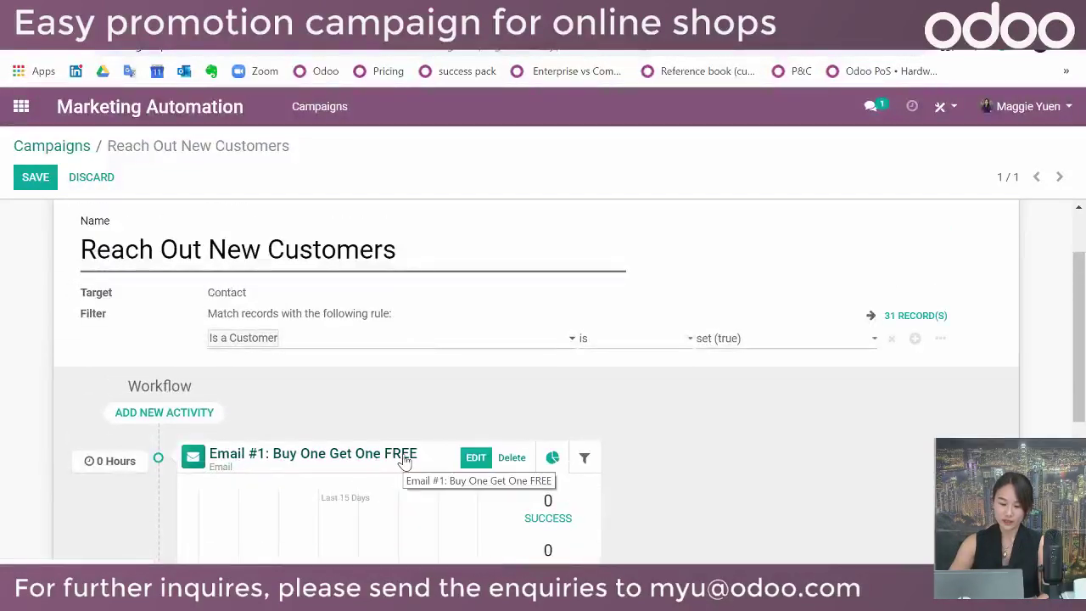
Open the "Email #1: Buy One Get One FREE" activity and review the body of its linked email template
scroll(405, 461, "down", 2)
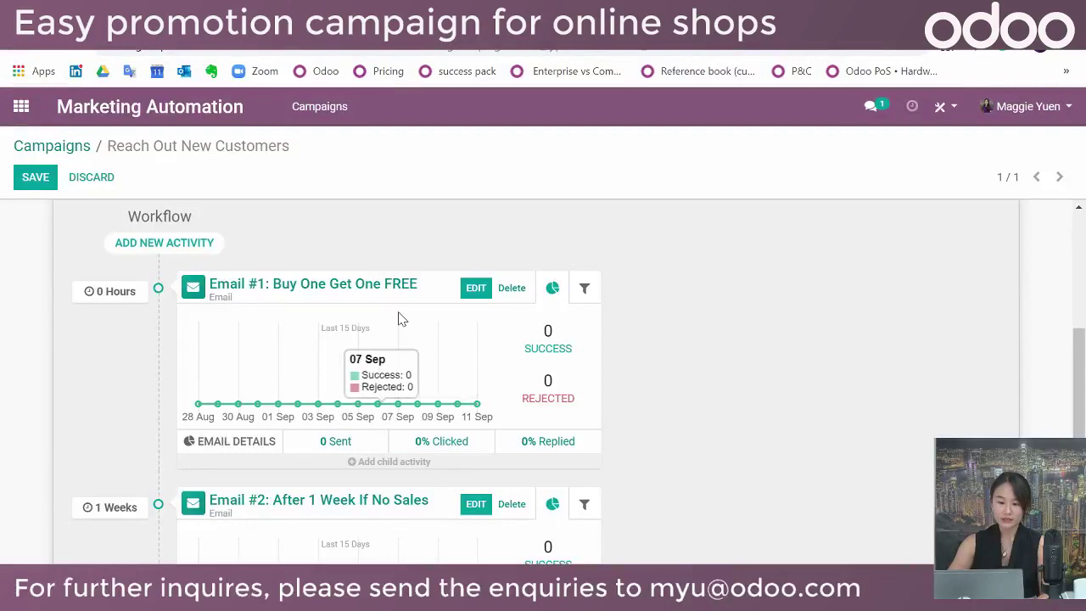
left_click(430, 293)
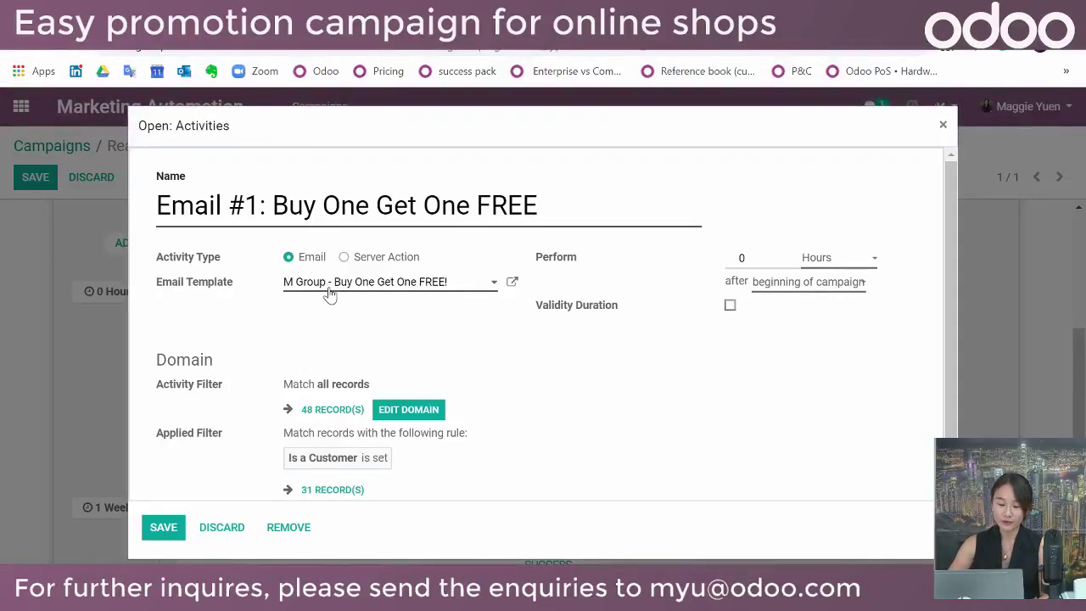
left_click(513, 282)
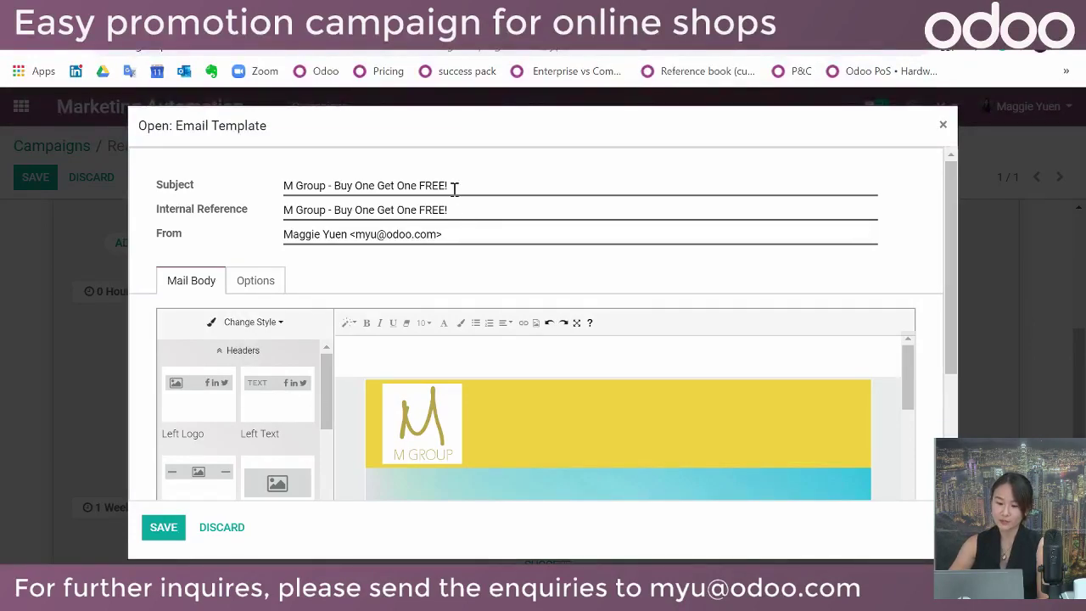
scroll(528, 363, "down", 10)
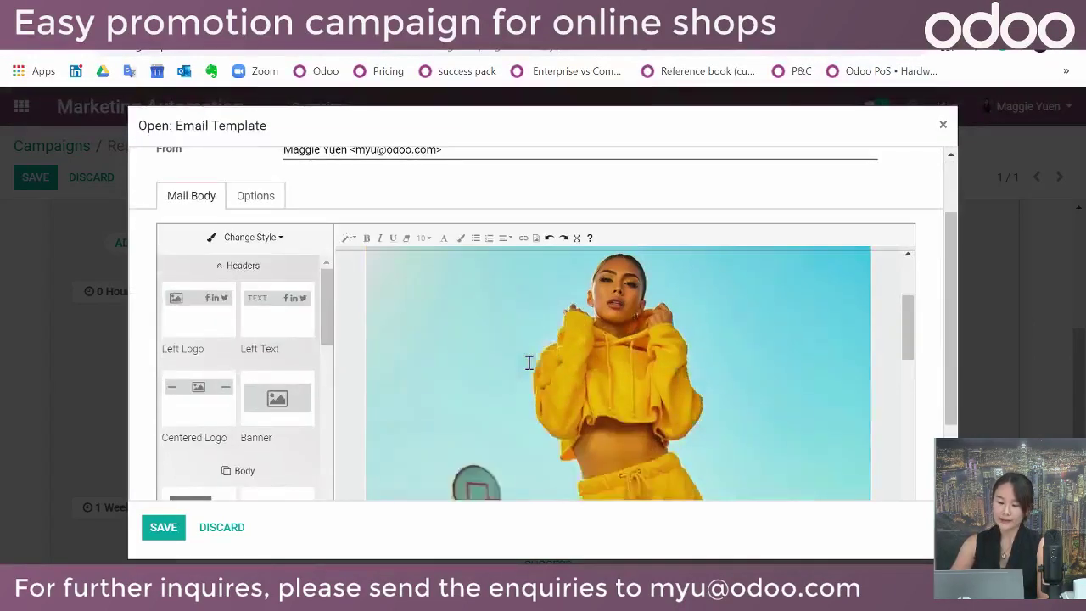
scroll(527, 364, "down", 5)
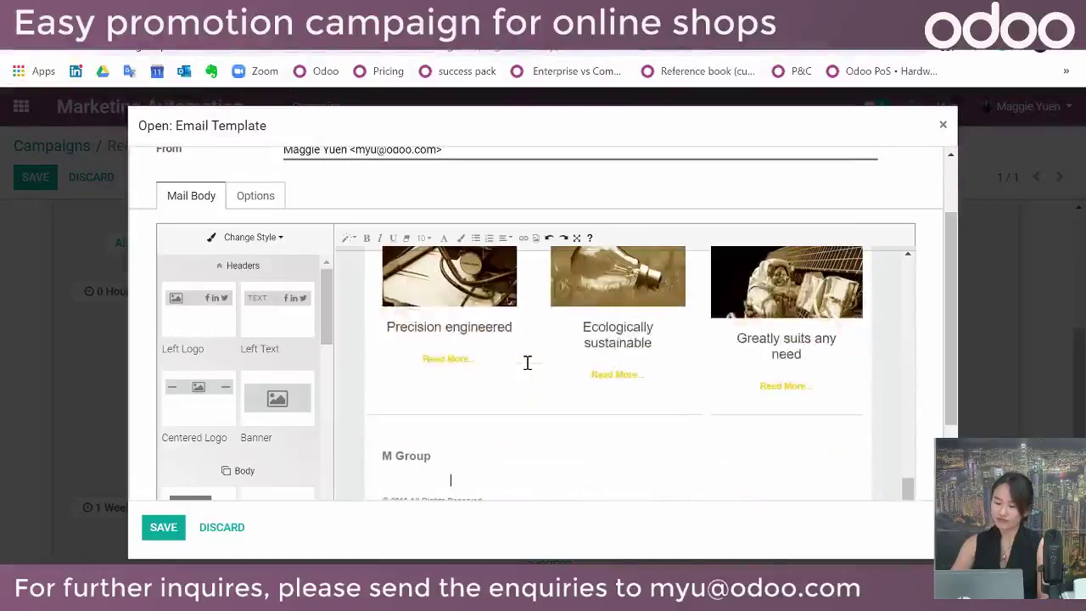
scroll(524, 365, "up", 10)
scroll(521, 365, "down", 5)
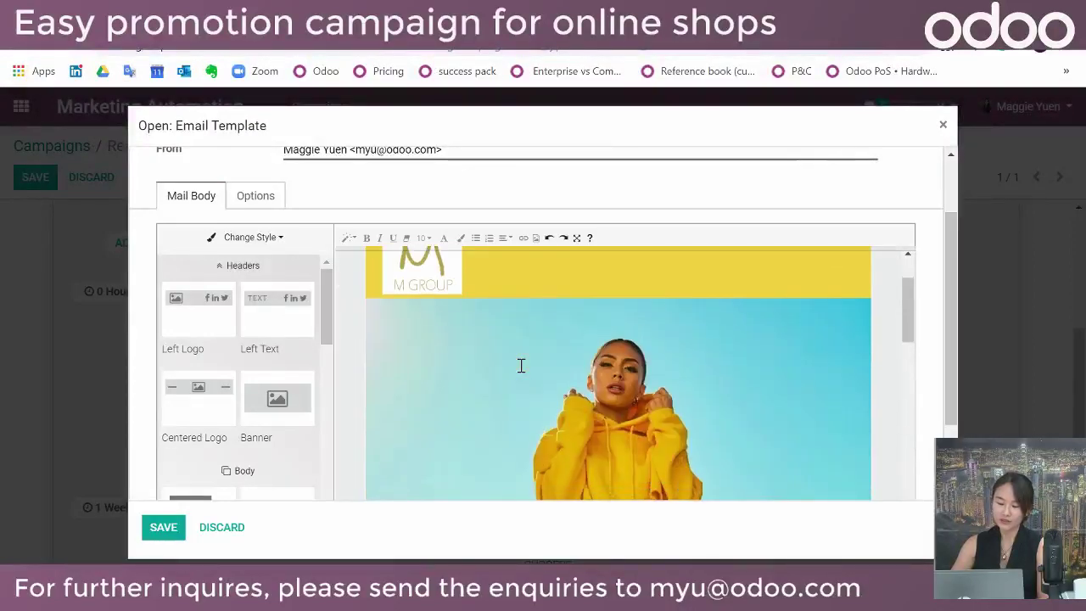
scroll(521, 365, "down", 3)
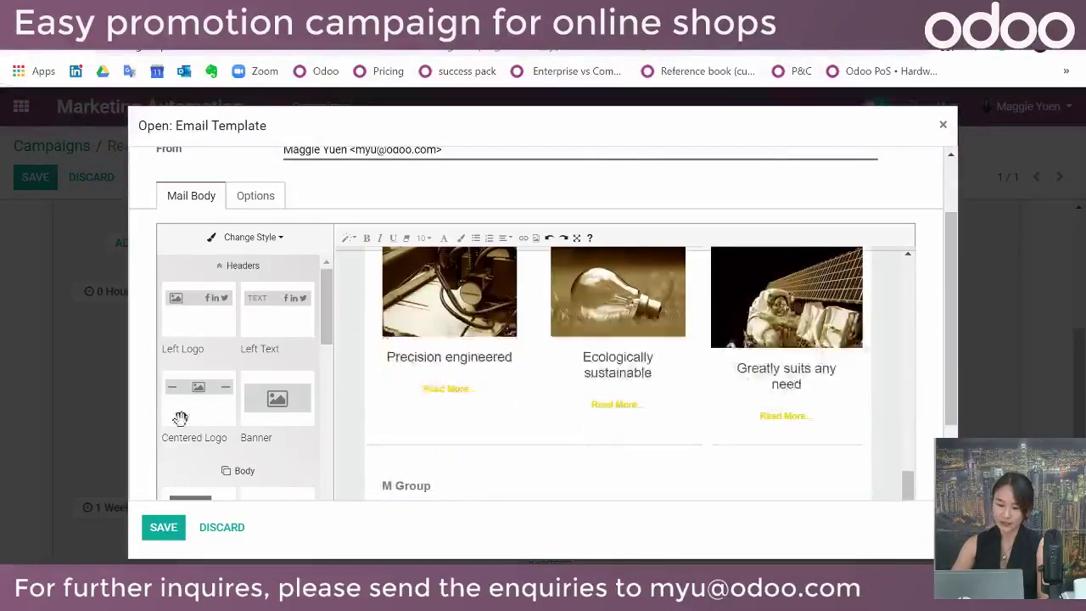
Preview the alternative colour styles for the email template and keep the yellow one
left_click(270, 243)
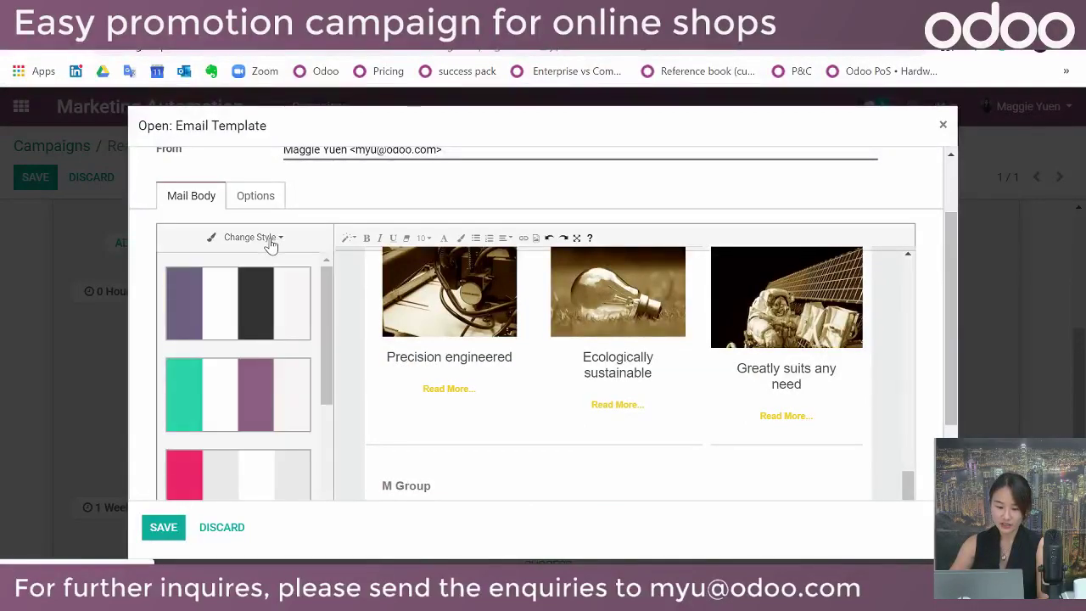
scroll(250, 369, "down", 2)
left_click(252, 366)
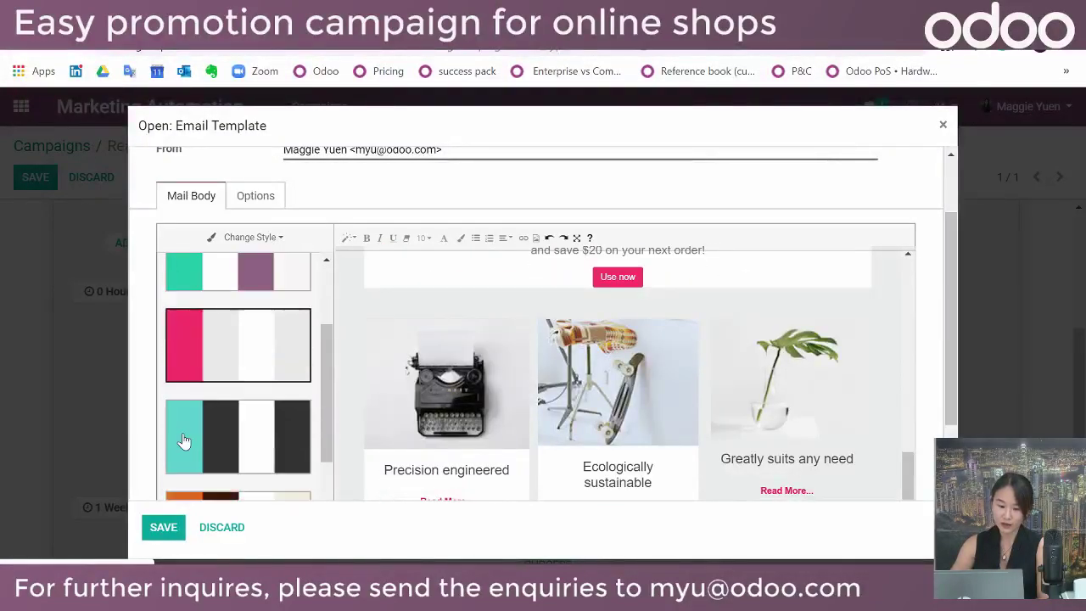
scroll(183, 441, "down", 2)
left_click(204, 305)
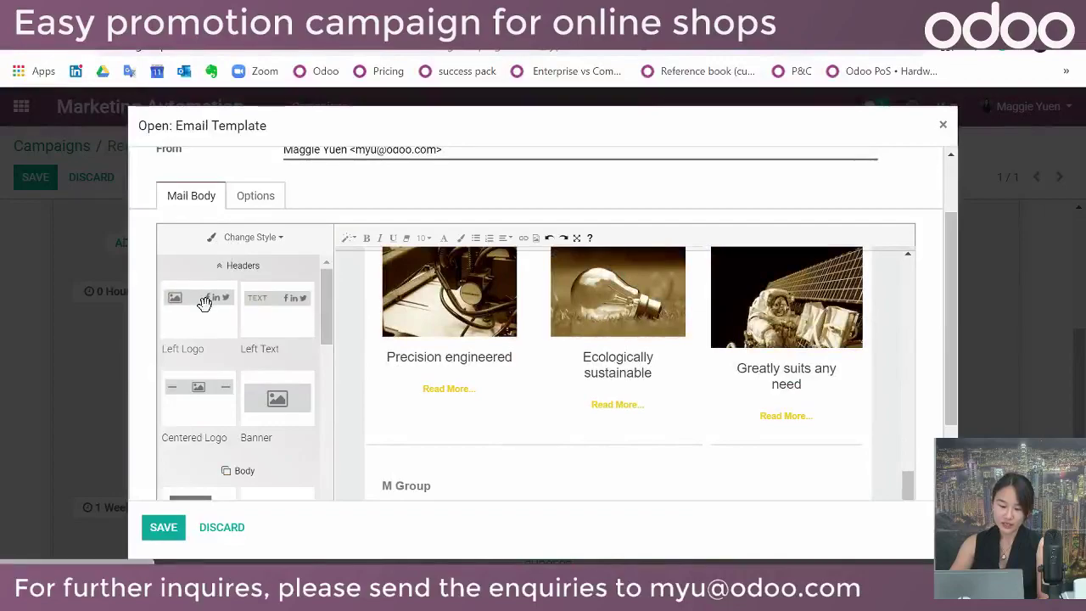
Insert a Comparison block into the email body between the three-column image section and the M Group footer
scroll(218, 399, "down", 3)
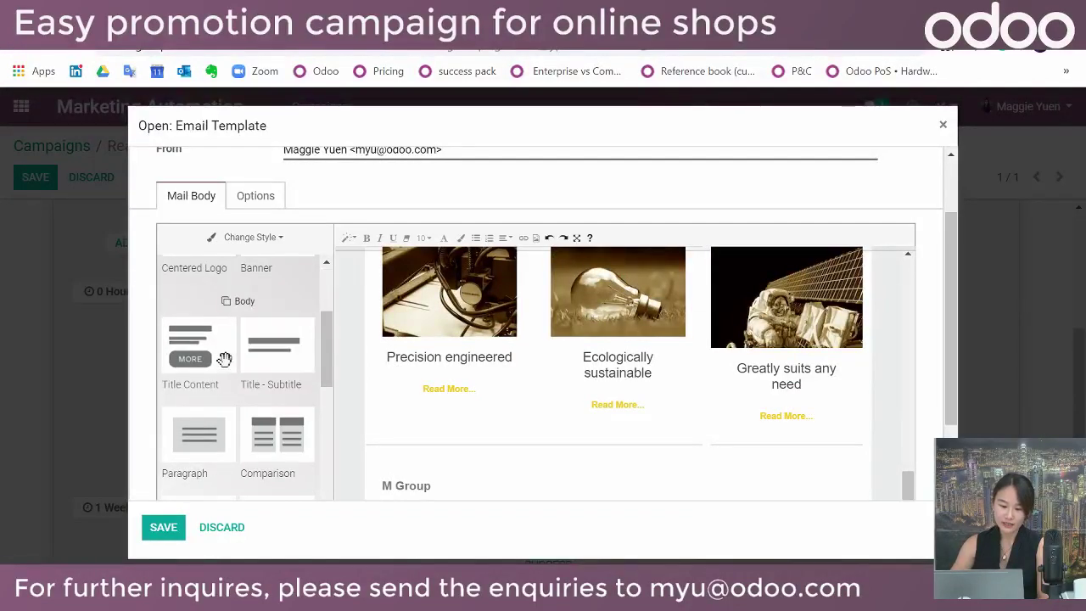
left_click_drag(277, 434, 659, 410)
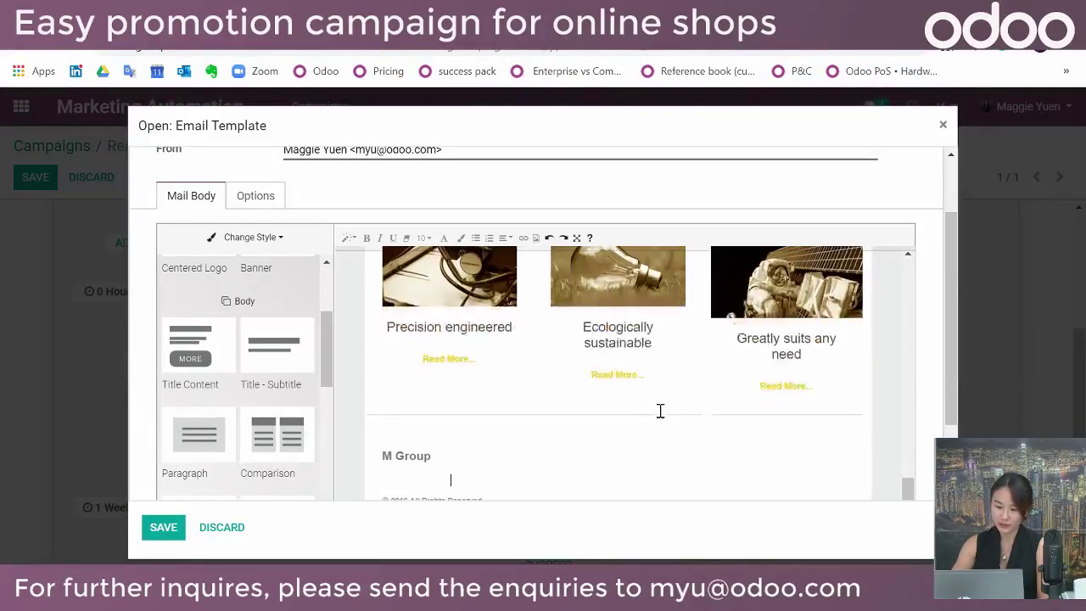
scroll(654, 428, "down", 2)
left_click_drag(274, 317, 612, 307)
scroll(837, 371, "down", 4)
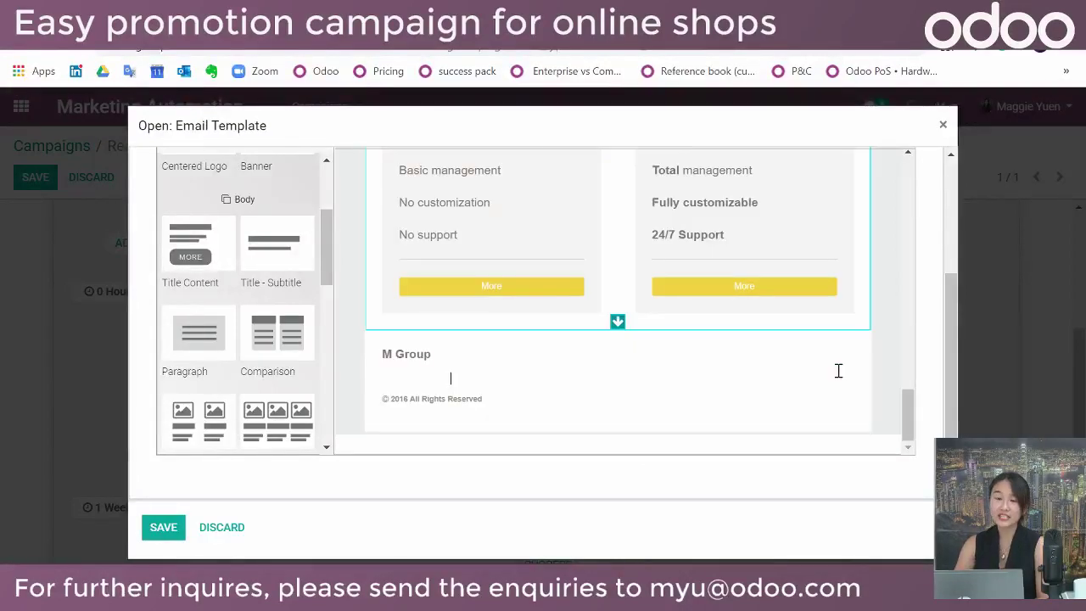
scroll(838, 371, "up", 4)
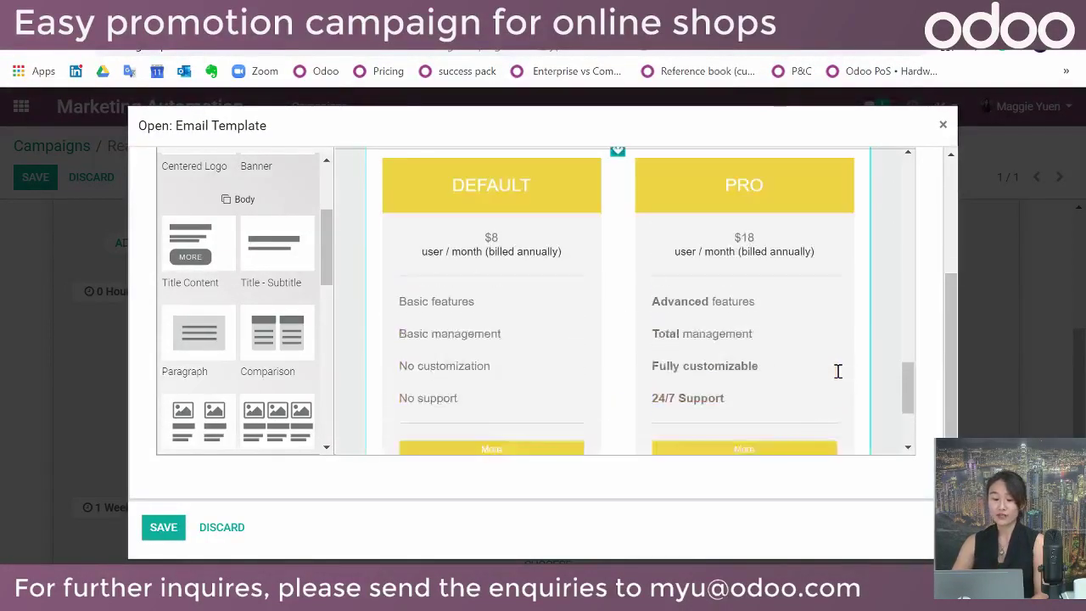
Look for a replacement banner image by searching Unsplash for "fahsion", and leave the image selection without adding one
scroll(838, 371, "up", 10)
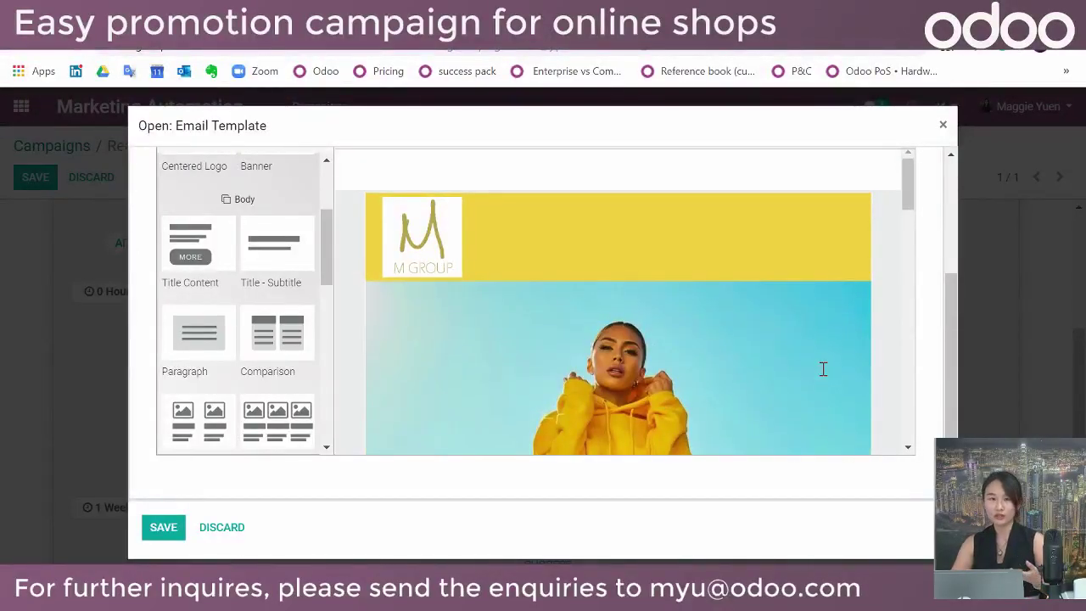
scroll(476, 205, "up", 2)
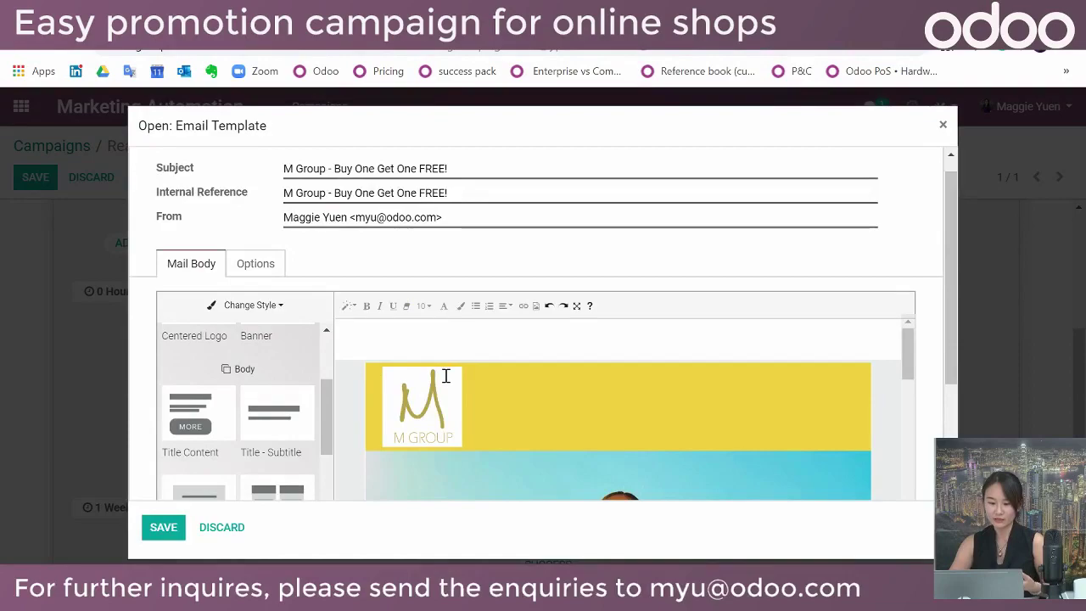
scroll(573, 403, "down", 2)
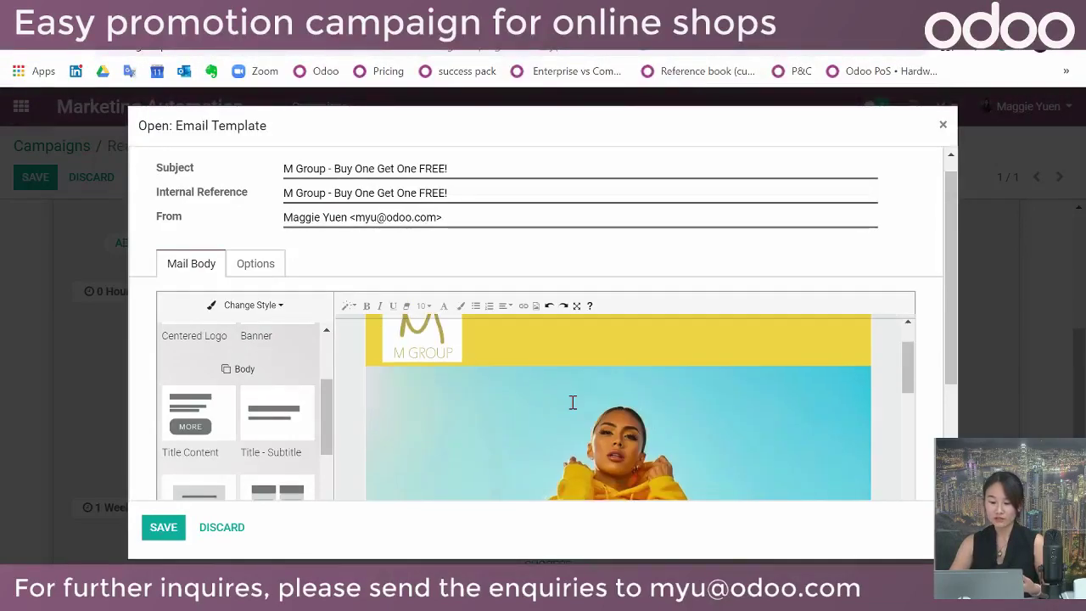
left_click(573, 402)
double_click(573, 402)
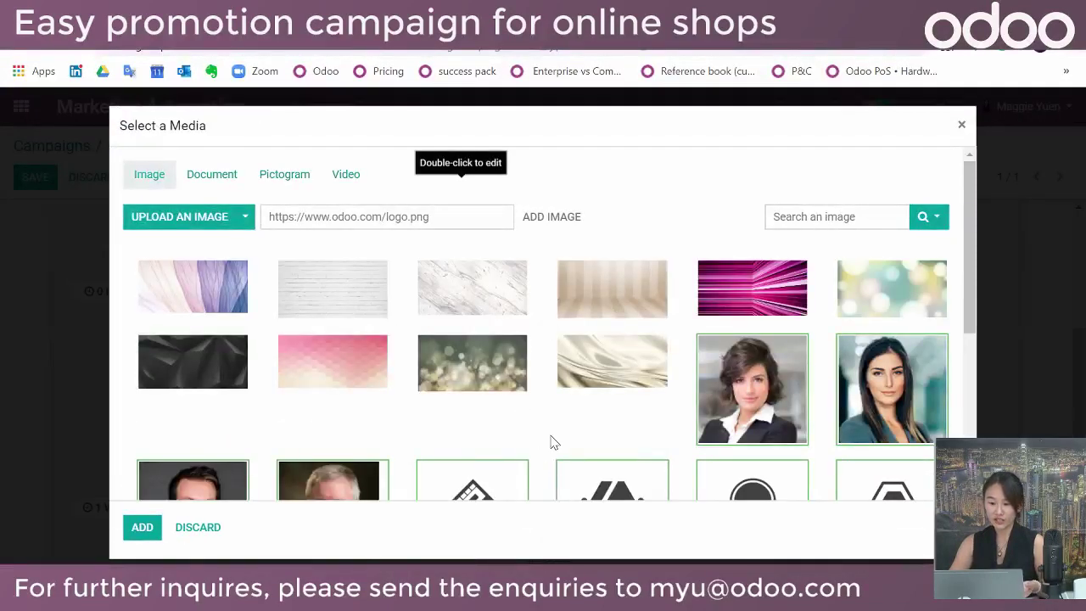
left_click(824, 218)
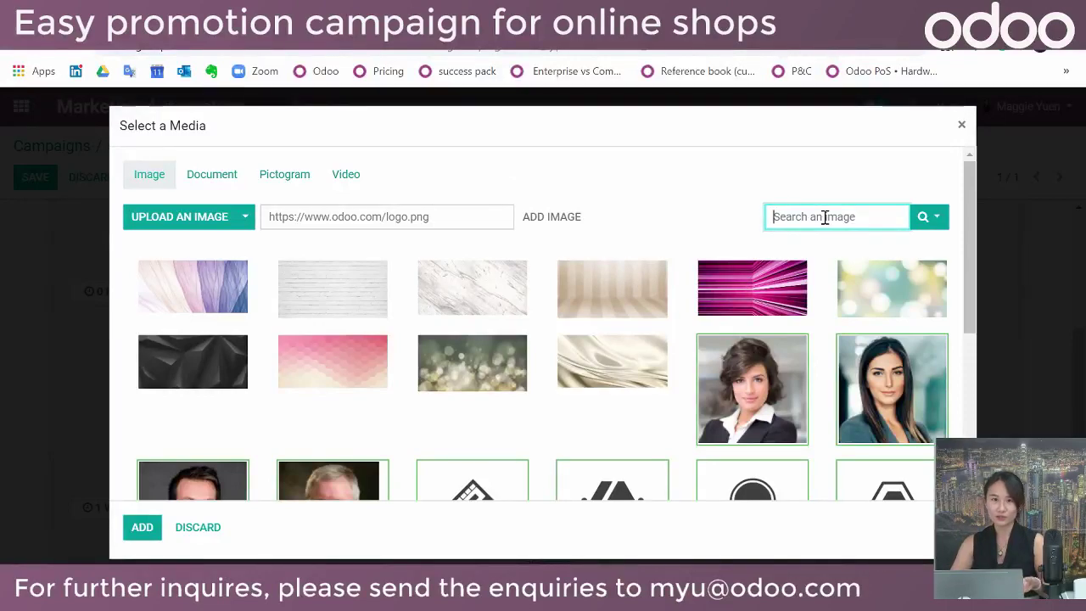
type("fahsion")
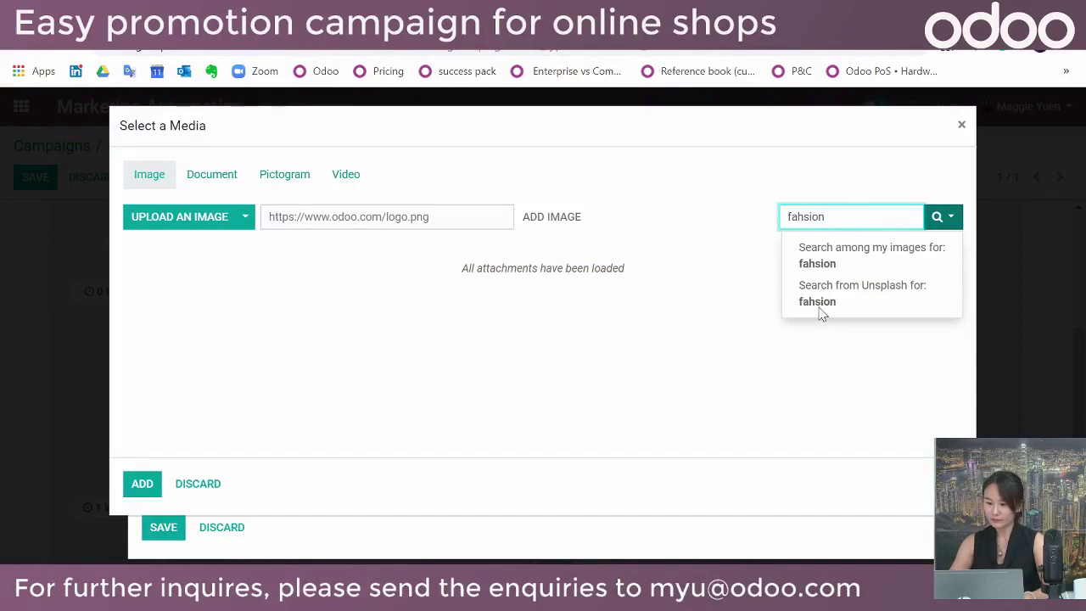
left_click(827, 300)
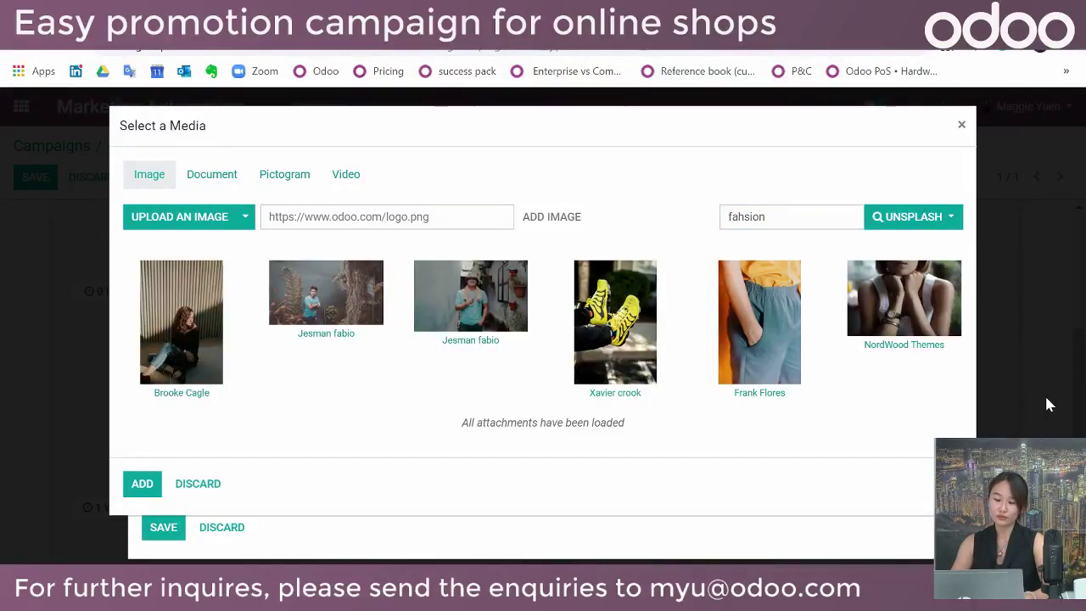
left_click(202, 484)
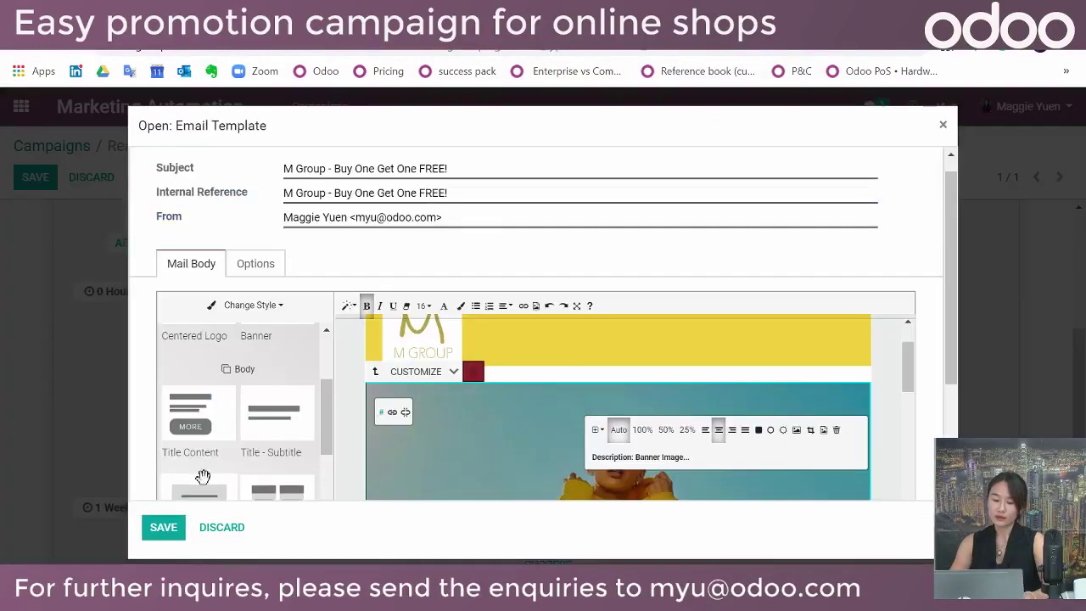
Change the offer date line under "BUY ONE GET ONE FREE" to read "BEFORE 2nd OCT"
scroll(571, 348, "down", 8)
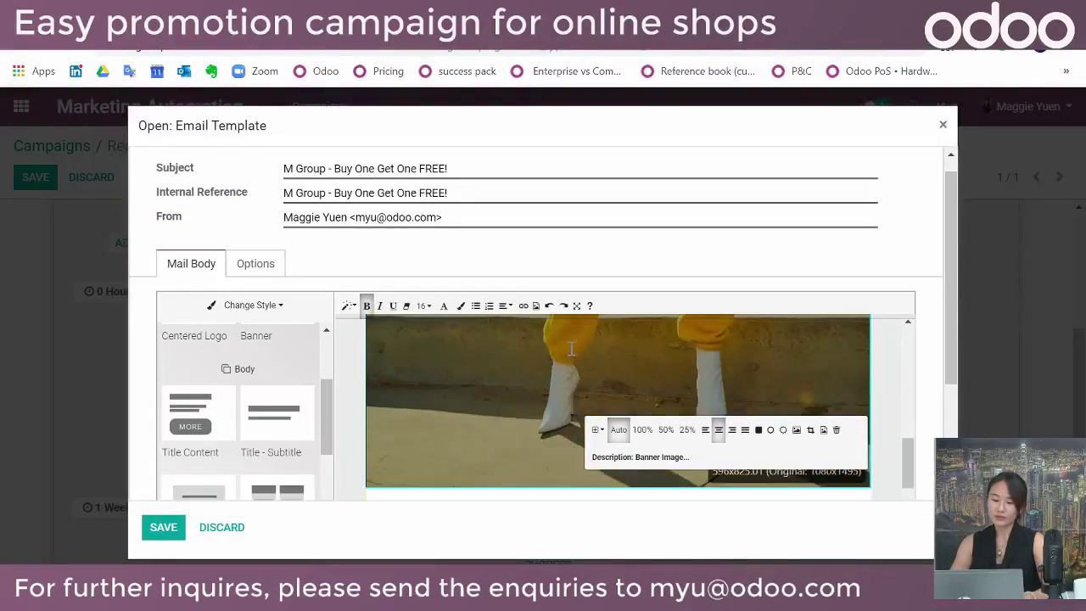
scroll(571, 348, "down", 4)
scroll(571, 348, "up", 5)
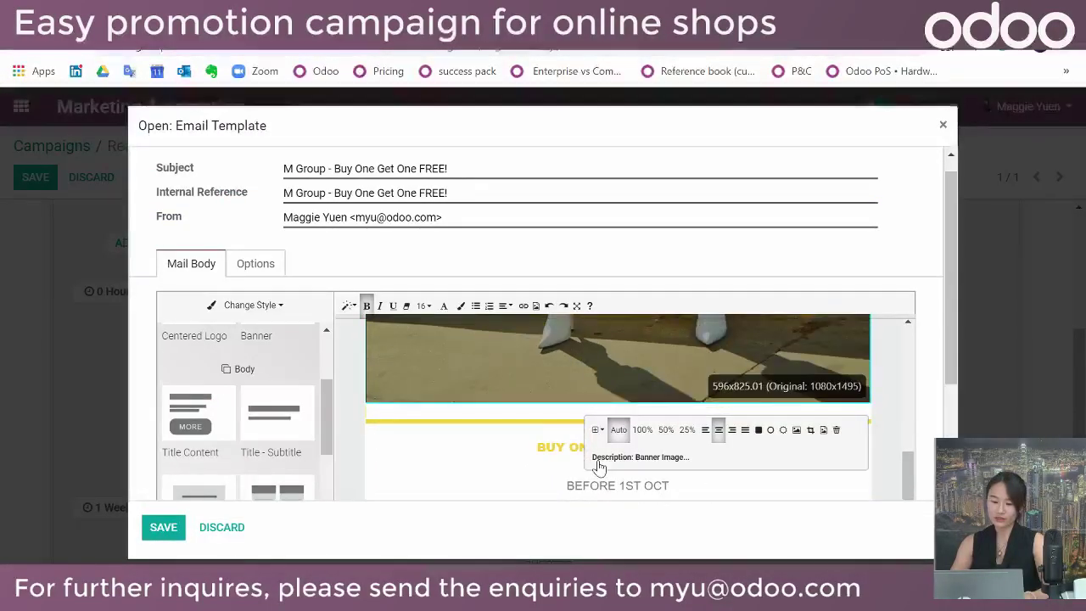
scroll(598, 467, "down", 2)
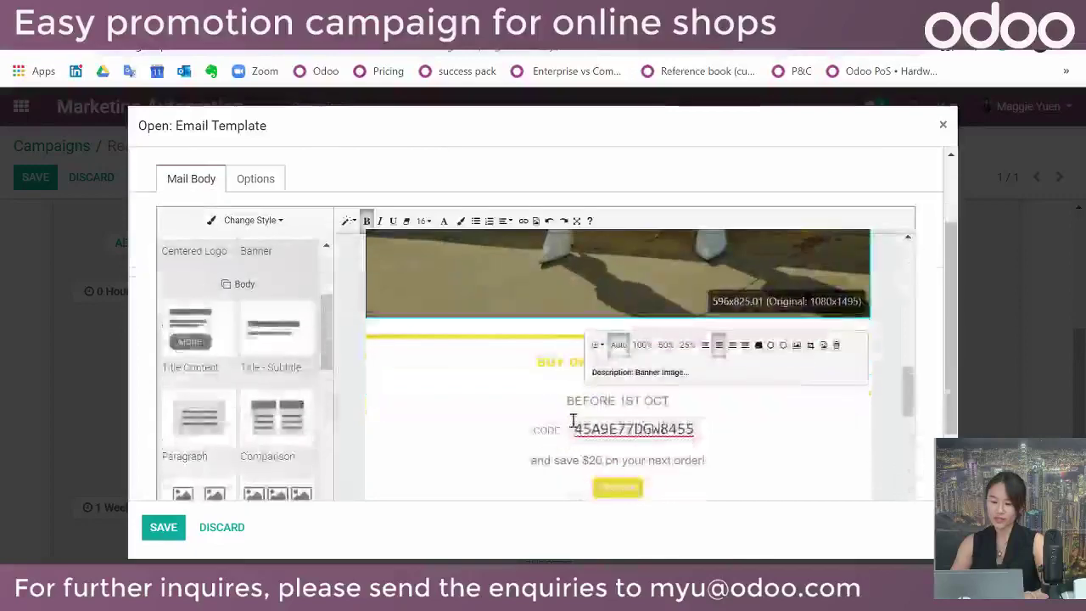
left_click(628, 401)
scroll(628, 400, "down", 1)
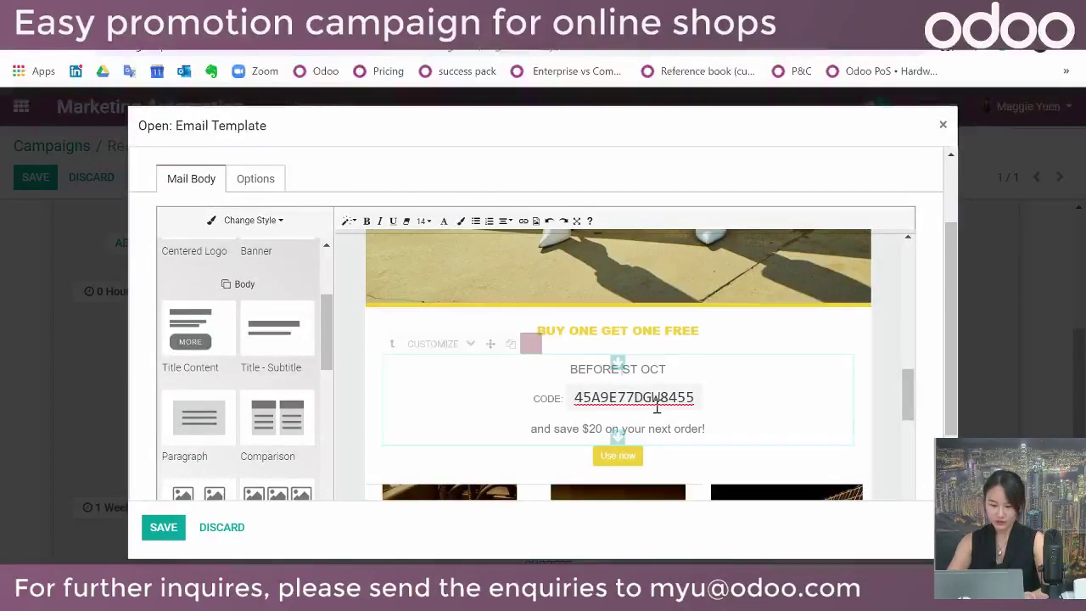
left_click(641, 367)
key("BackSpace")
key("BackSpace")
type("nd")
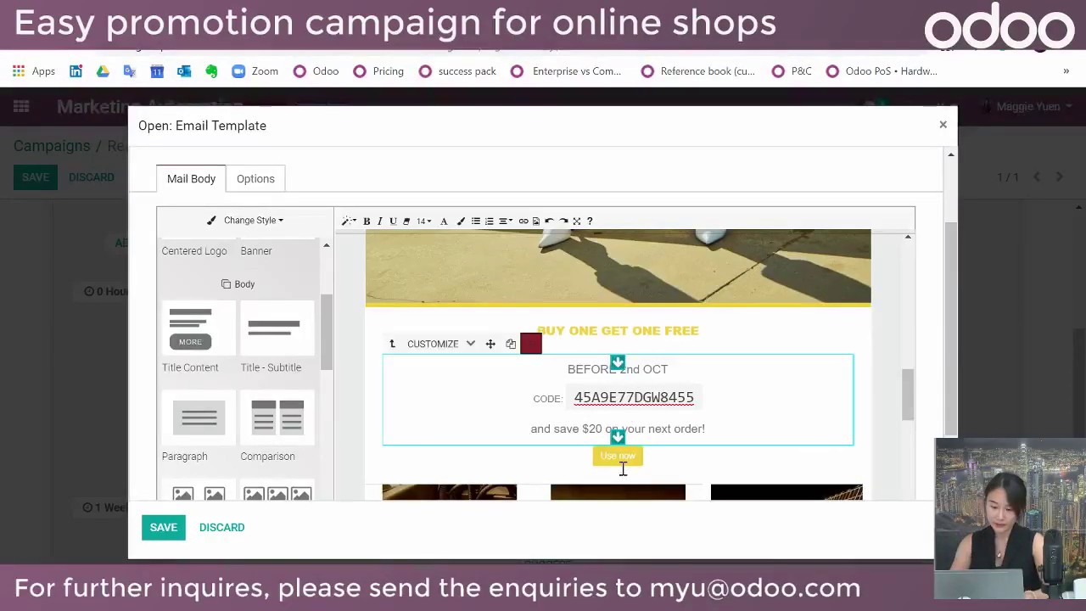
Save the email template and the Email #1 activity, returning to the campaign's workflow
scroll(691, 400, "down", 5)
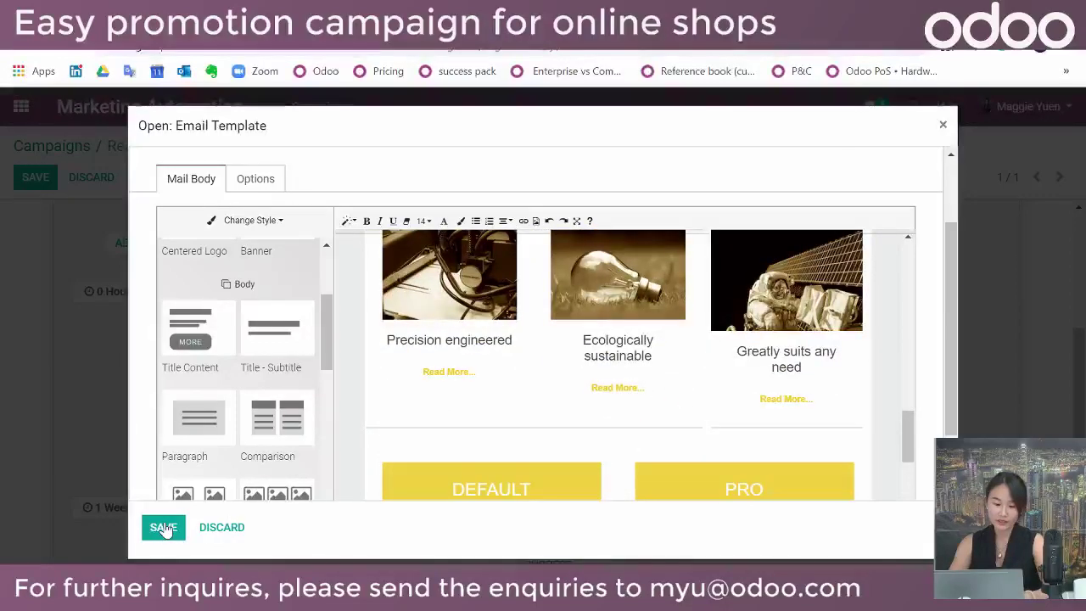
left_click(164, 528)
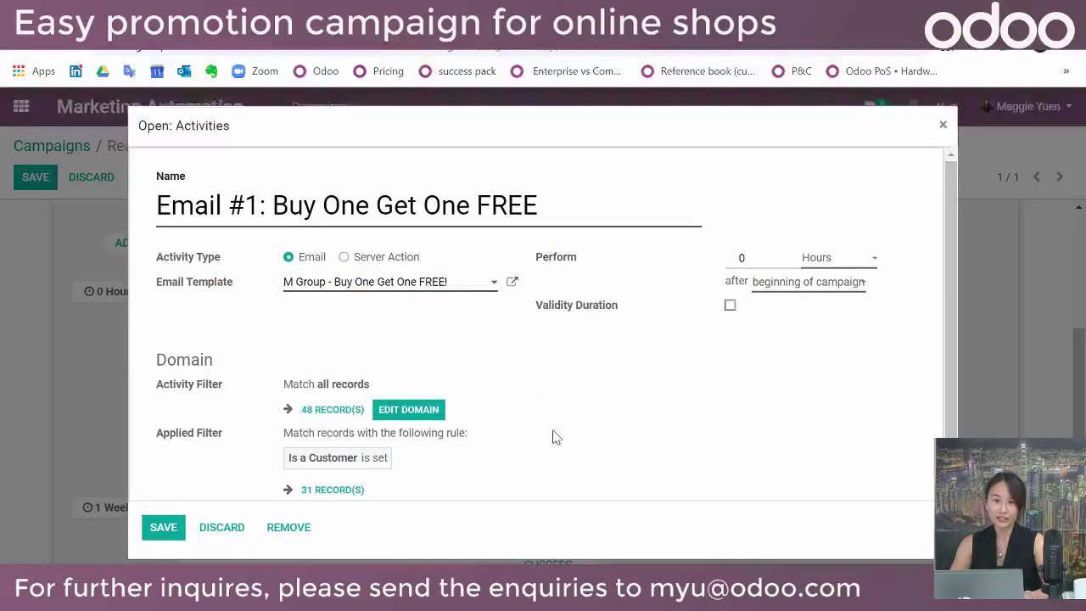
scroll(552, 437, "down", 1)
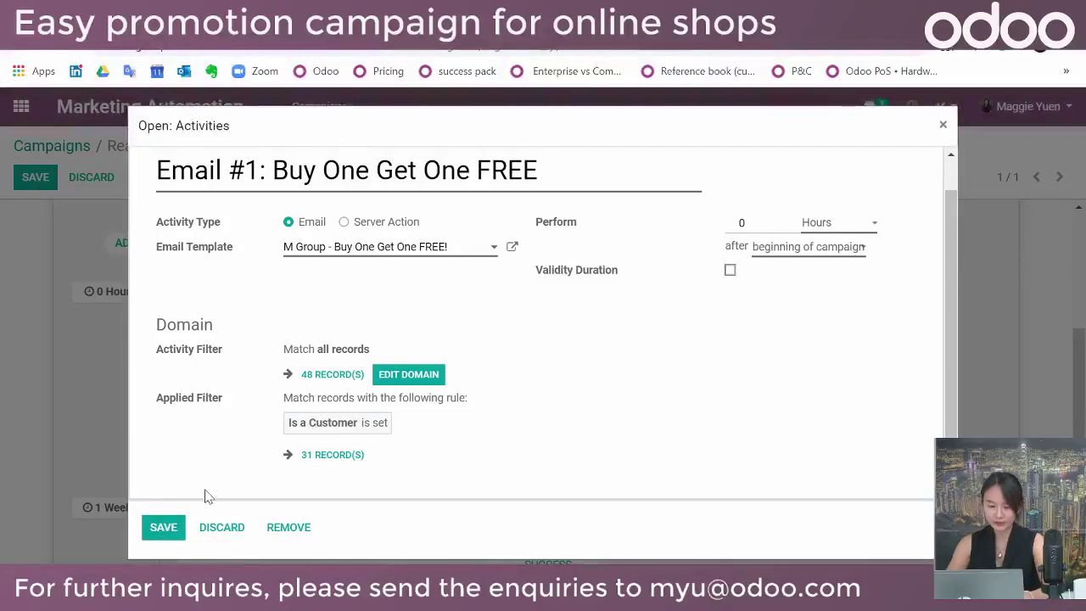
left_click(163, 527)
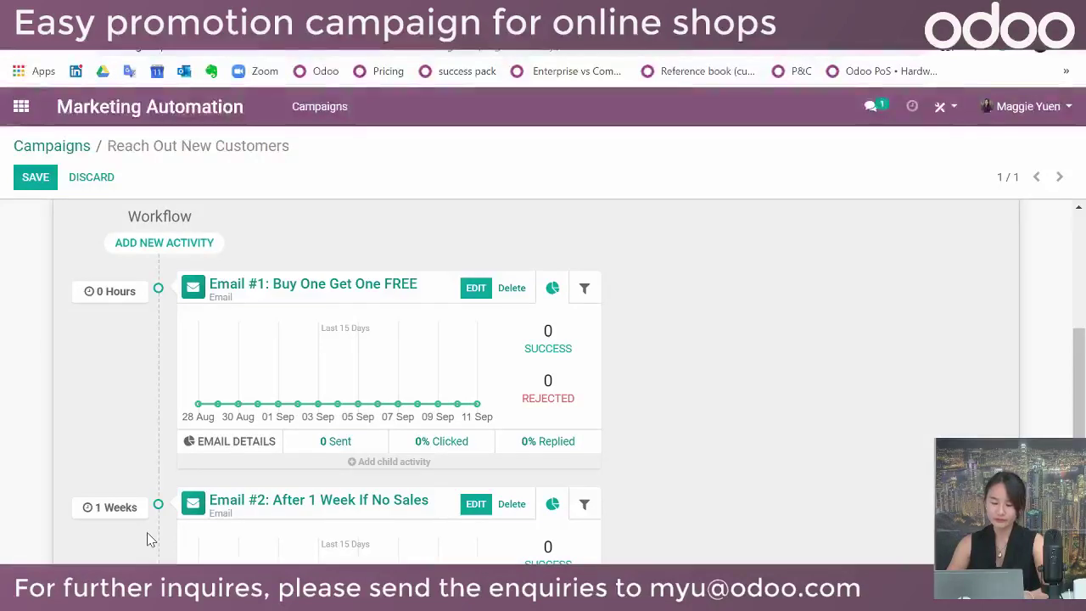
scroll(154, 441, "down", 1)
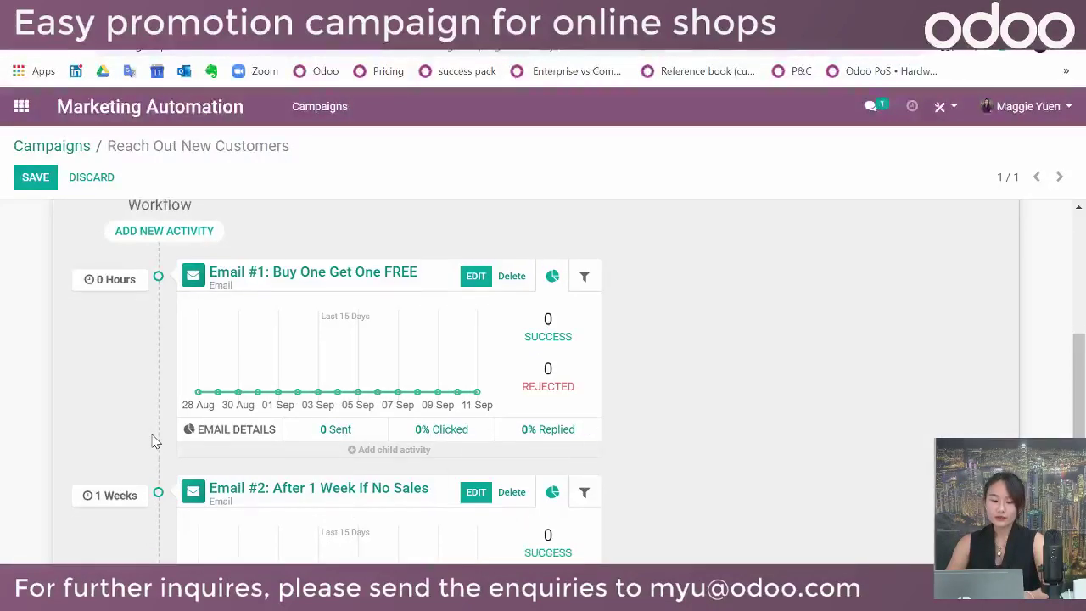
scroll(154, 441, "up", 1)
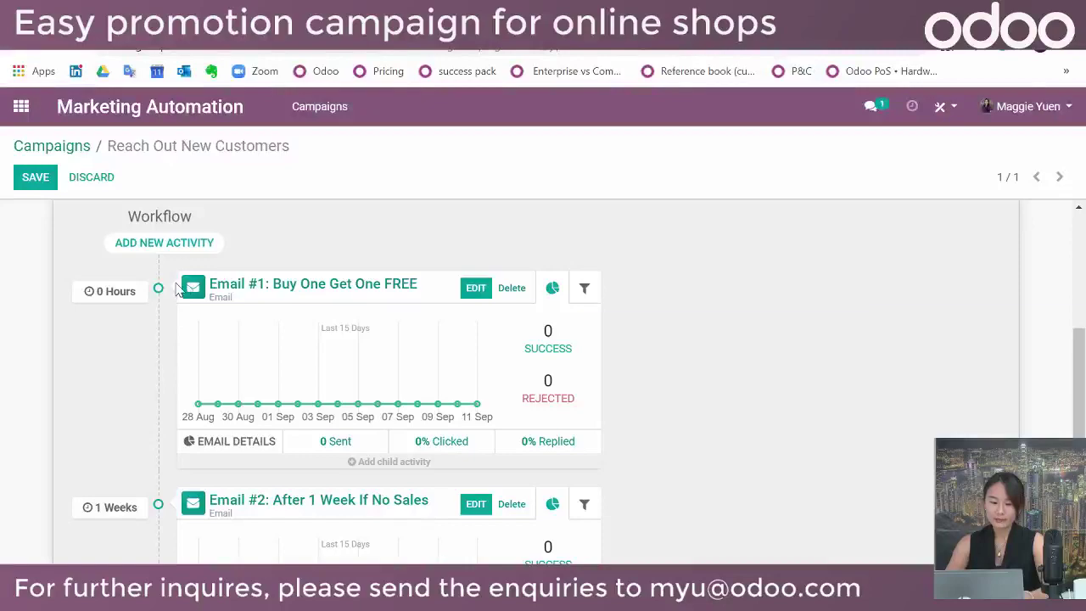
Add a child activity to Email #1 that triggers when the mail is clicked, and name it "Promotion"
mouse_move(390, 462)
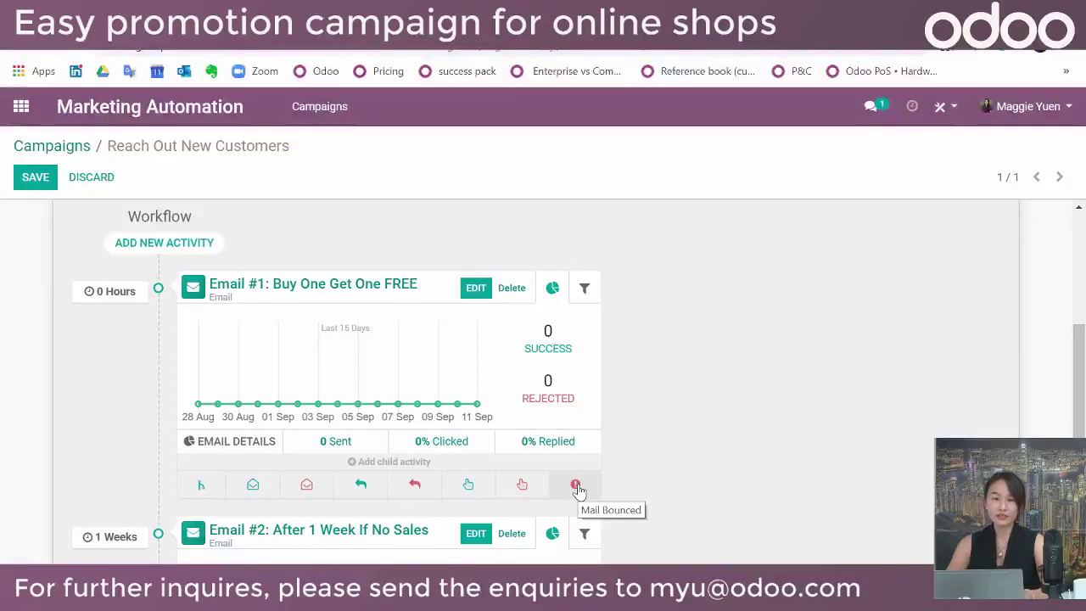
left_click(471, 486)
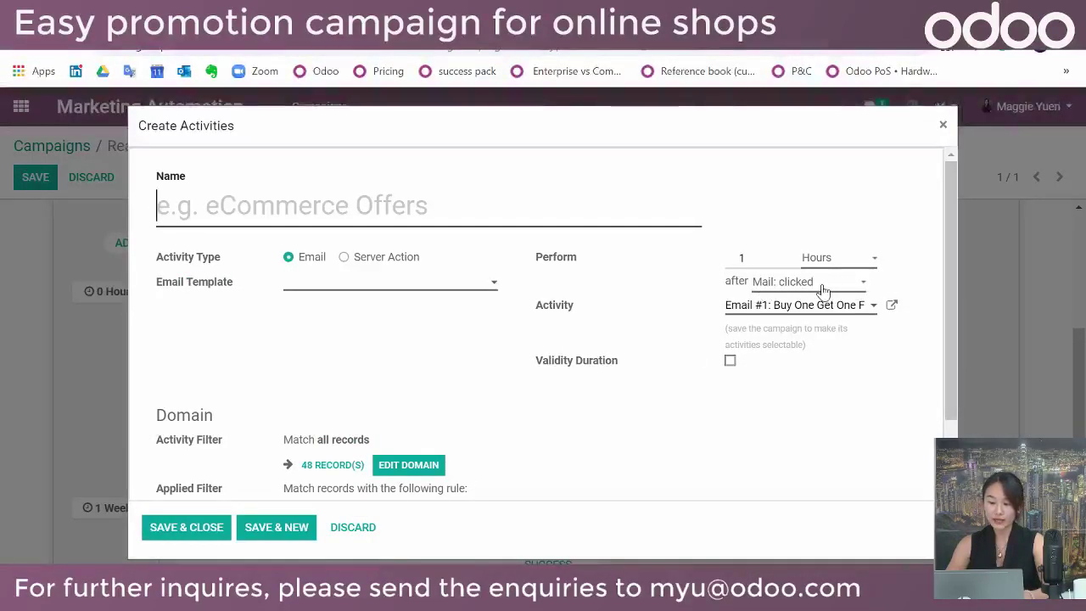
left_click(252, 208)
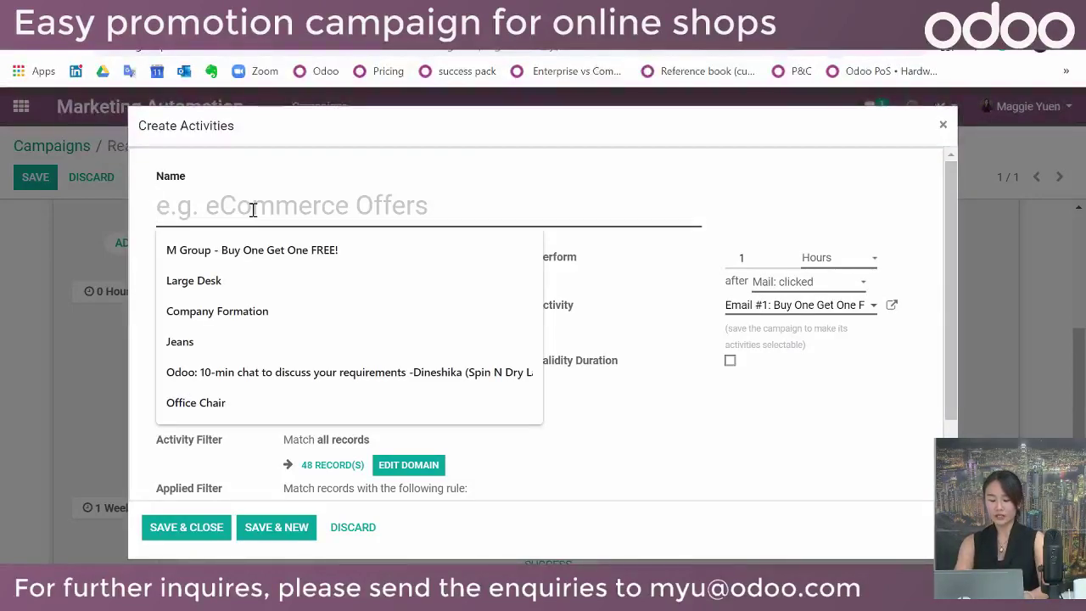
type("Promotion")
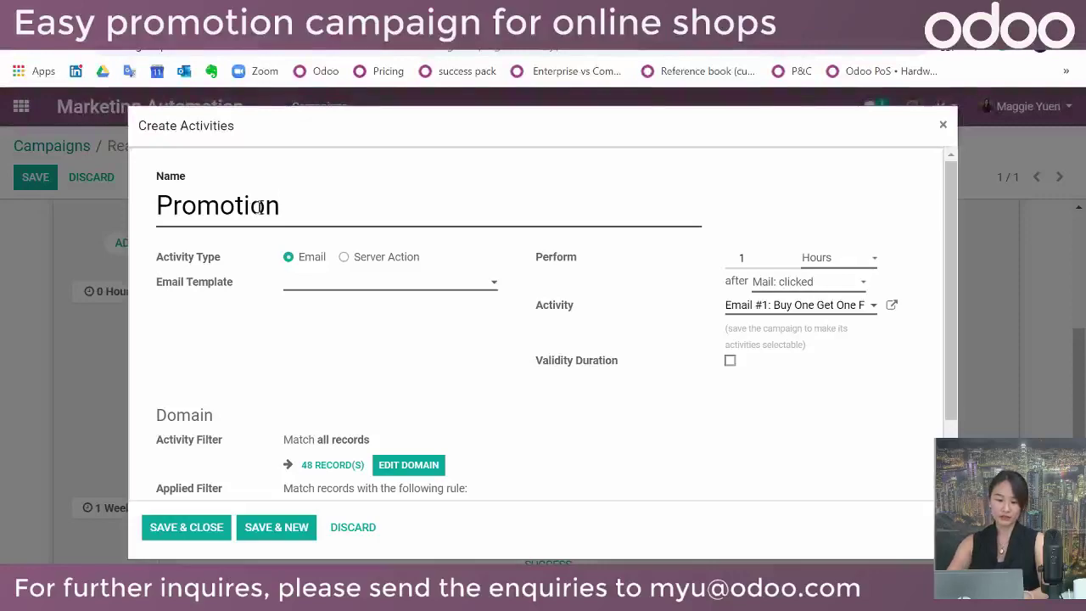
Create a new email template for the Promotion activity using the "New Arrivals" product layout for the mail body
left_click(353, 290)
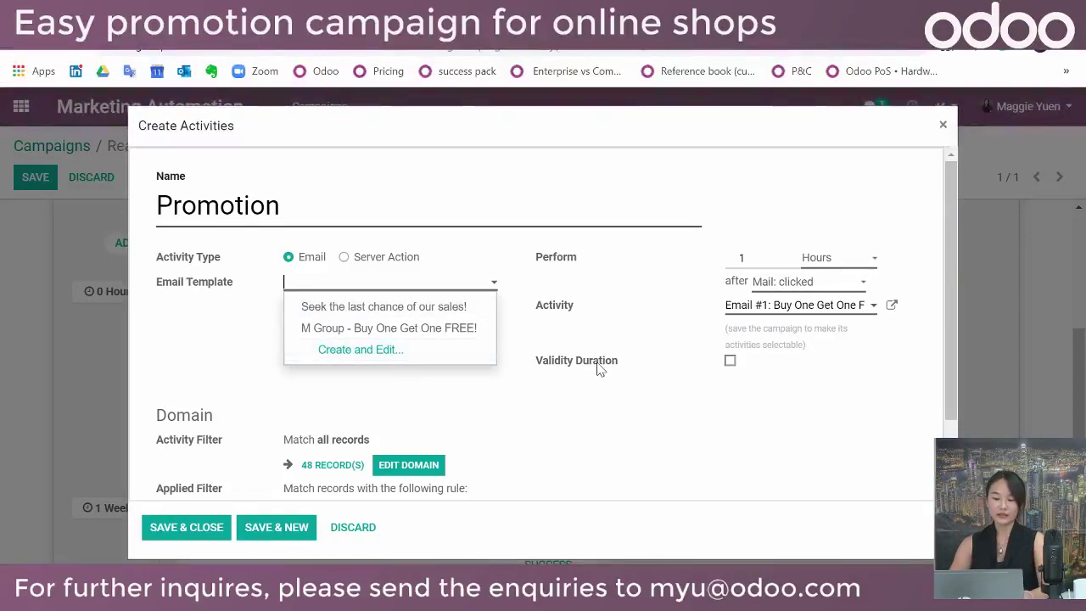
left_click(460, 353)
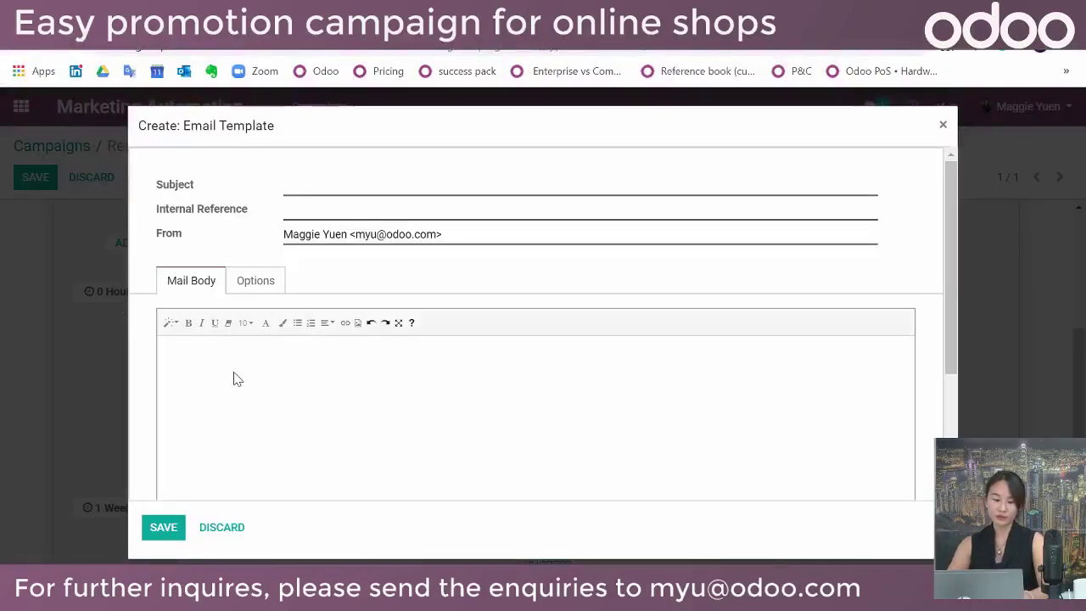
scroll(254, 386, "down", 3)
scroll(255, 386, "down", 2)
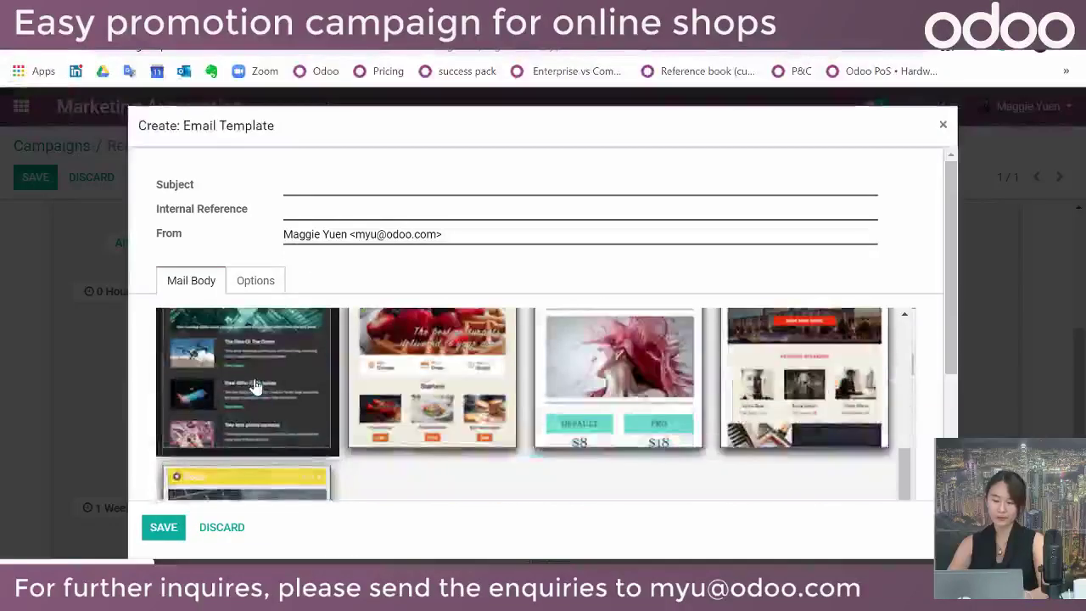
scroll(272, 421, "up", 4)
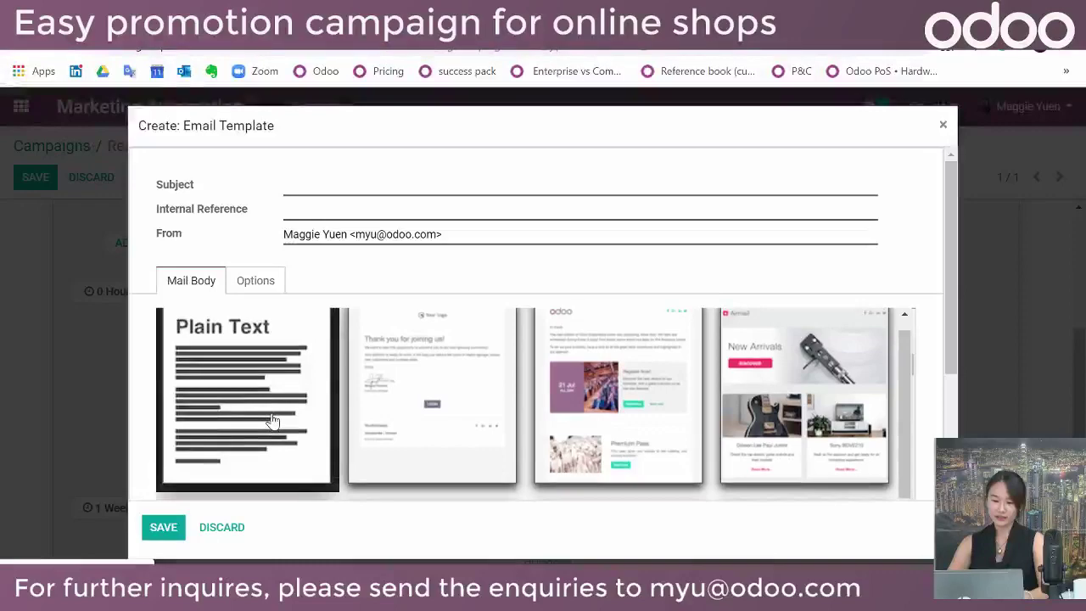
left_click(791, 416)
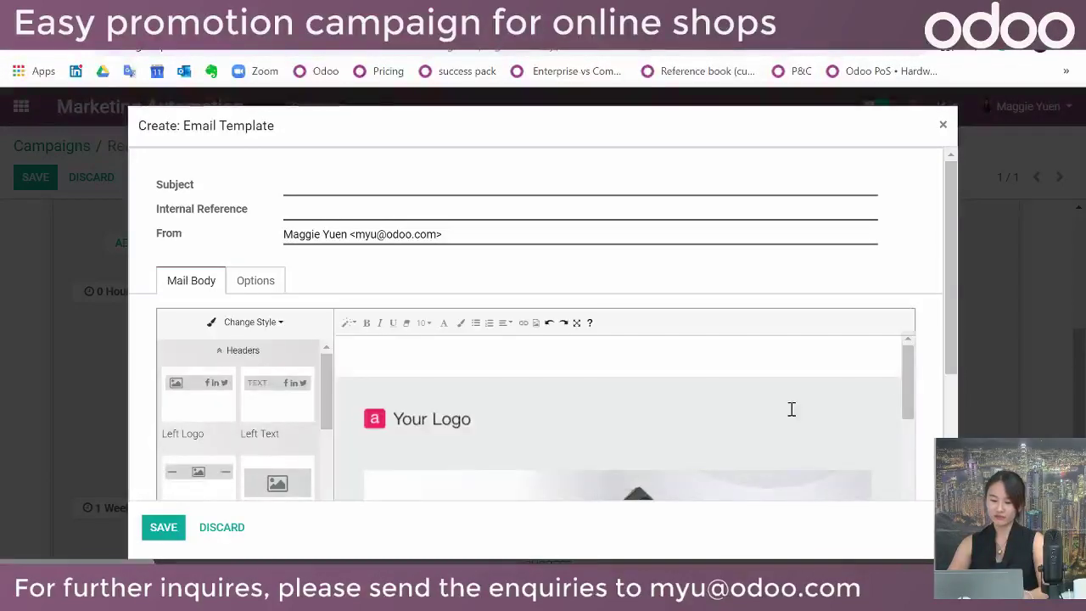
scroll(791, 409, "down", 5)
scroll(791, 409, "up", 5)
scroll(679, 356, "down", 1)
Set the email template's subject to "Crazy promotion" and save the template
left_click(376, 179)
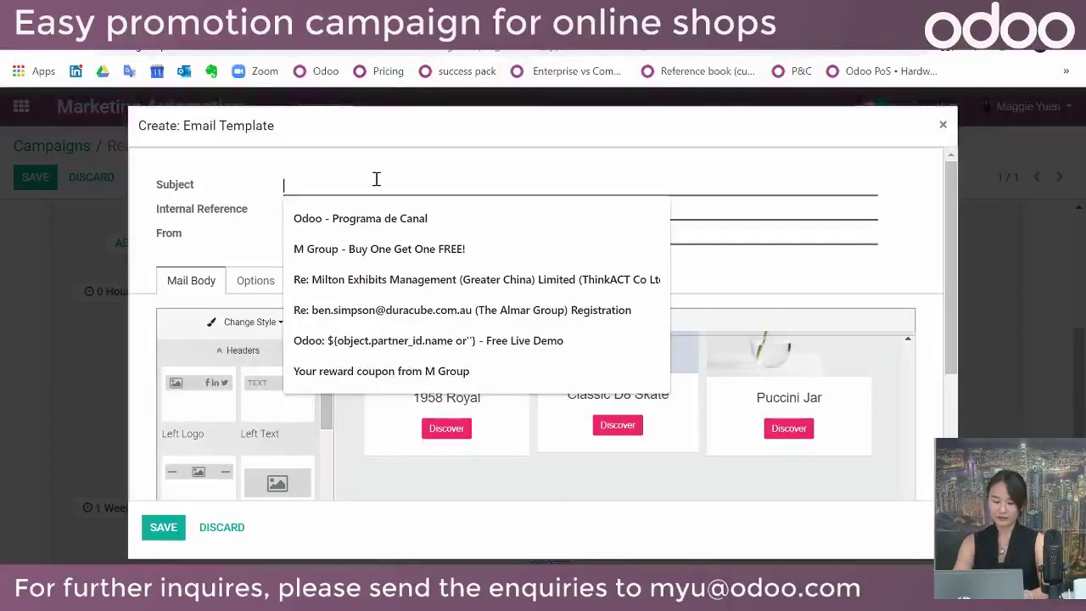
type("Gre")
key("BackSpace")
type("Cr")
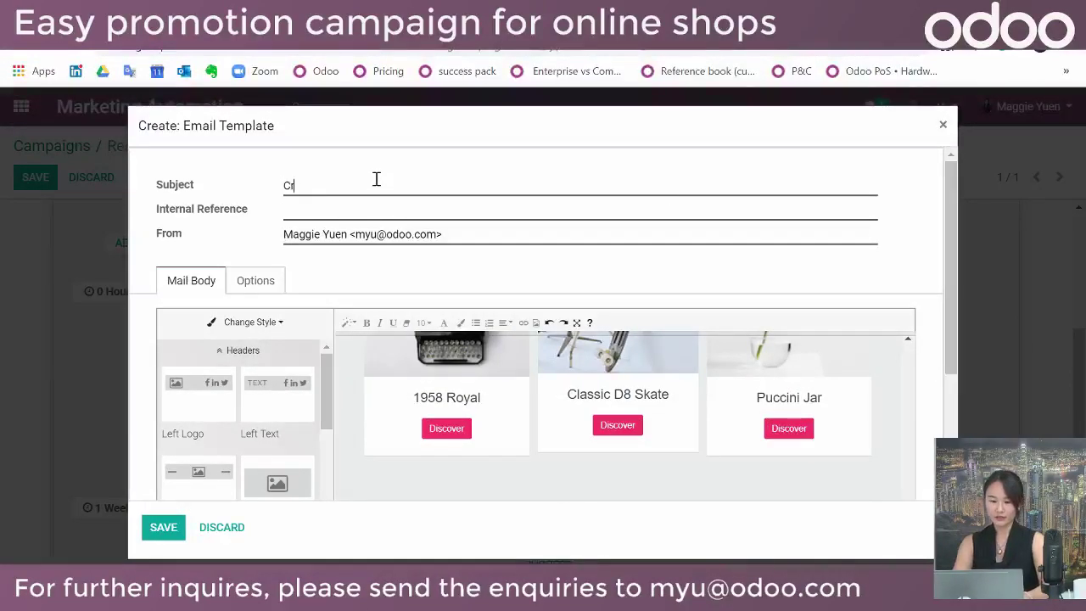
type("azy promotion")
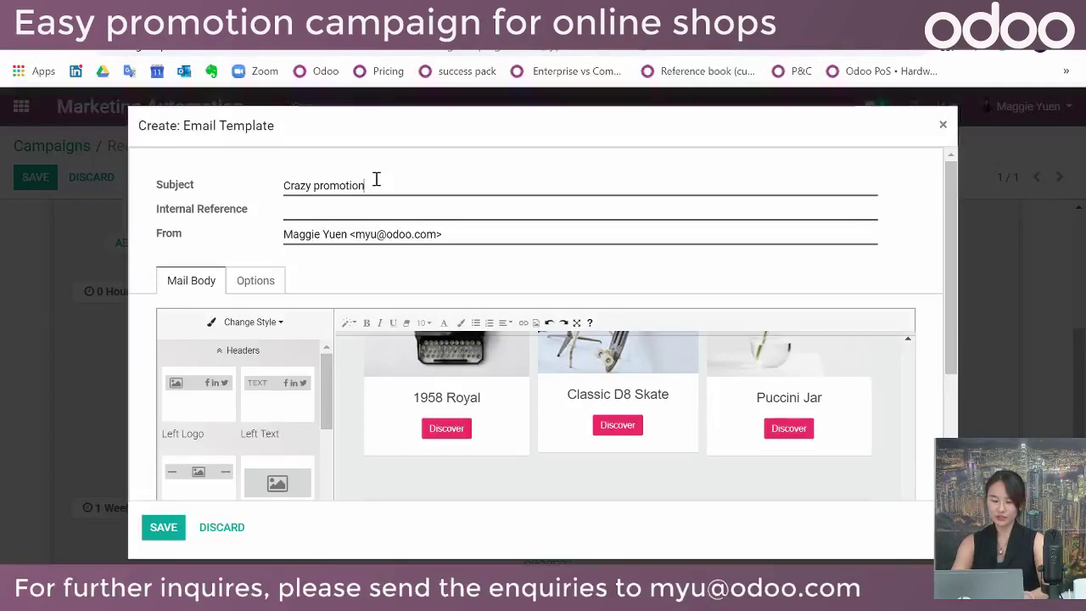
left_click(162, 535)
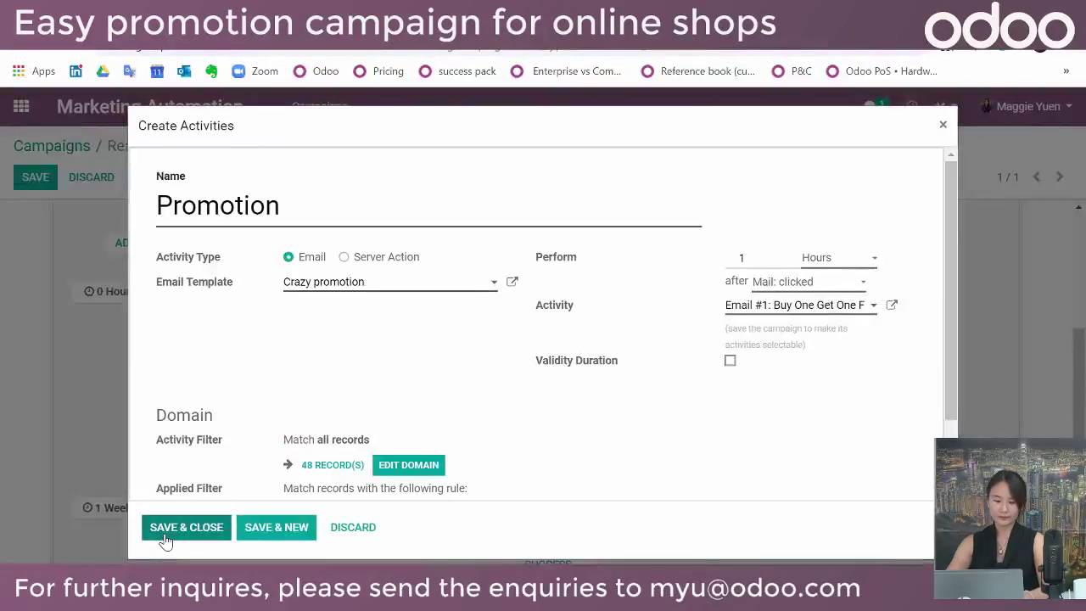
Examine the contact fields available for a rule in the Promotion activity's filter, and discard the domain edit
scroll(340, 390, "down", 2)
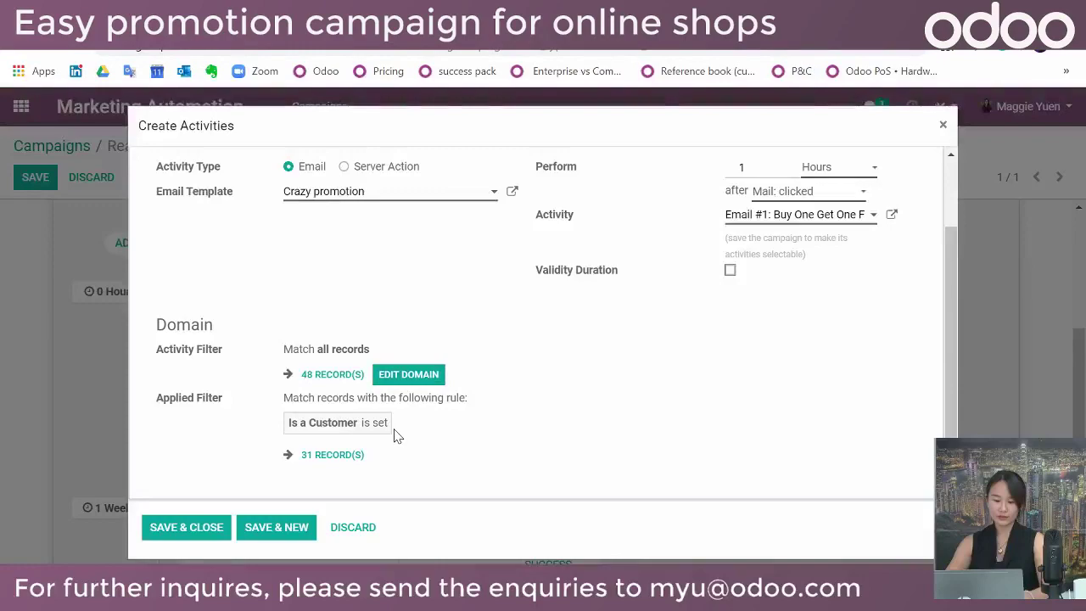
left_click(431, 376)
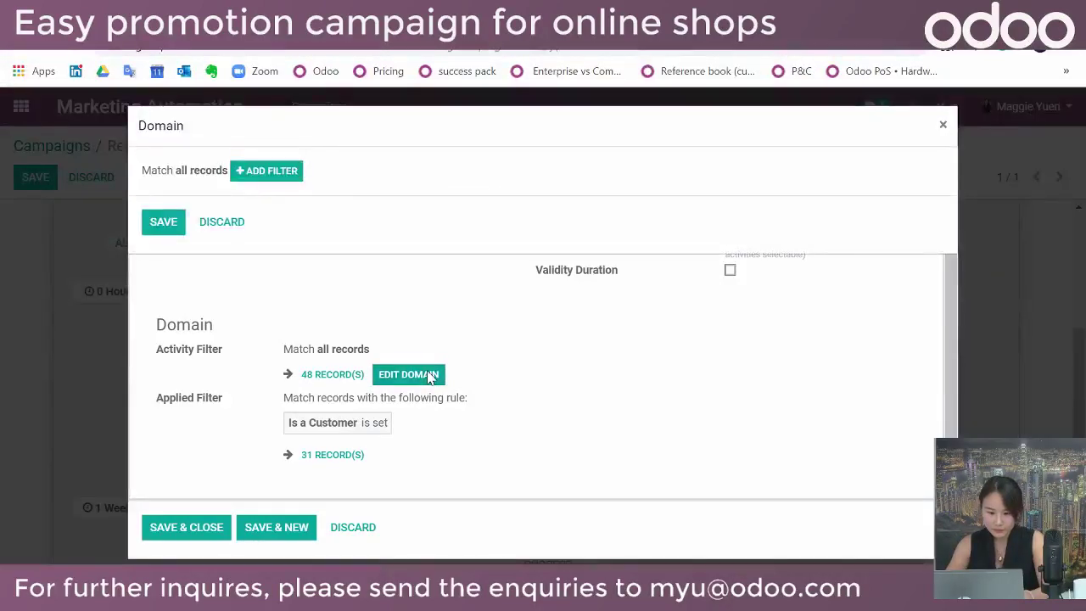
left_click(283, 181)
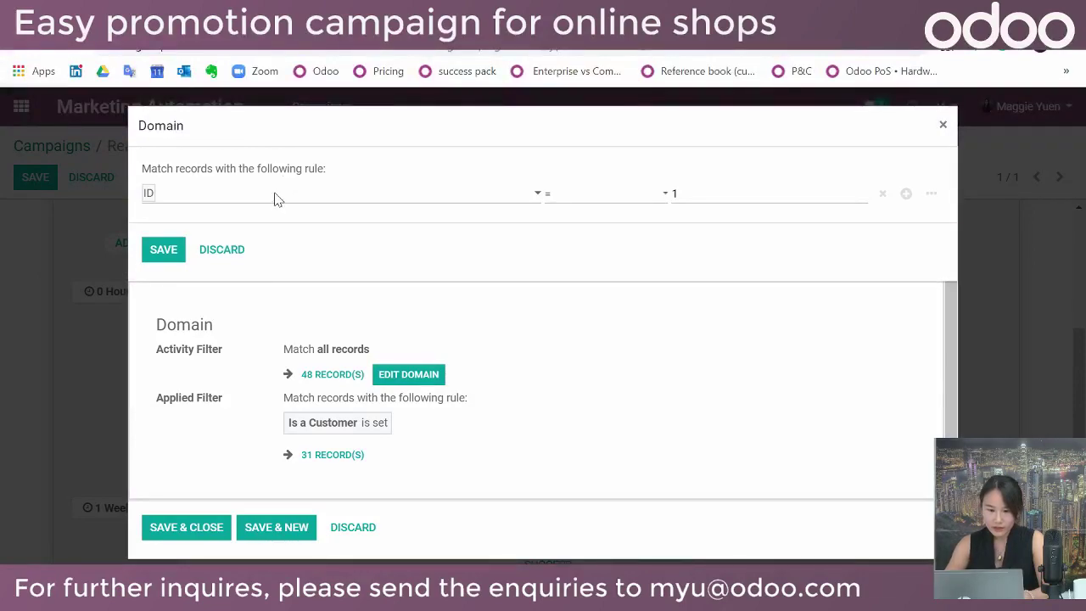
left_click(274, 197)
scroll(252, 402, "down", 6)
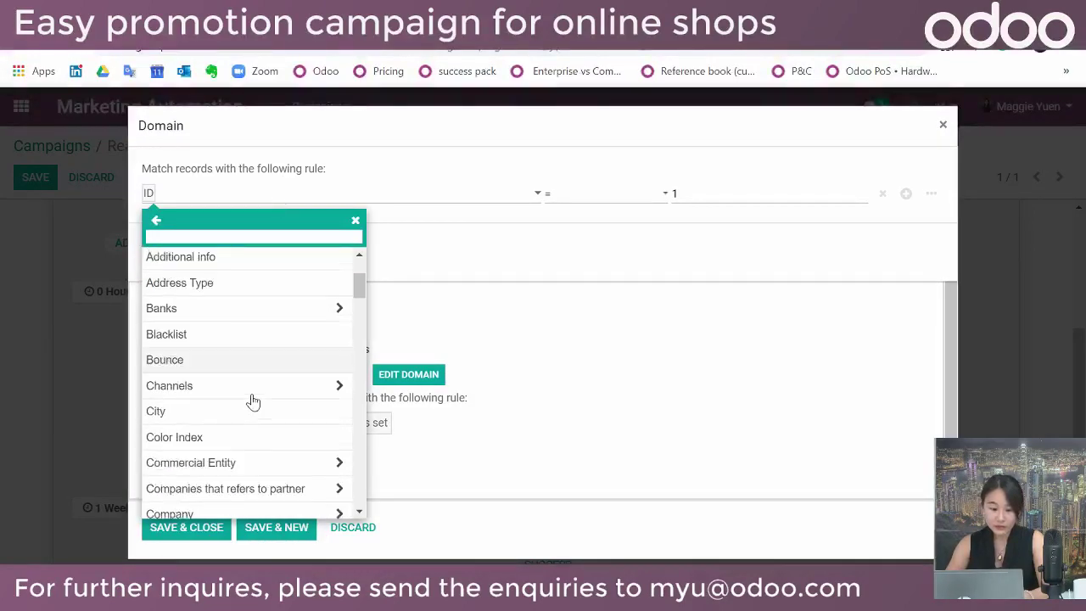
scroll(256, 412, "down", 1)
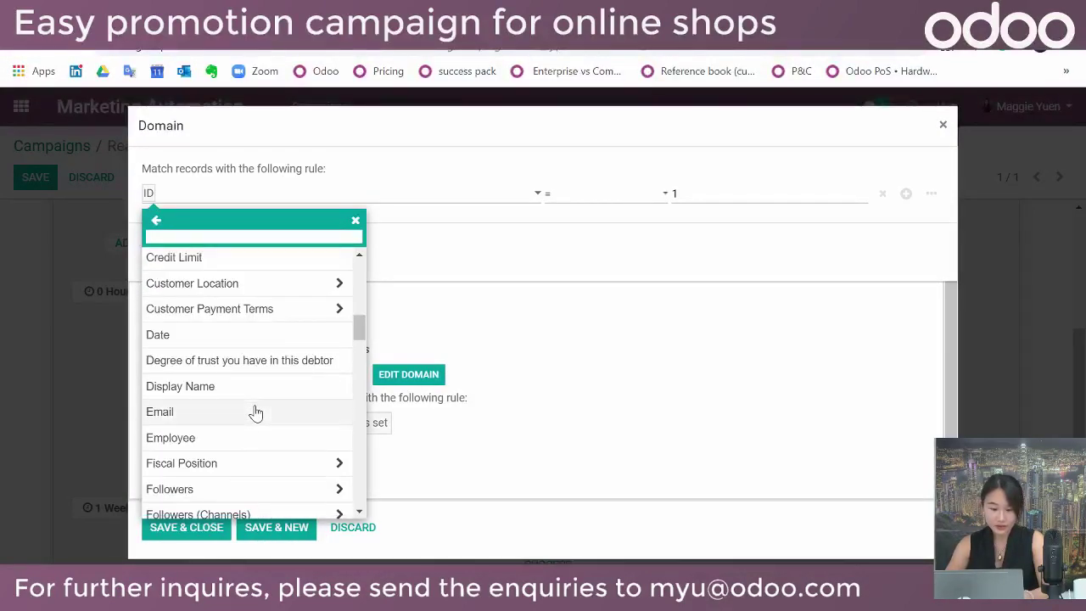
scroll(199, 477, "down", 3)
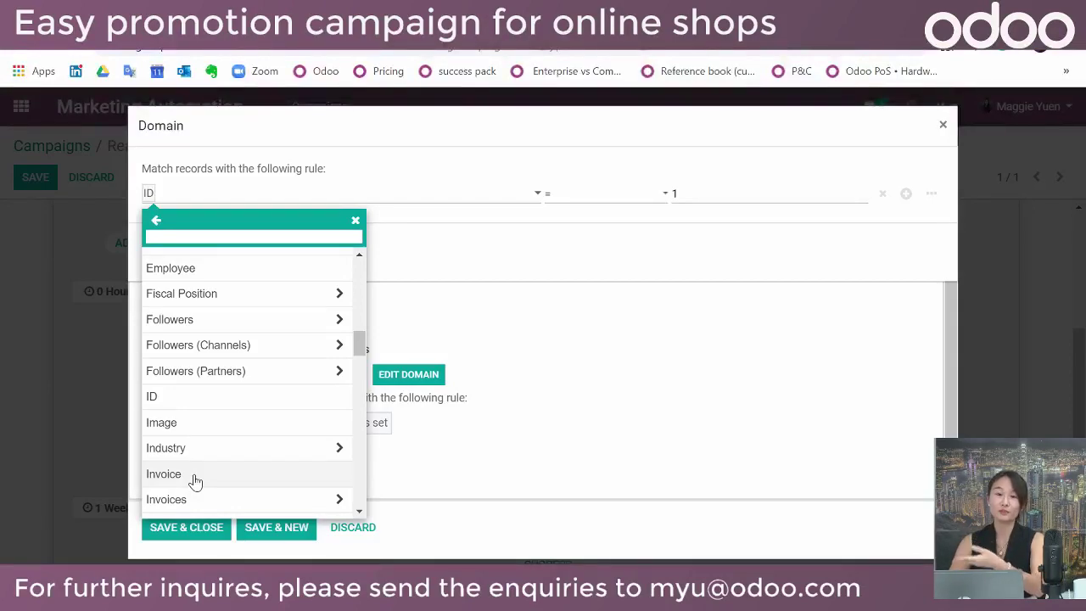
scroll(195, 476, "up", 8)
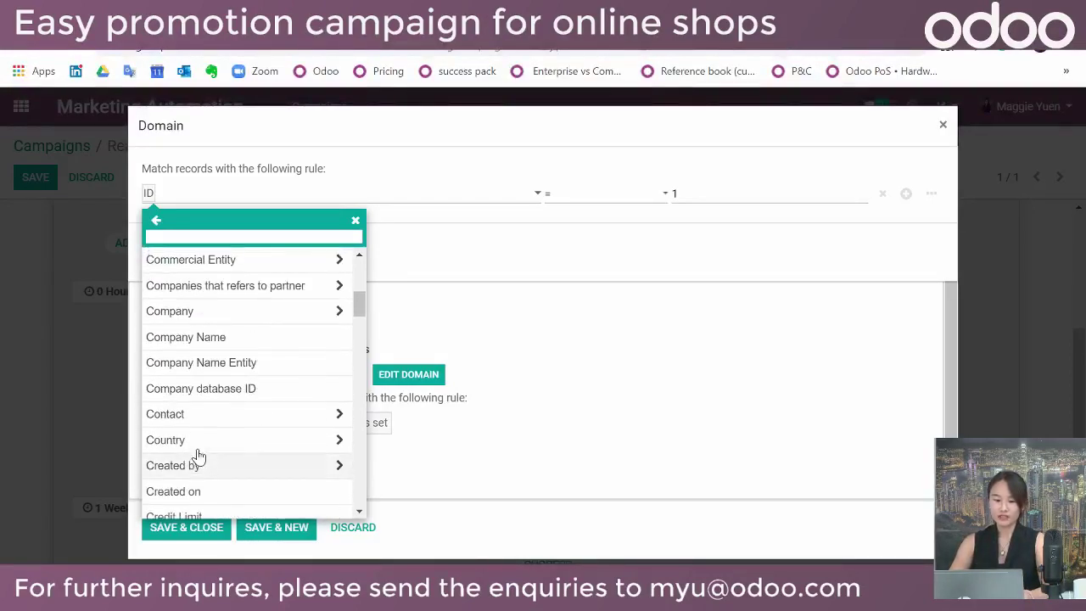
left_click(610, 324)
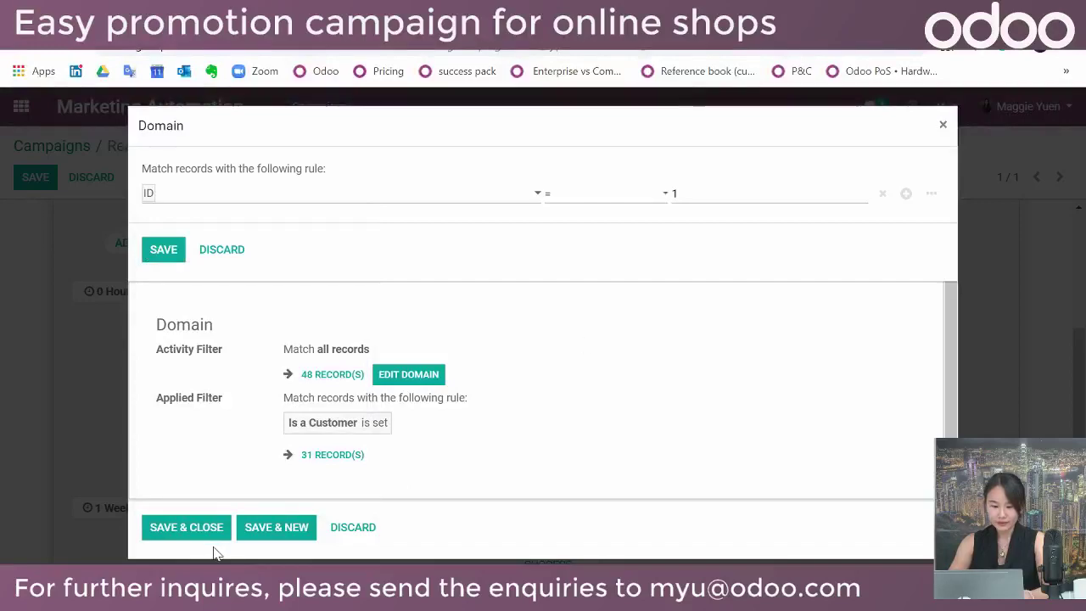
left_click(224, 255)
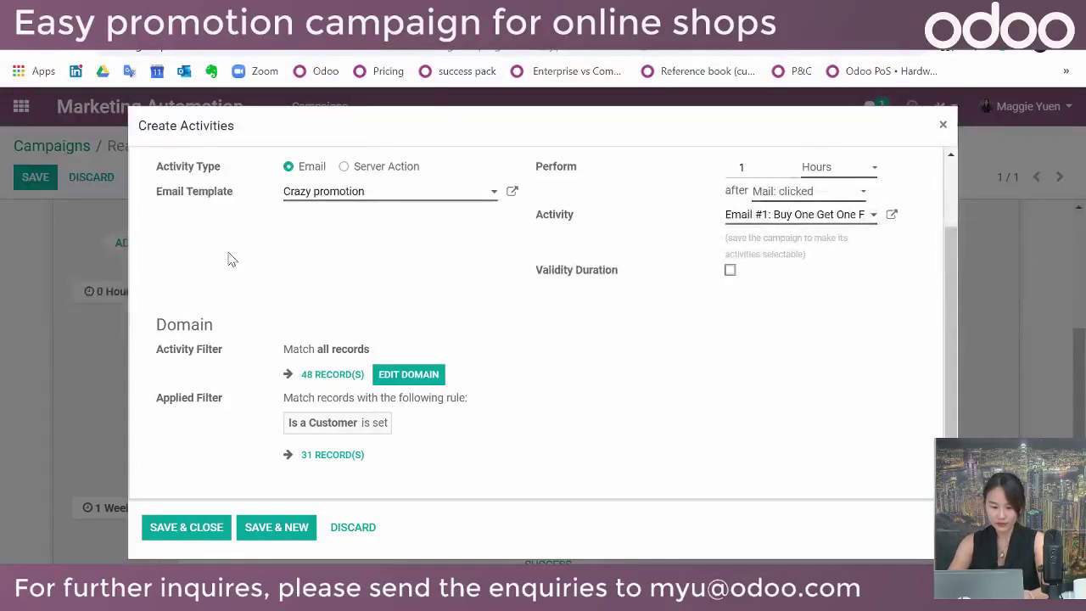
Save the Promotion child activity and review its place under Email #1 in the campaign workflow
left_click(222, 533)
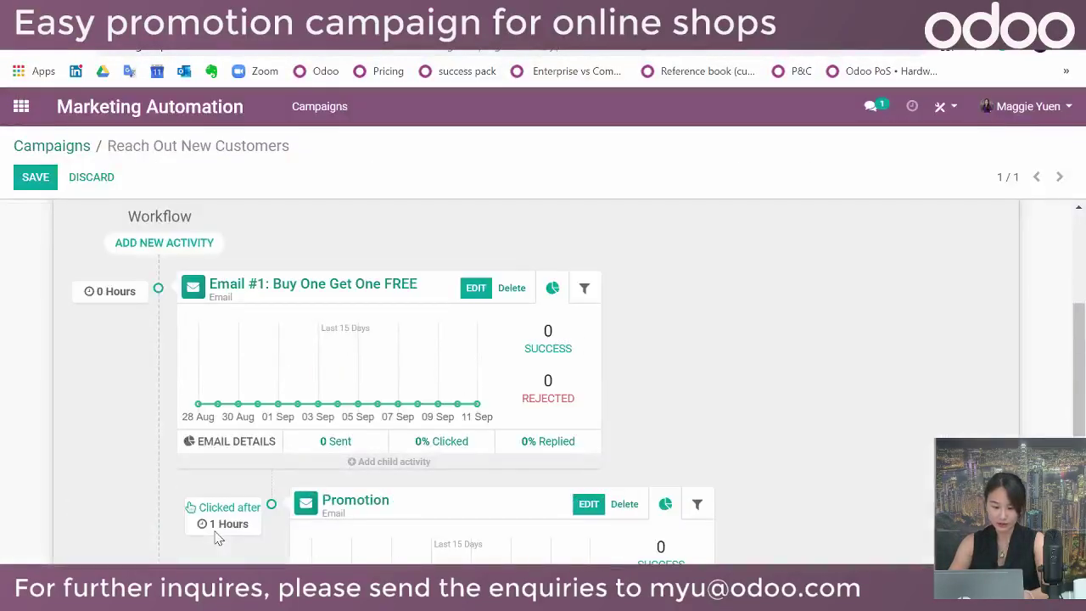
scroll(218, 538, "down", 1)
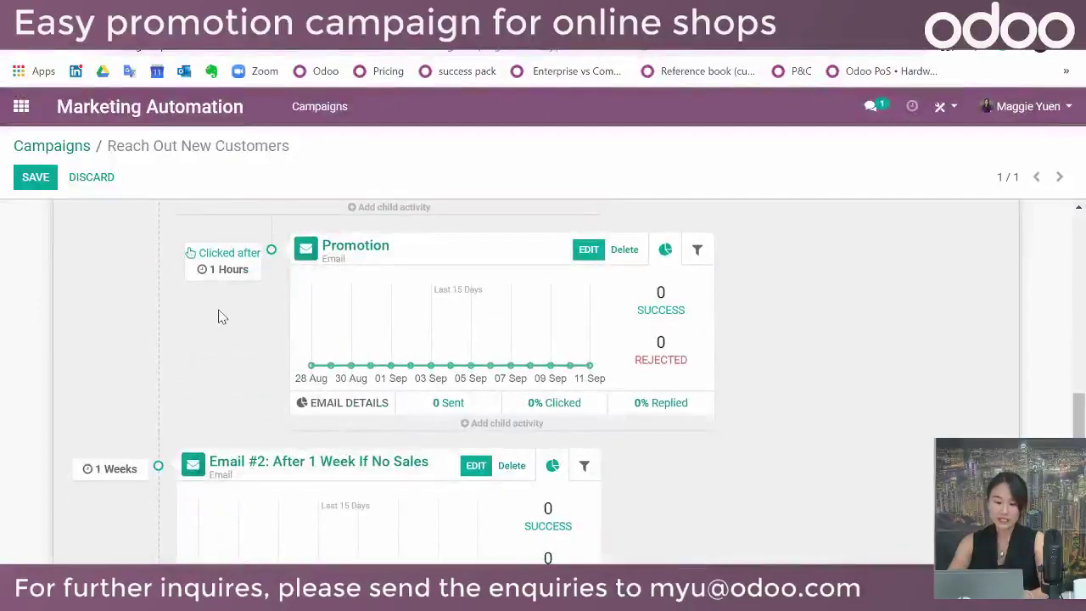
scroll(216, 310, "up", 1)
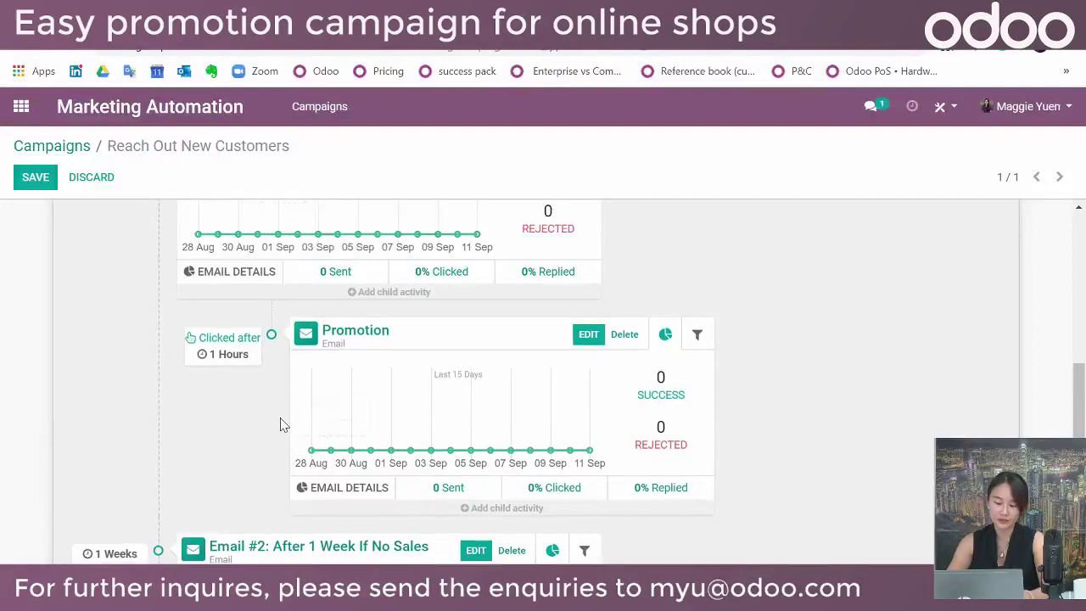
scroll(284, 425, "down", 1)
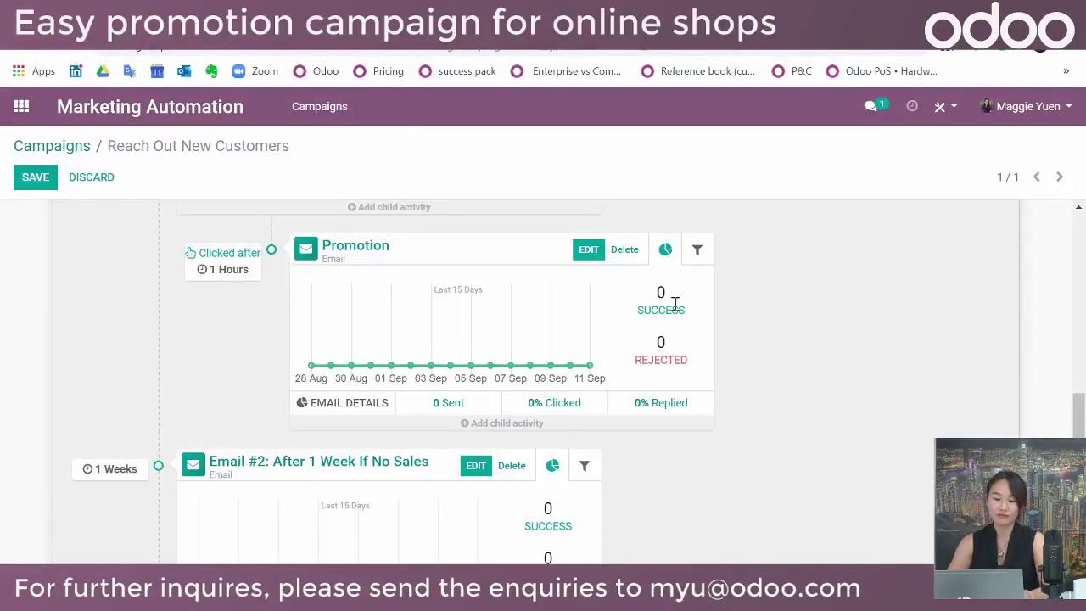
Examine the trigger, timing and filter settings of the Email #2 activity, and close it by saving
scroll(418, 397, "down", 1)
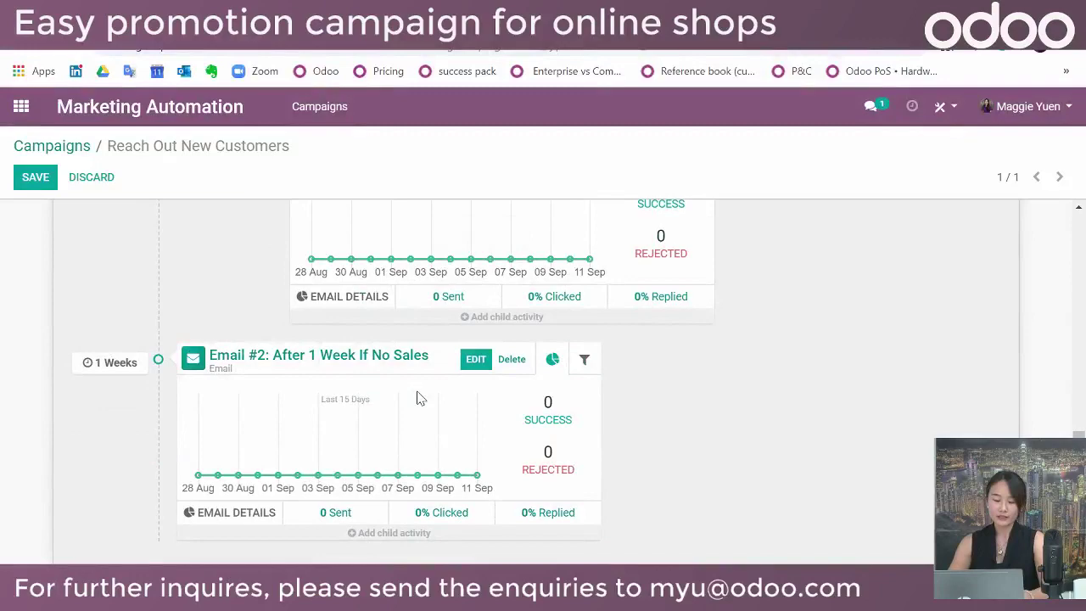
left_click(309, 359)
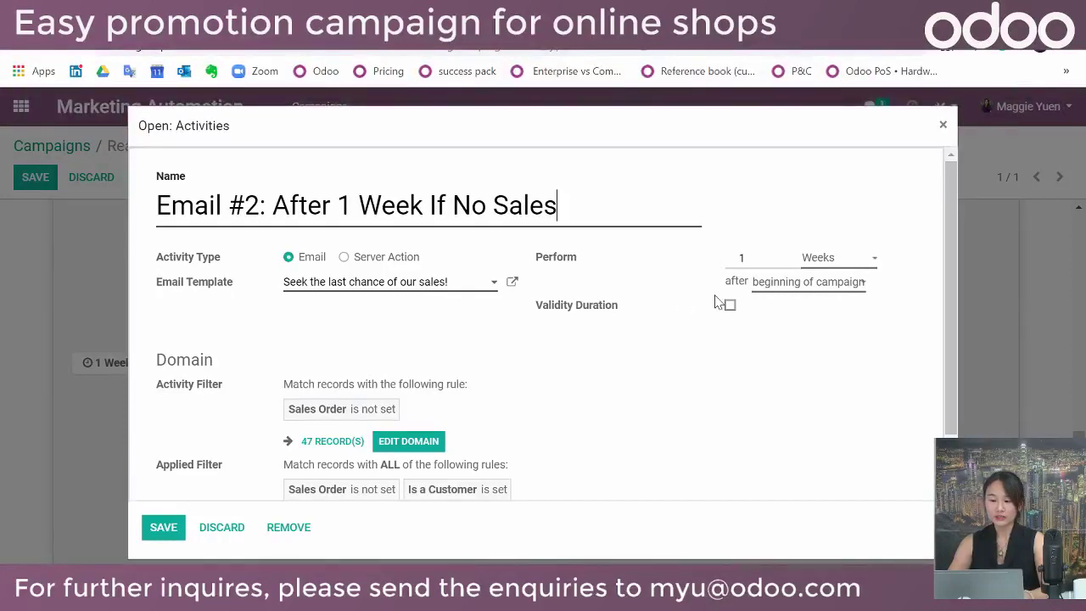
left_click(823, 292)
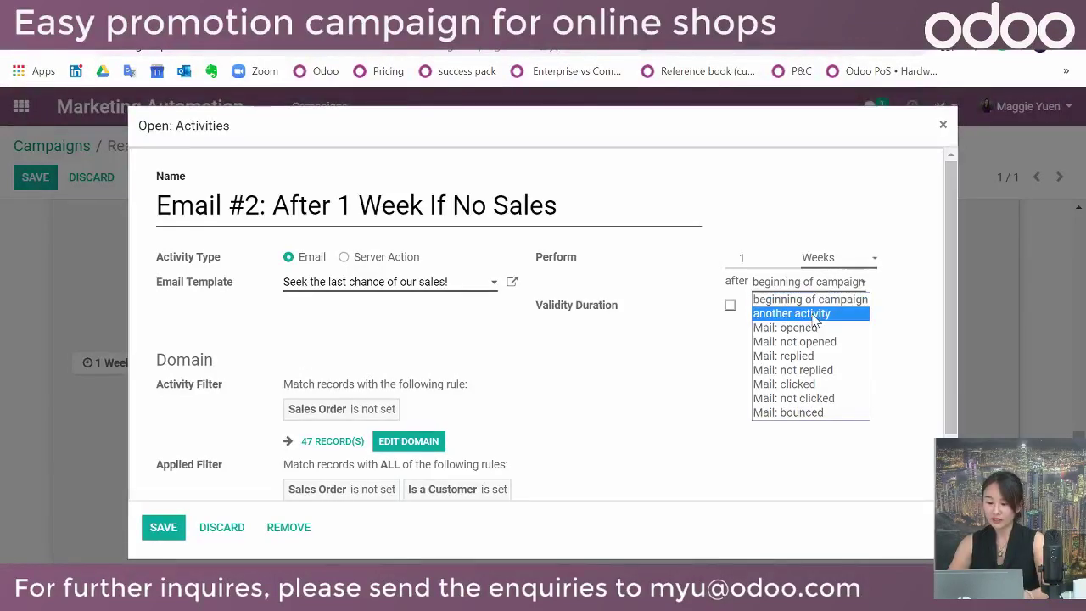
left_click(836, 299)
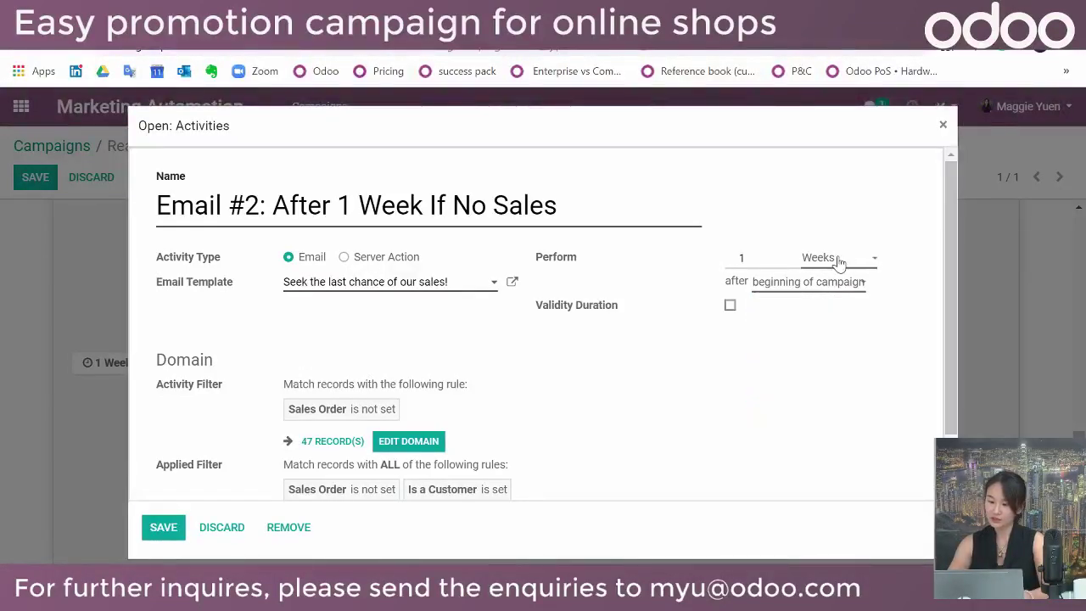
left_click(839, 263)
left_click(745, 400)
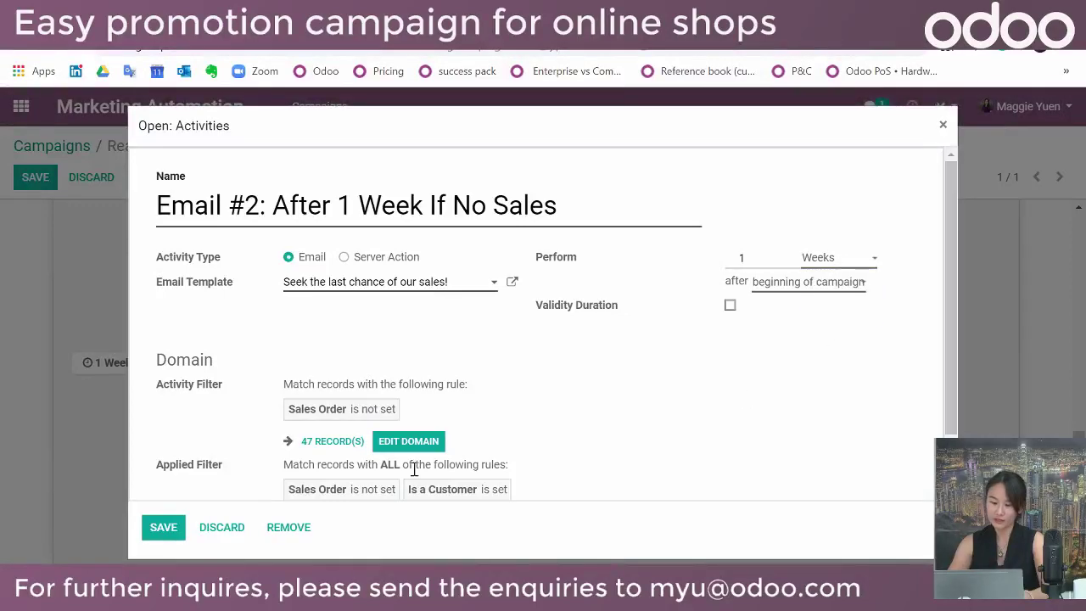
scroll(414, 470, "down", 2)
left_click(159, 526)
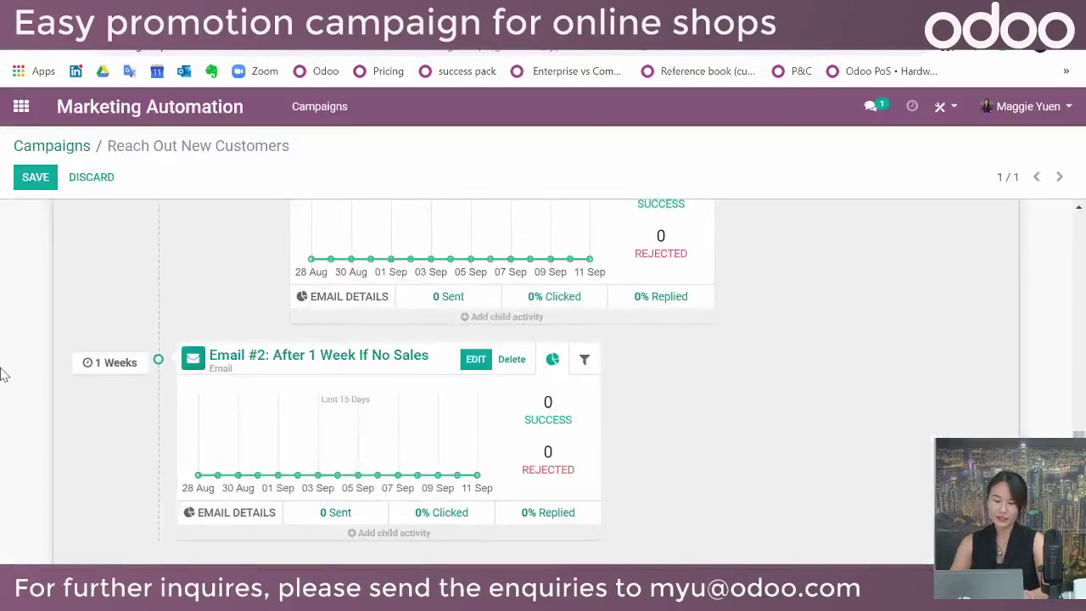
Launch a test of the Reach Out New Customers campaign with the existing customer's contact record
scroll(29, 383, "up", 5)
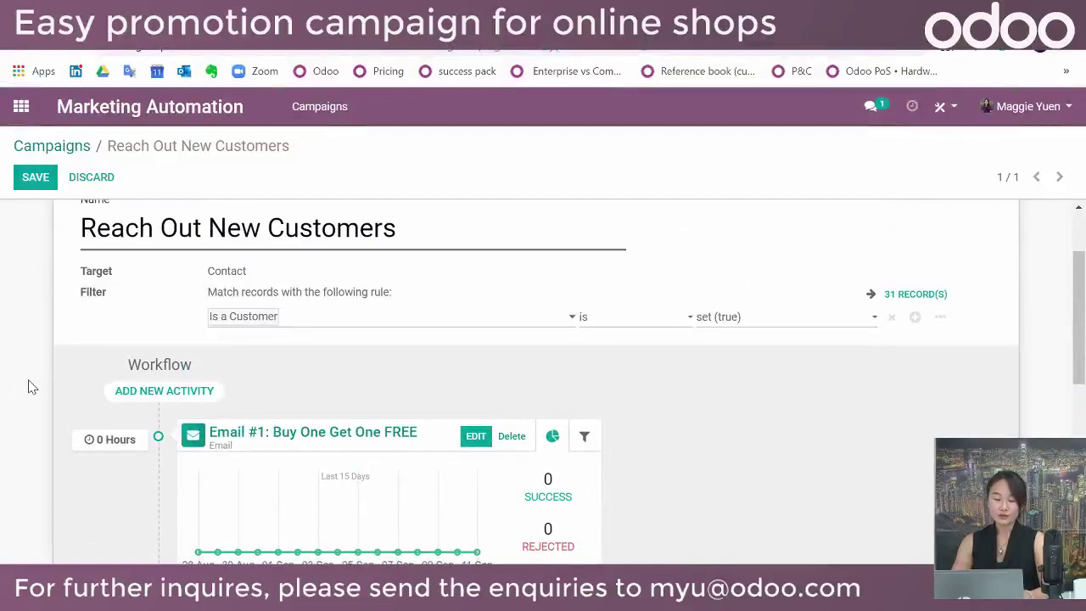
scroll(29, 387, "up", 2)
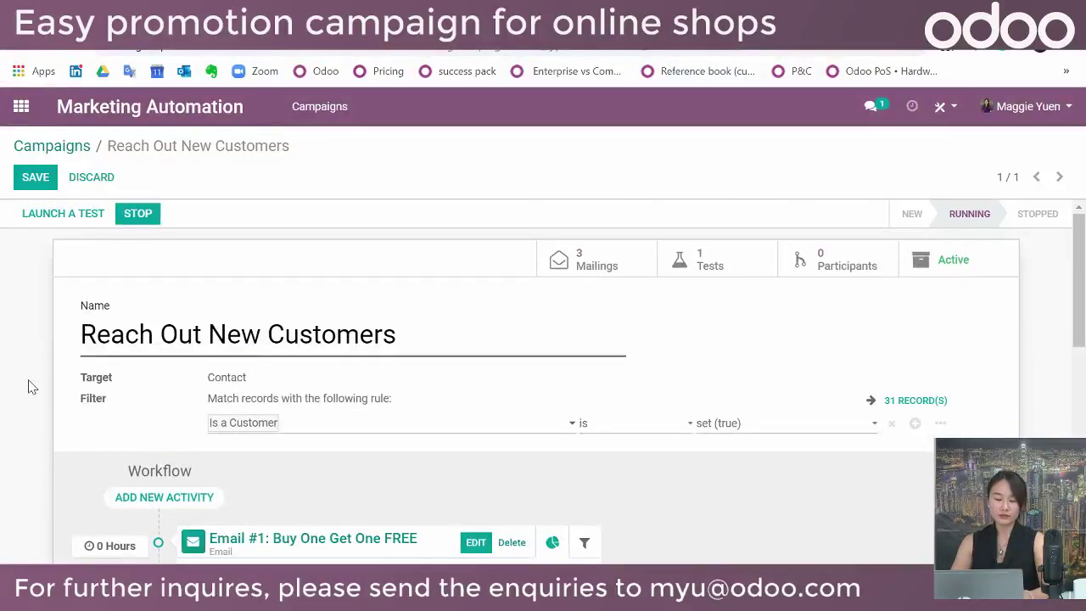
left_click(72, 217)
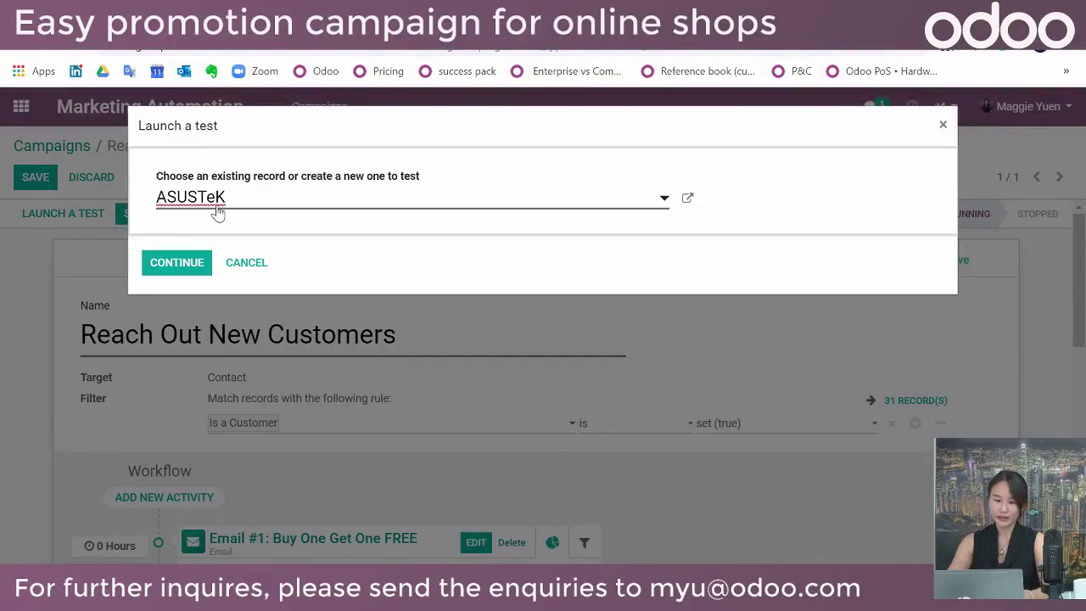
left_click(217, 209)
type("mary")
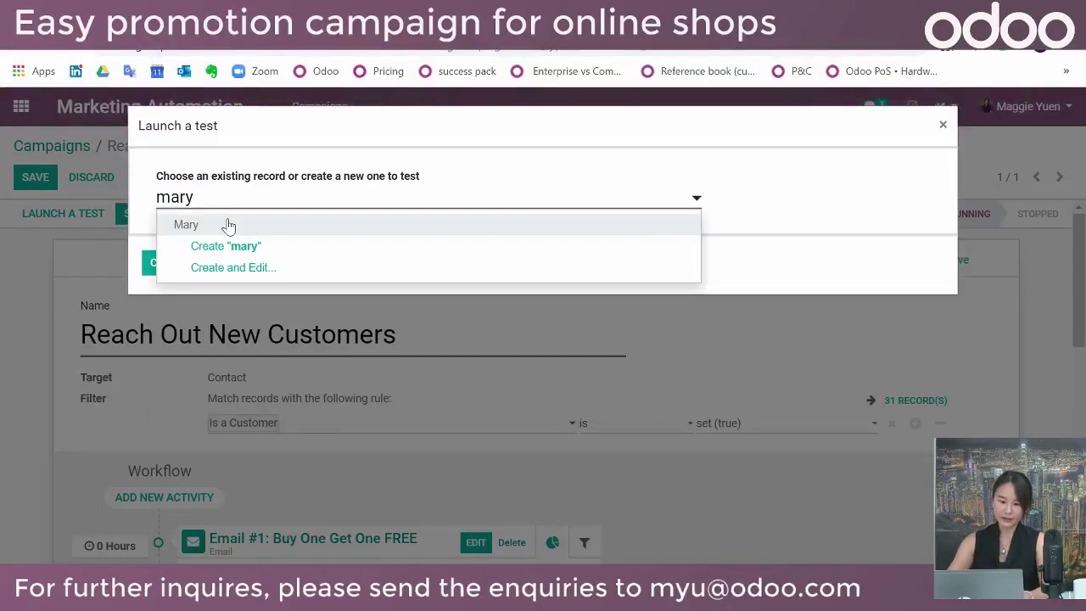
left_click(228, 226)
left_click(190, 265)
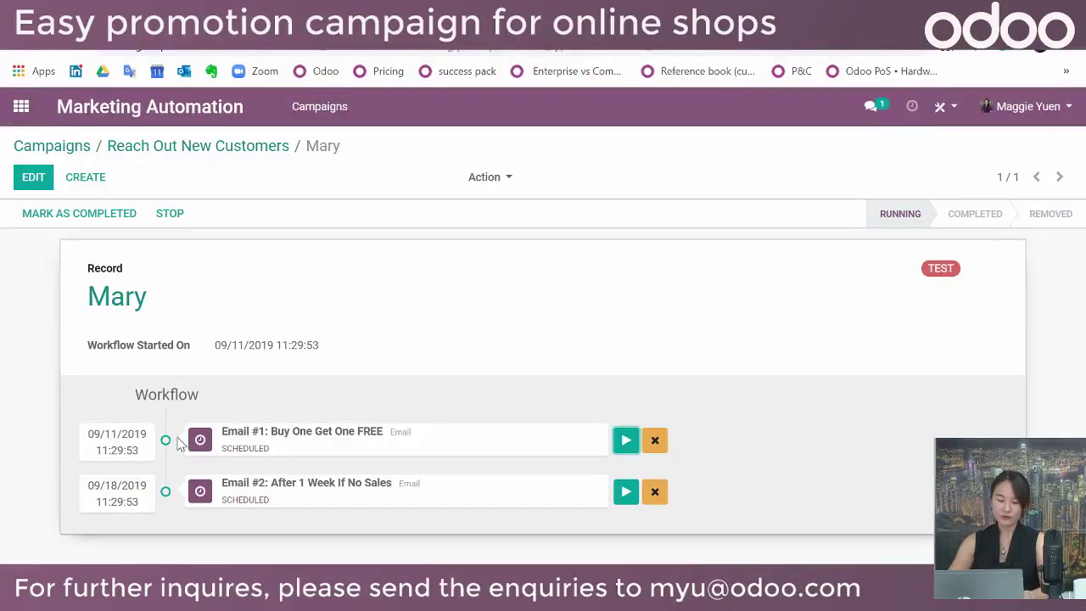
Run the Email #1: Buy One Get One FREE activity in the test workflow and review the child activity under it
left_click_drag(272, 434, 220, 433)
left_click(358, 484)
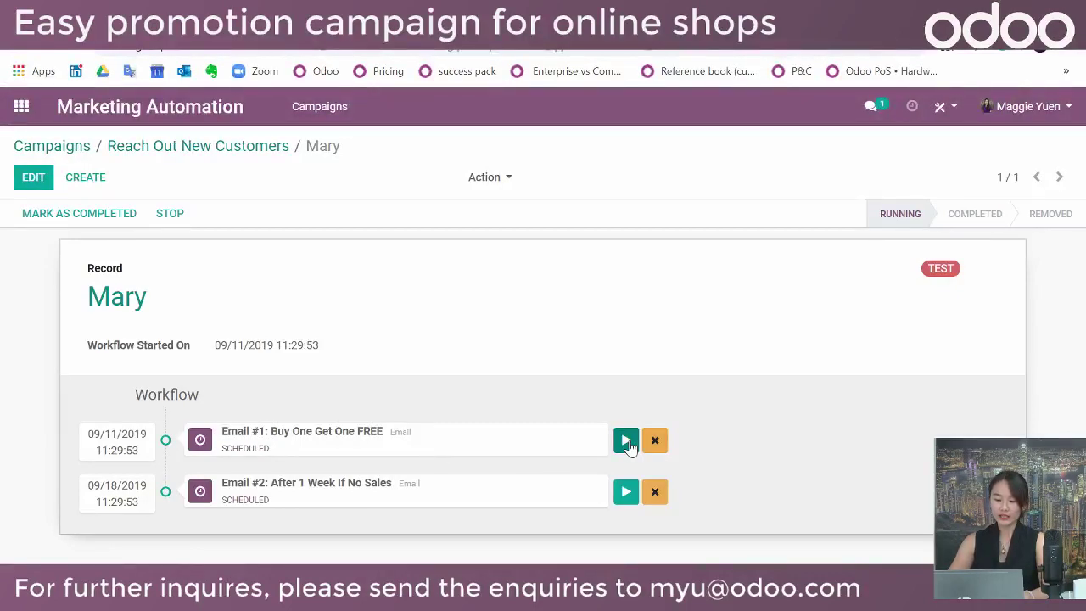
left_click(626, 441)
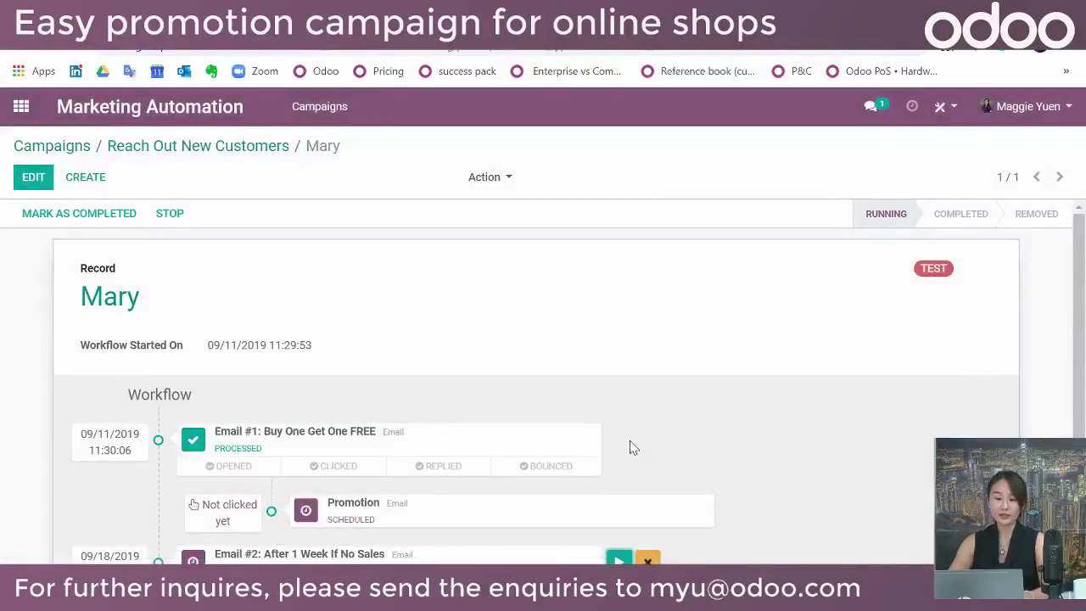
scroll(631, 447, "down", 1)
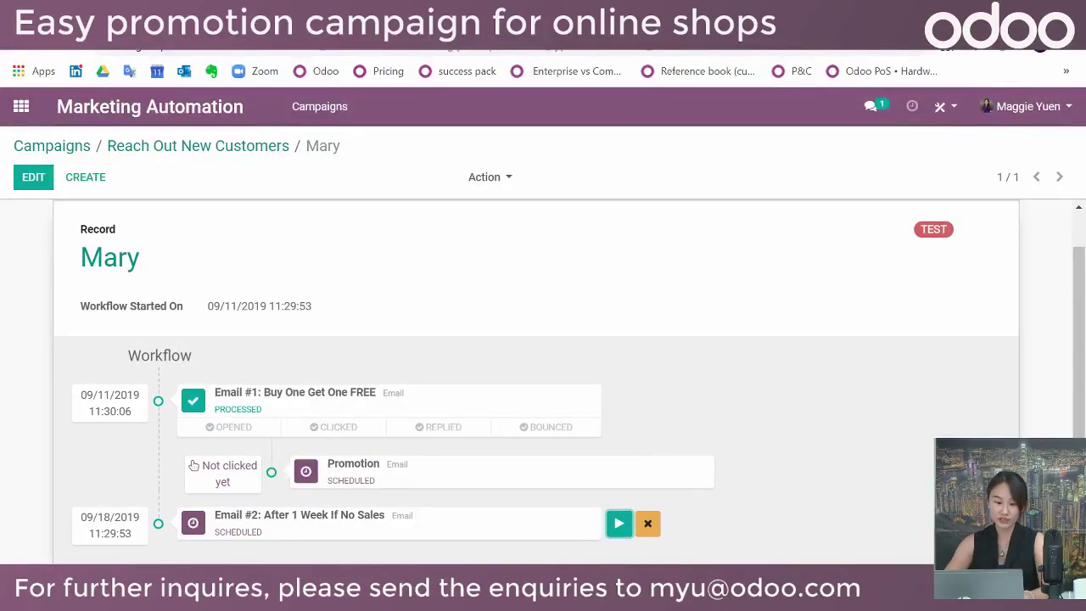
Switch to Outlook and check the Inbox and Junk Email folders for the first test email, reloading the mailbox once
key("ctrl+Tab")
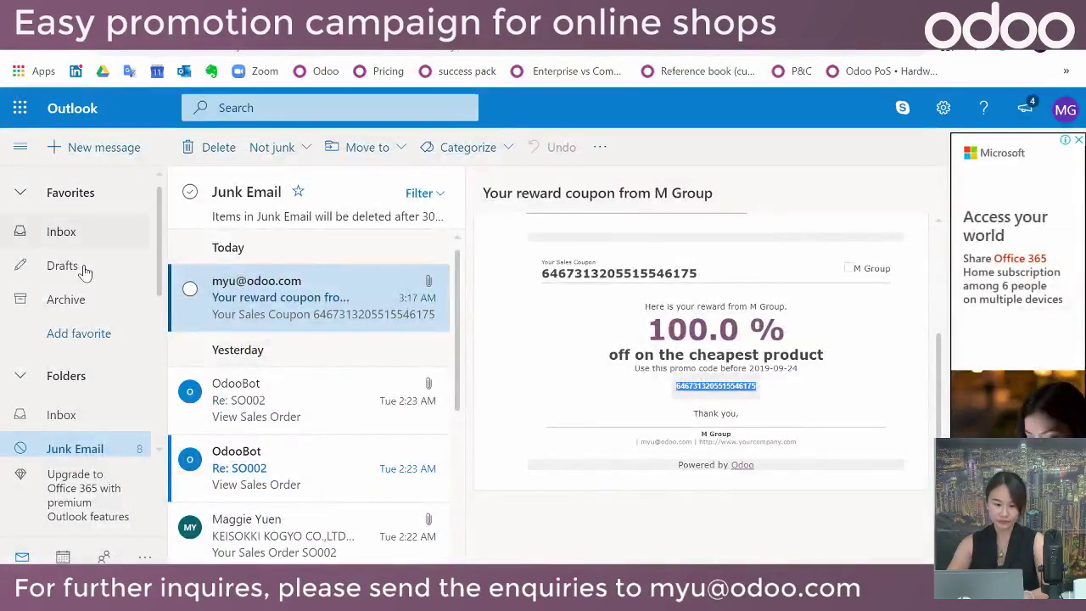
left_click(120, 452)
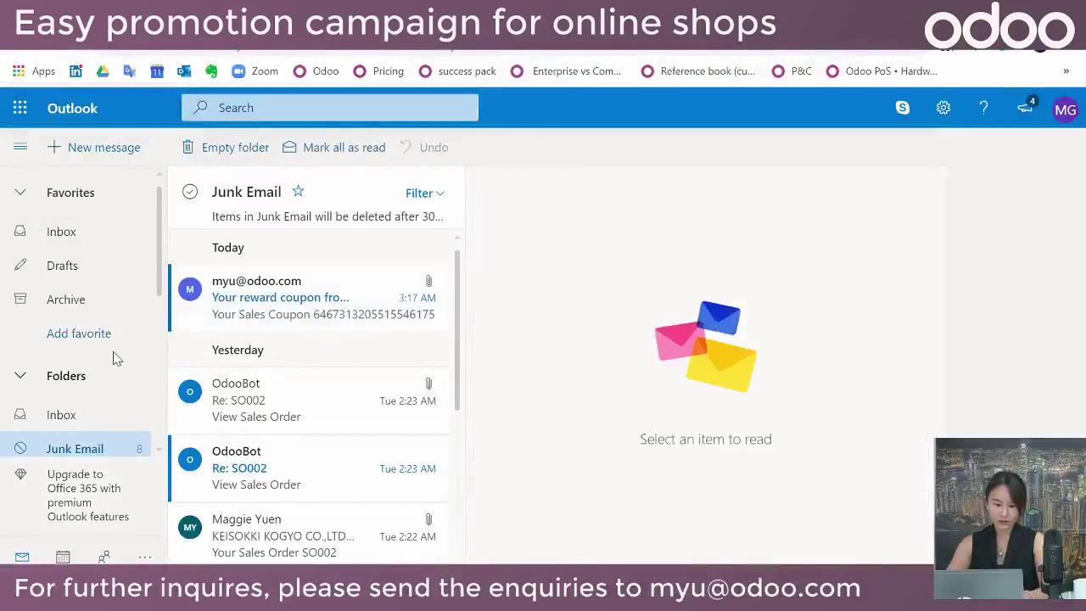
left_click(132, 233)
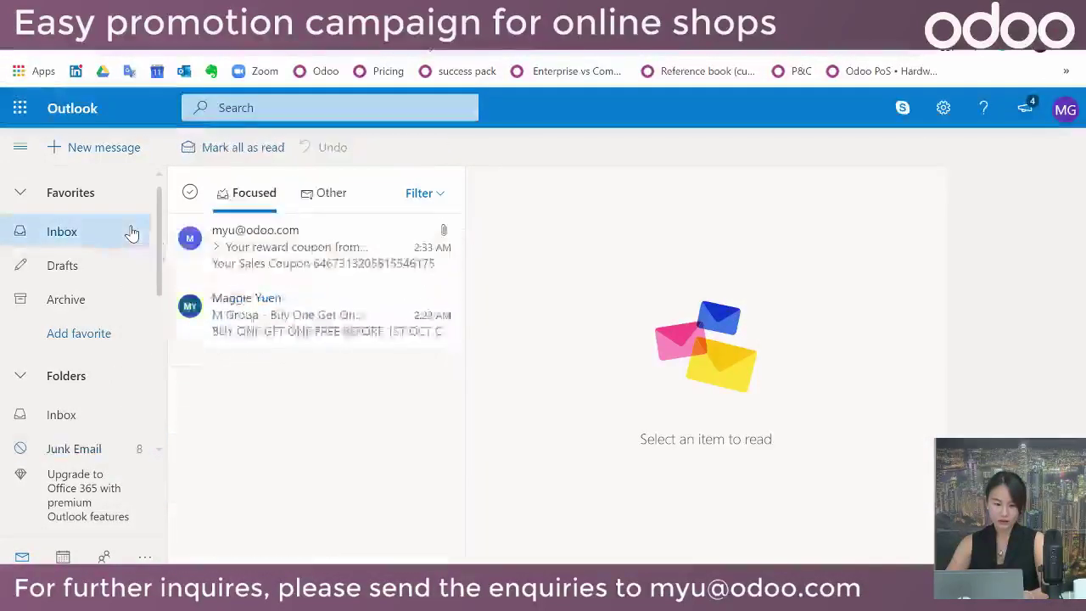
left_click(123, 457)
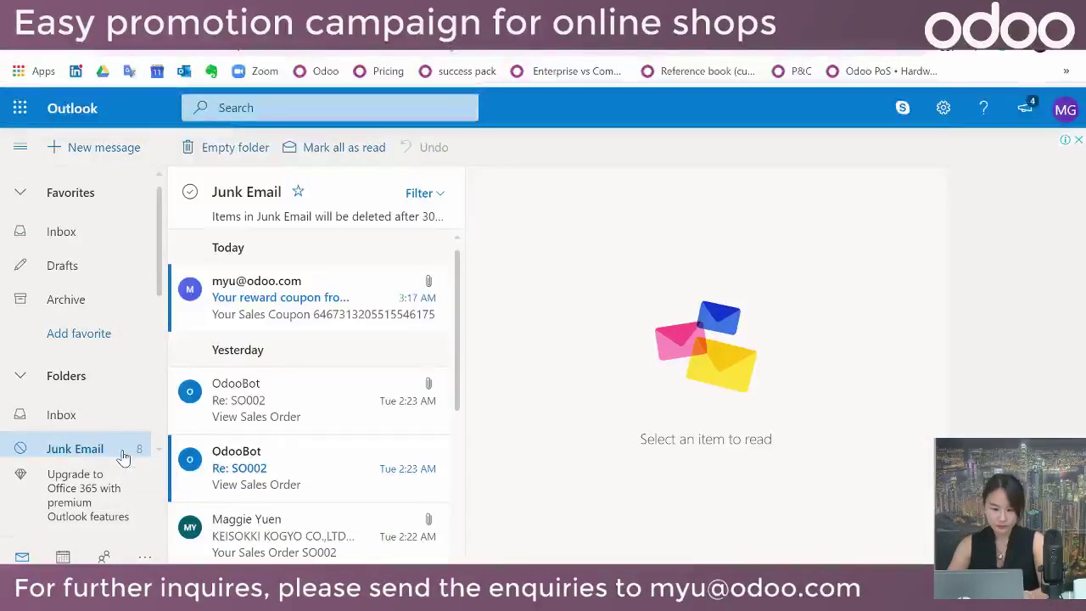
left_click(323, 283)
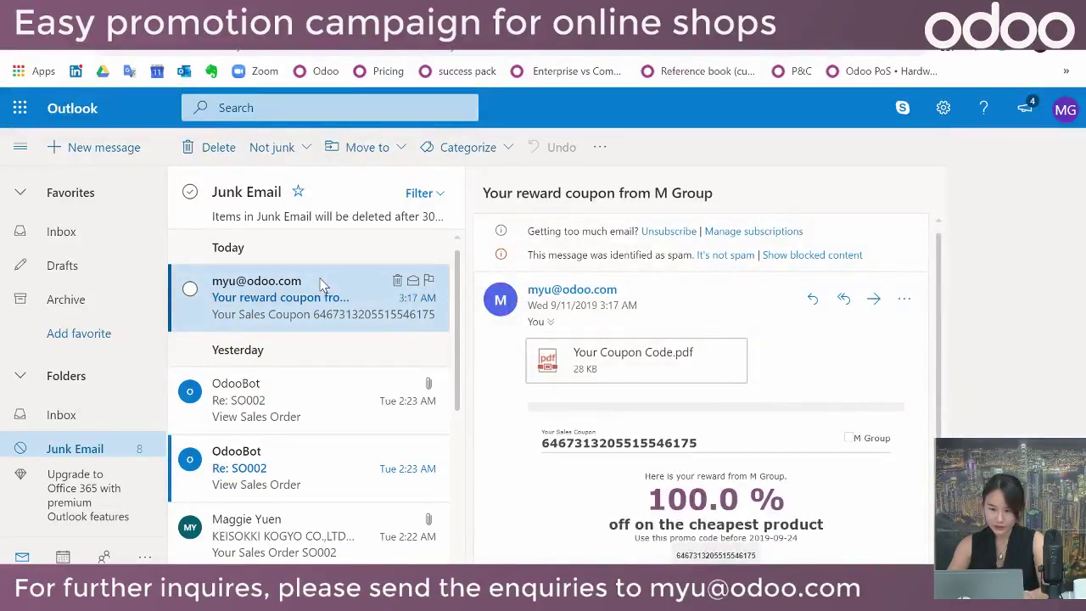
left_click(71, 49)
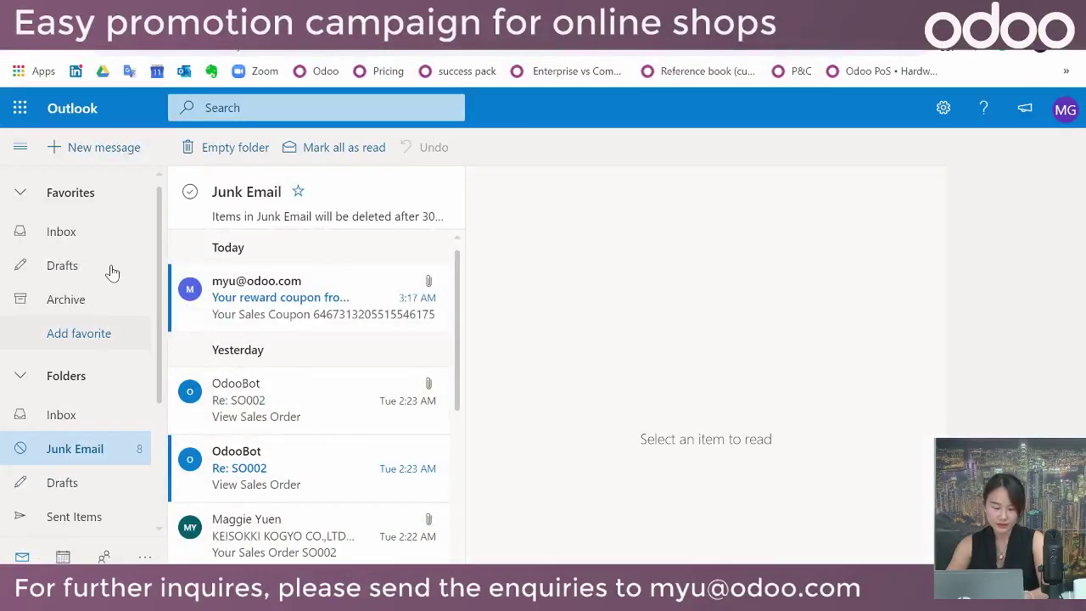
left_click(141, 243)
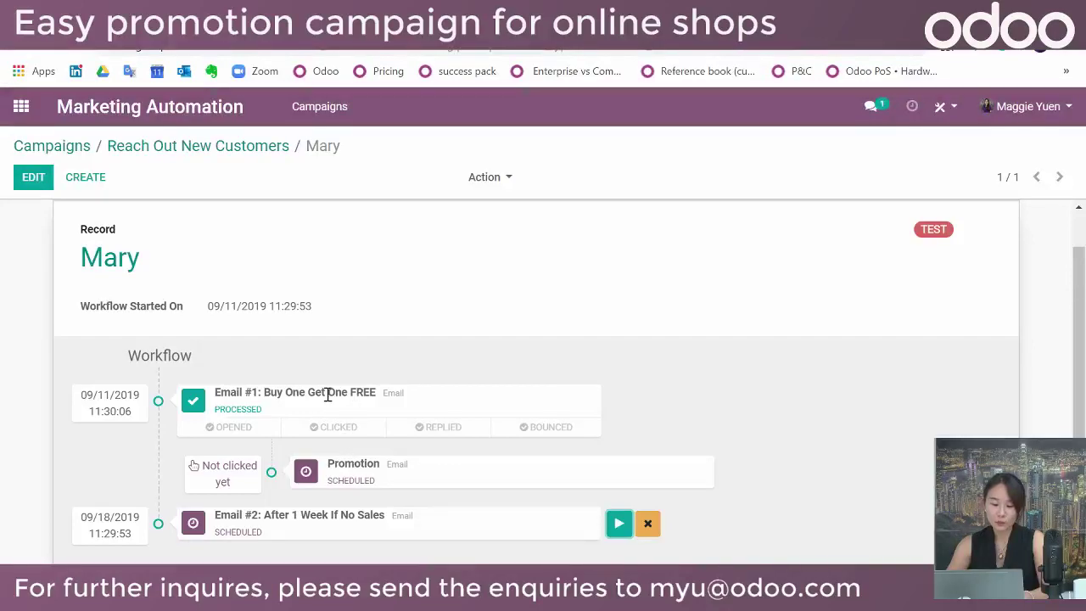
Run the Email #2: After 1 Week If No Sales activity in Odoo and open its delivered email in Outlook's Junk Email folder
left_click_drag(327, 395, 408, 411)
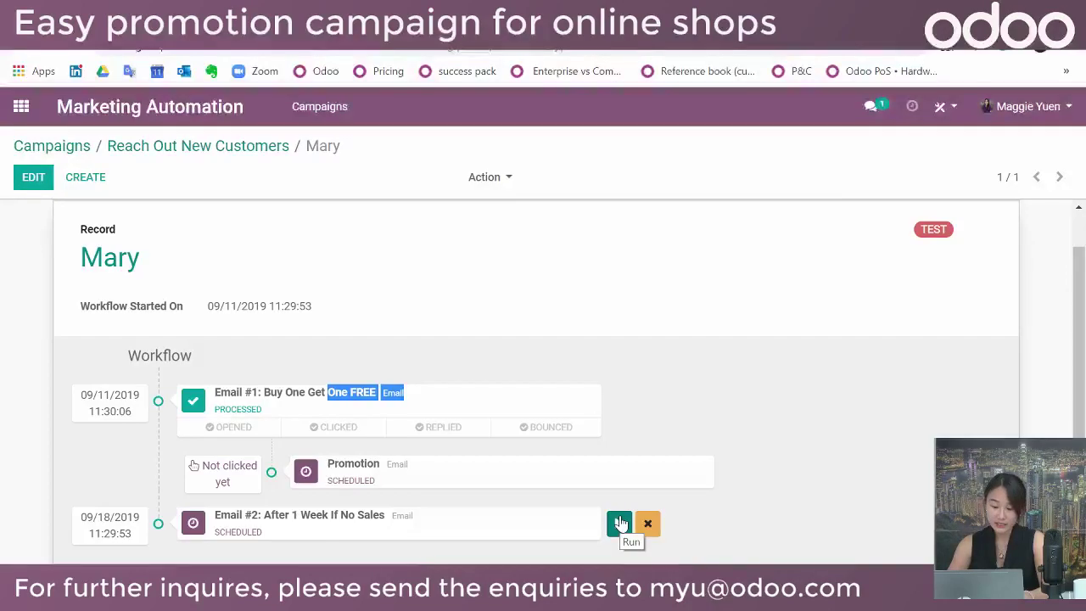
left_click(619, 523)
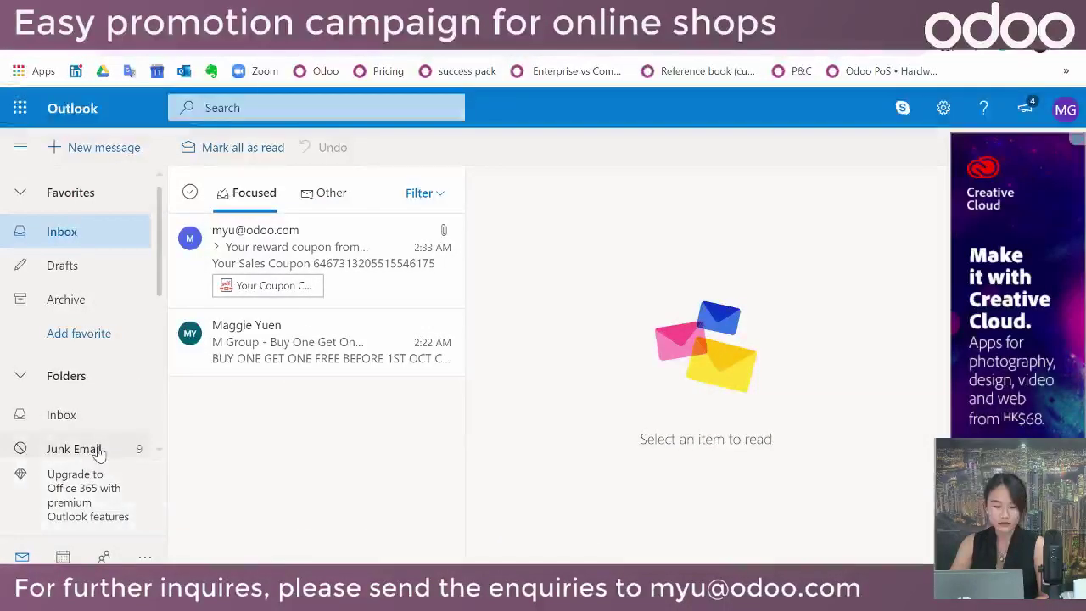
left_click(89, 450)
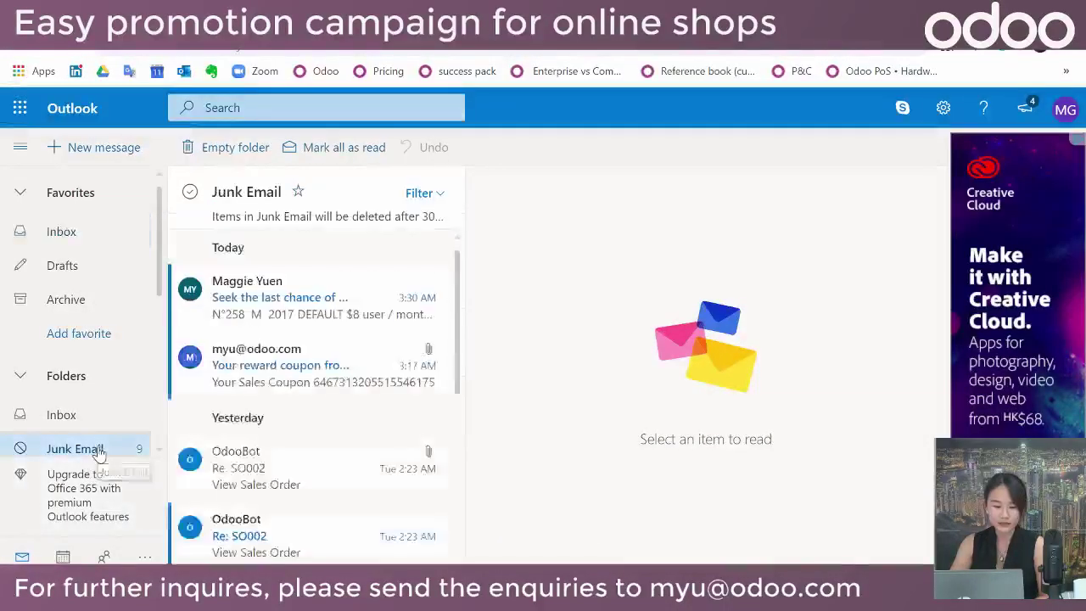
left_click(321, 296)
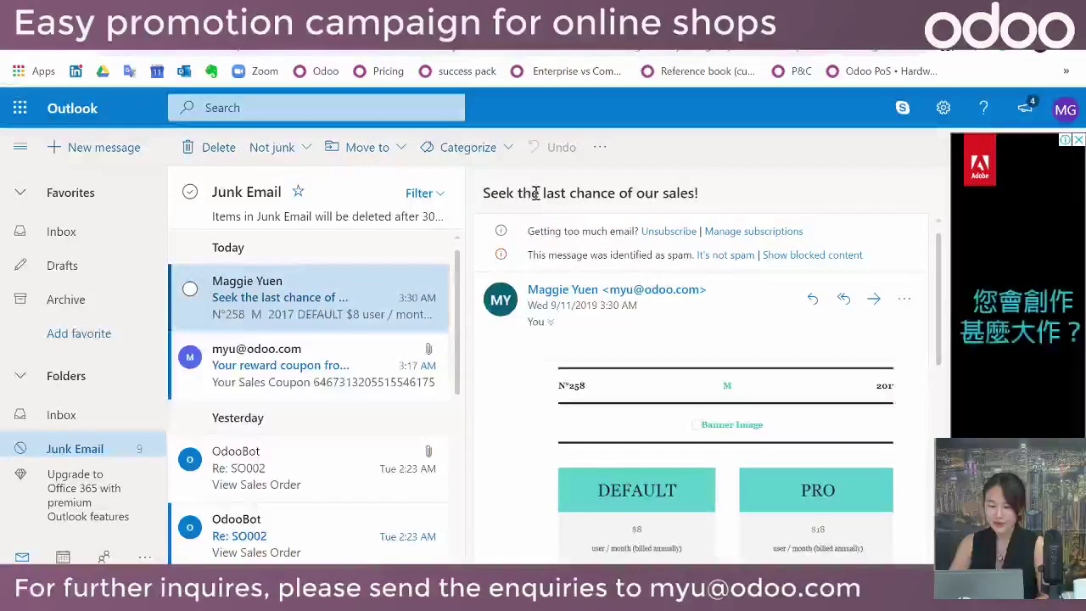
Review the subject and full body of the "Seek the last chance of our sales!" email, and switch to the webinar presentation in Google Slides
left_click_drag(491, 194, 696, 197)
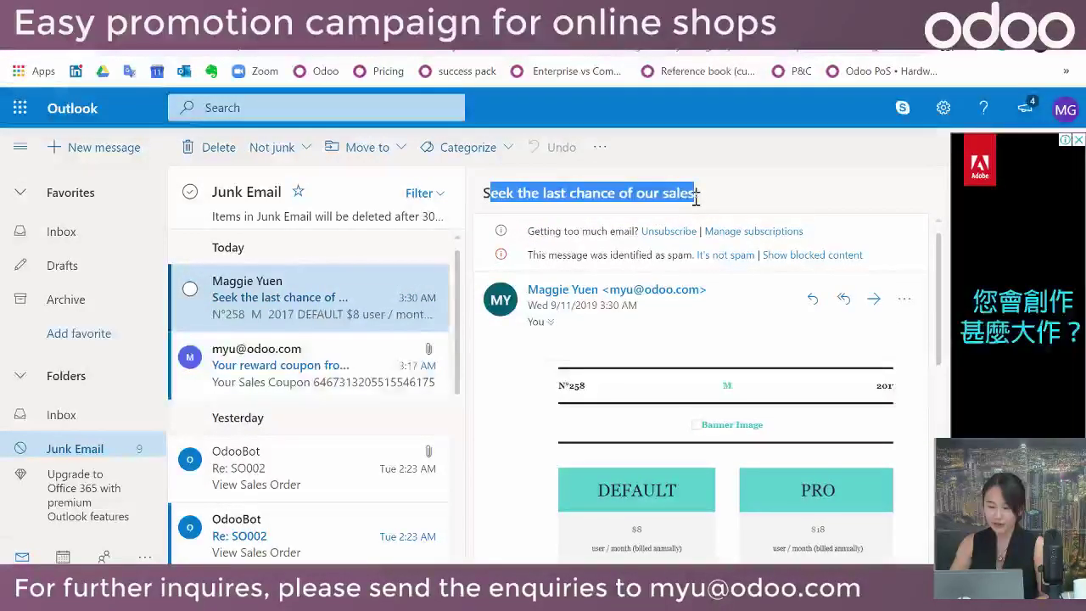
scroll(823, 412, "down", 3)
scroll(823, 411, "down", 4)
scroll(823, 411, "up", 8)
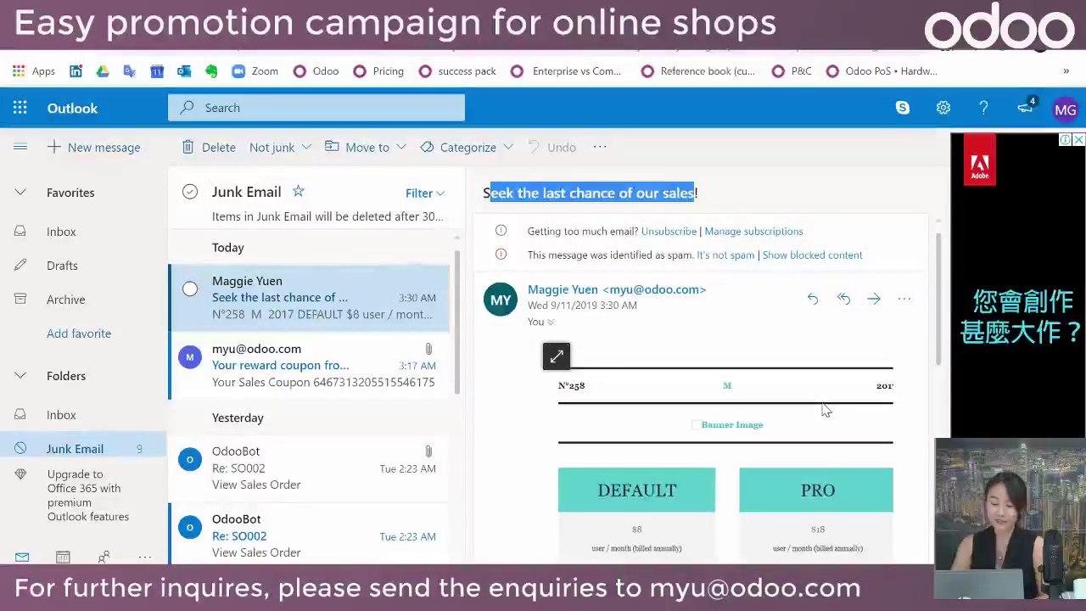
scroll(822, 411, "down", 5)
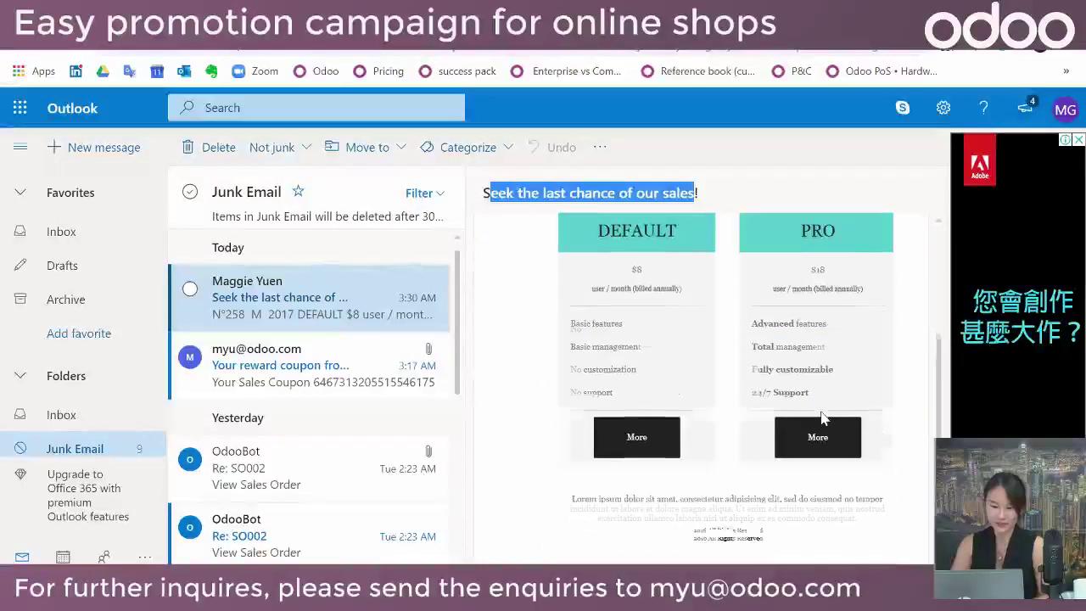
scroll(821, 415, "down", 2)
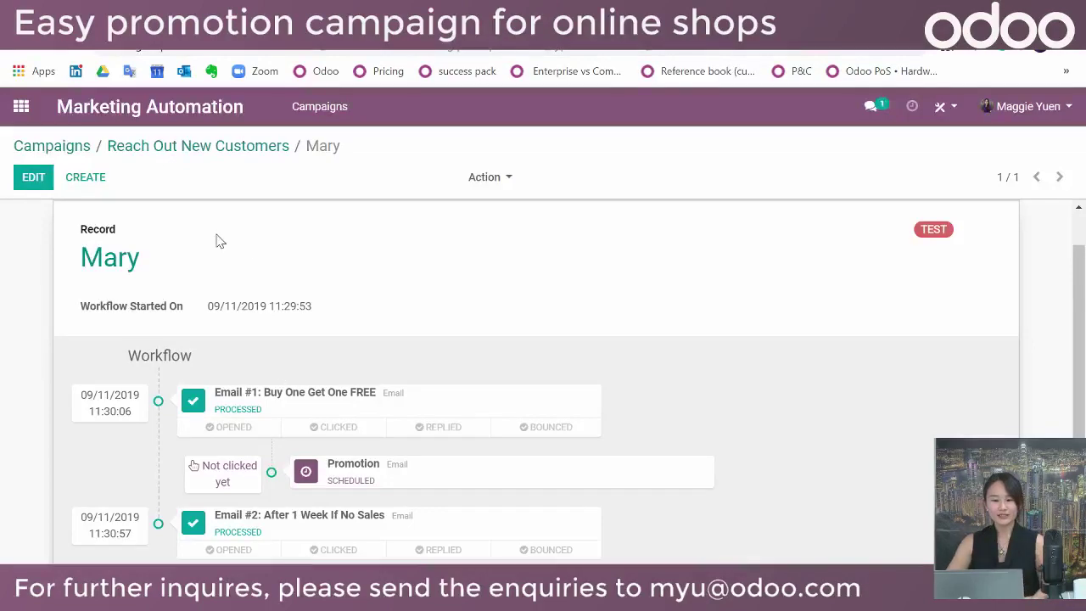
left_click(200, 17)
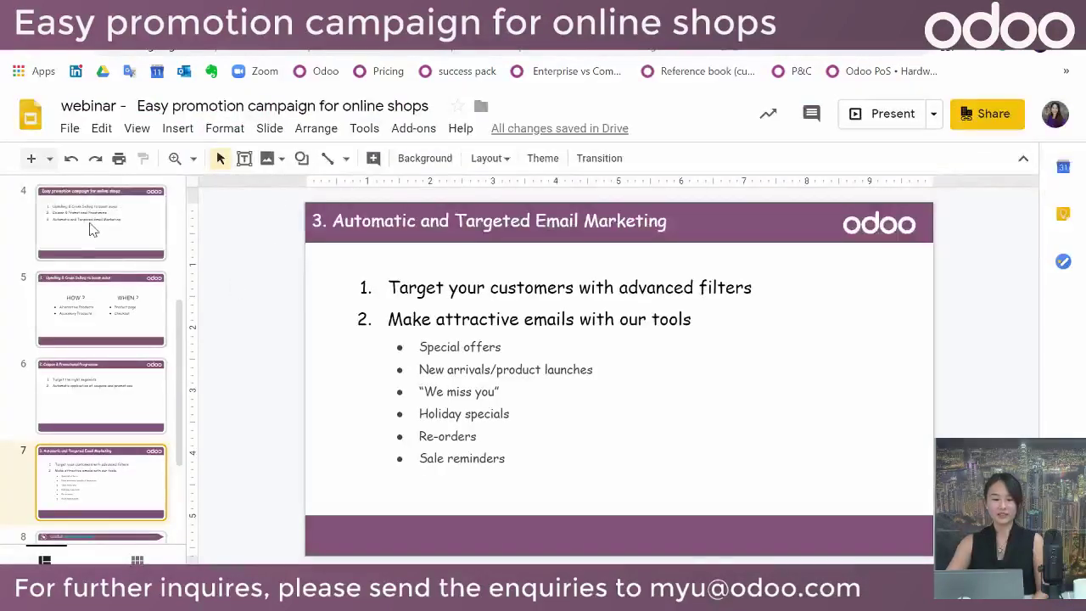